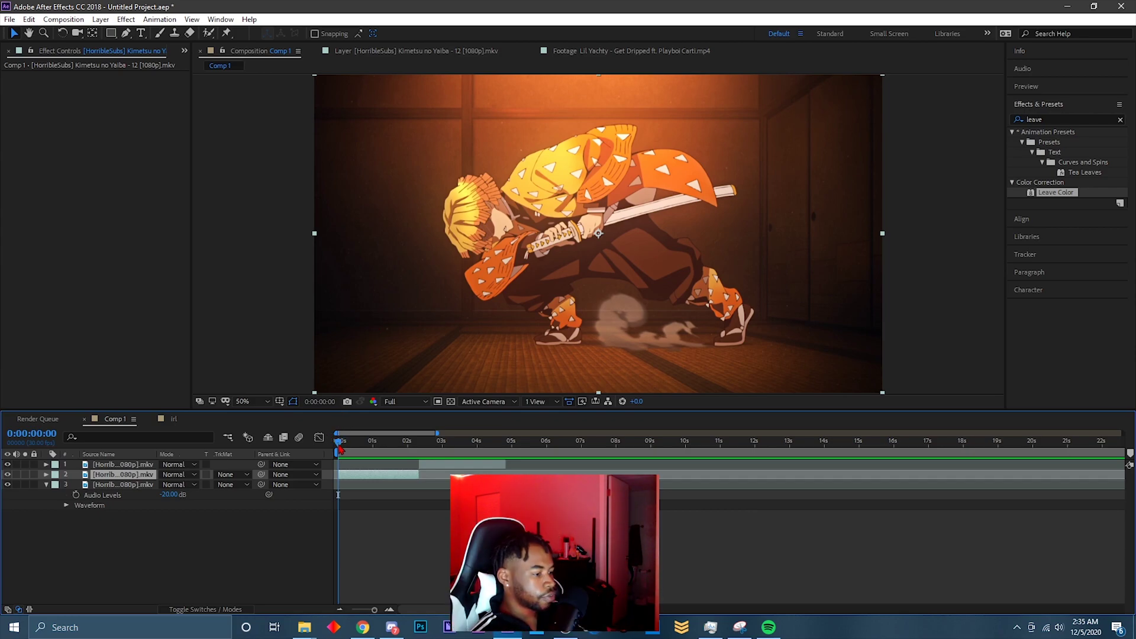
Step: Add a new adjustment layer above the anime clips with the current time at the start of the composition
mouse_move(345, 452)
left_mouse_down()
mouse_move(357, 455)
mouse_move(331, 451)
left_mouse_up()
key("space")
left_click(433, 465)
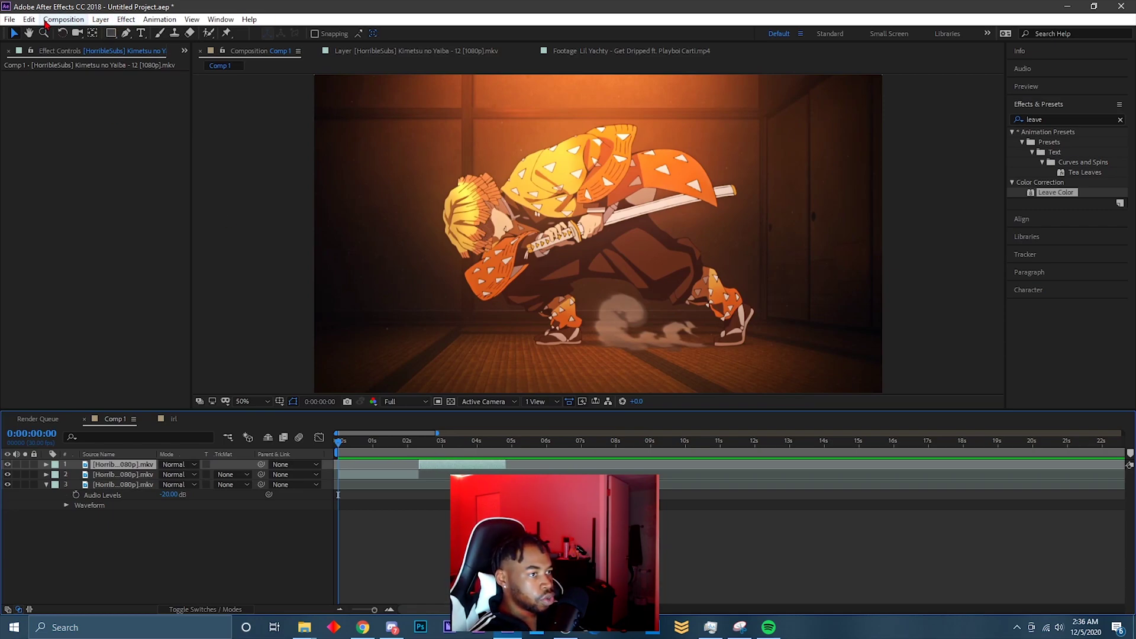
left_click(102, 20)
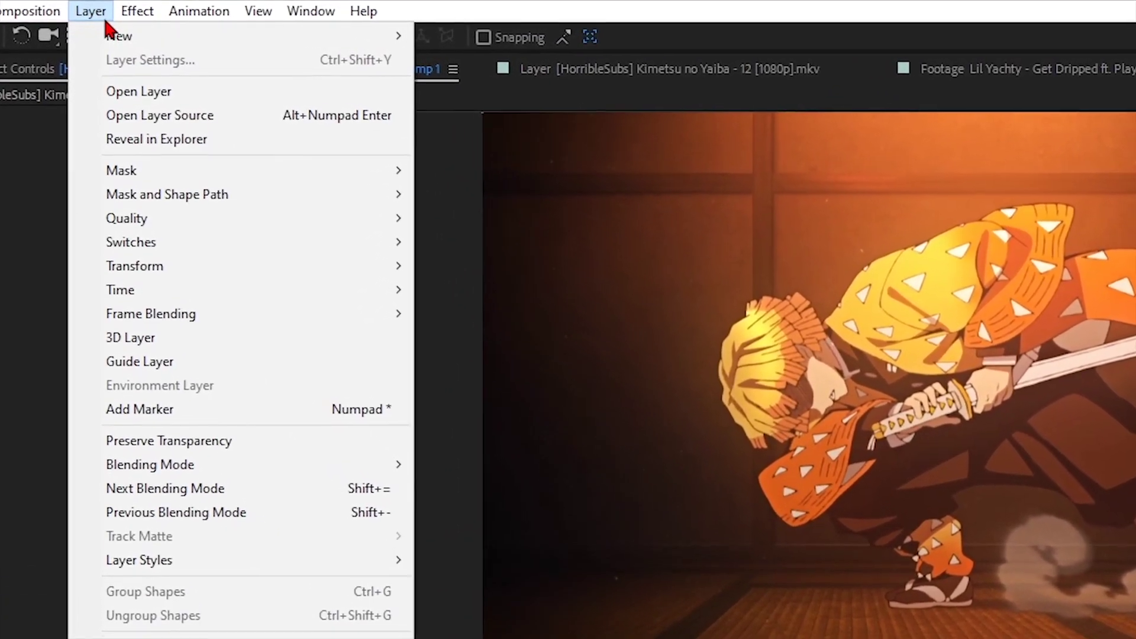
mouse_move(115, 37)
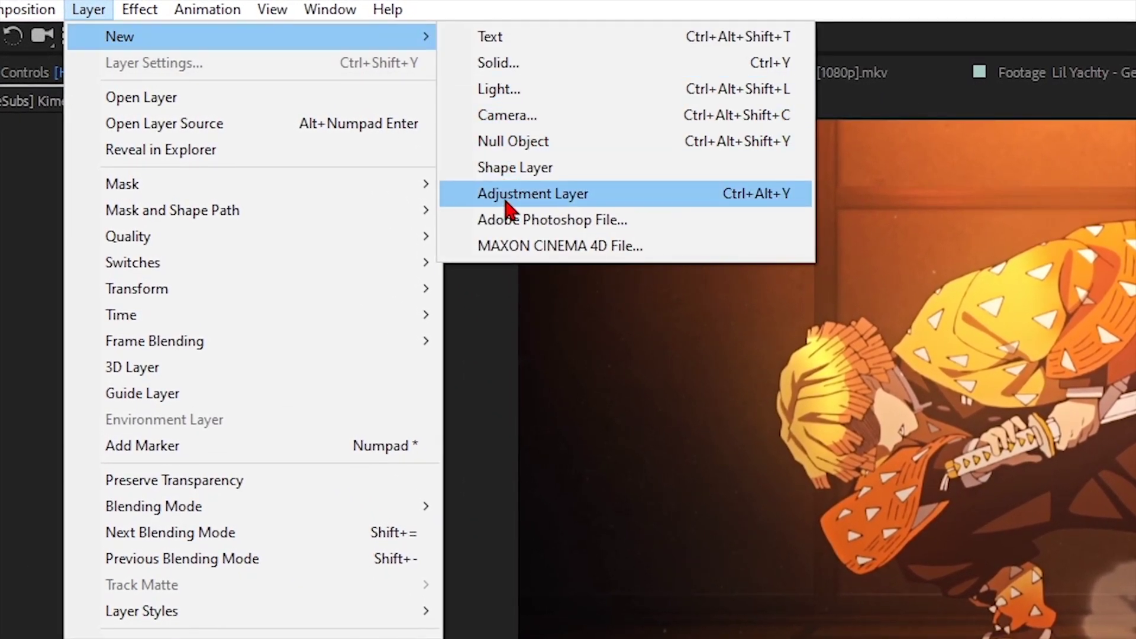
left_click(509, 204)
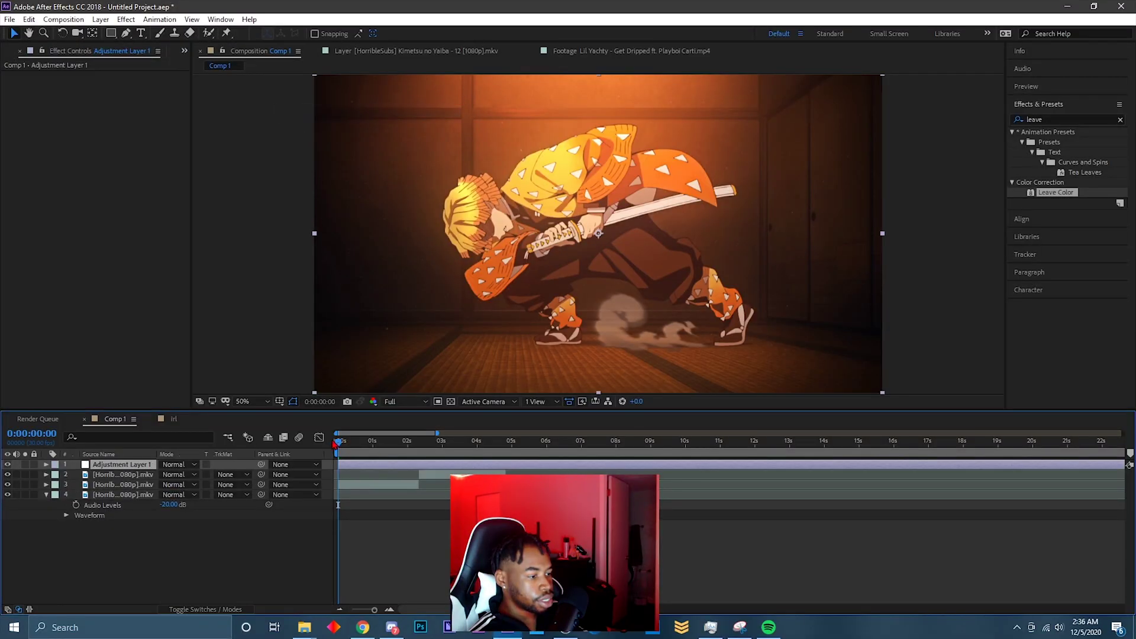
Step: Move the current time to 0:00:09:00, where the black section of the composition begins
left_click_drag(336, 443, 653, 441)
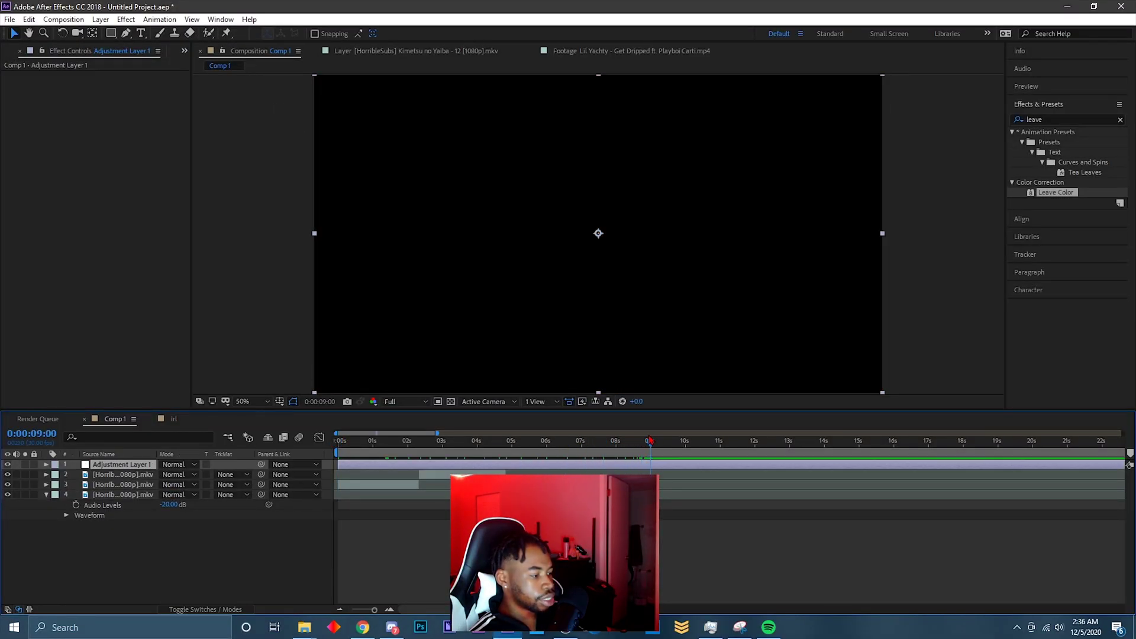
key("equal")
key("equal")
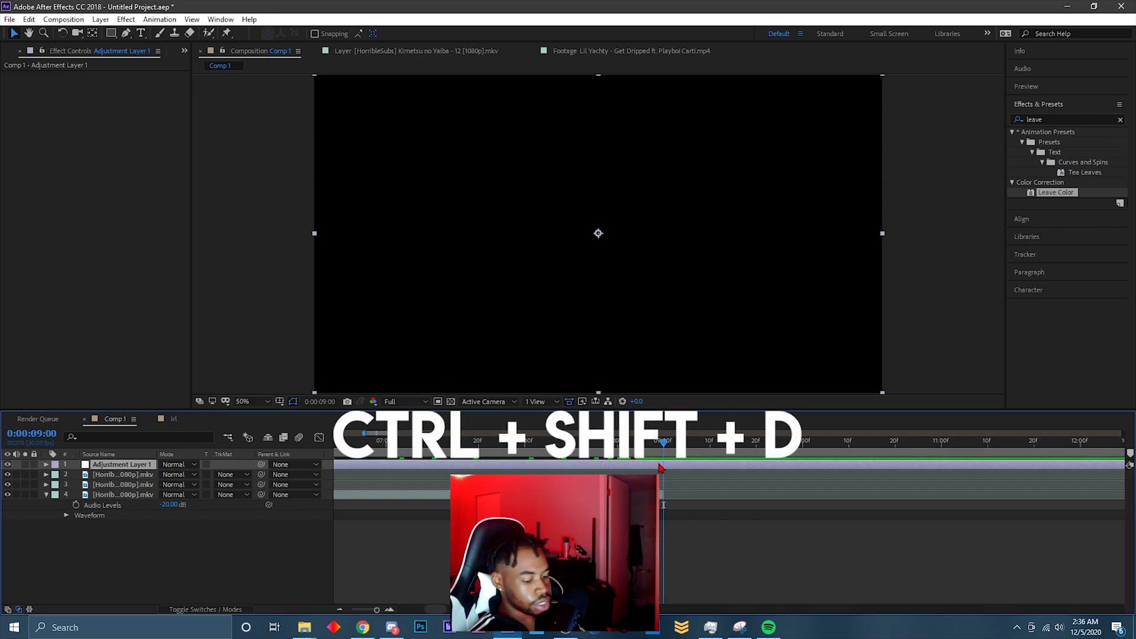
Step: Try splitting the adjustment layer at the current time, undo that, and try trimming its end there instead
key("ctrl+shift+d")
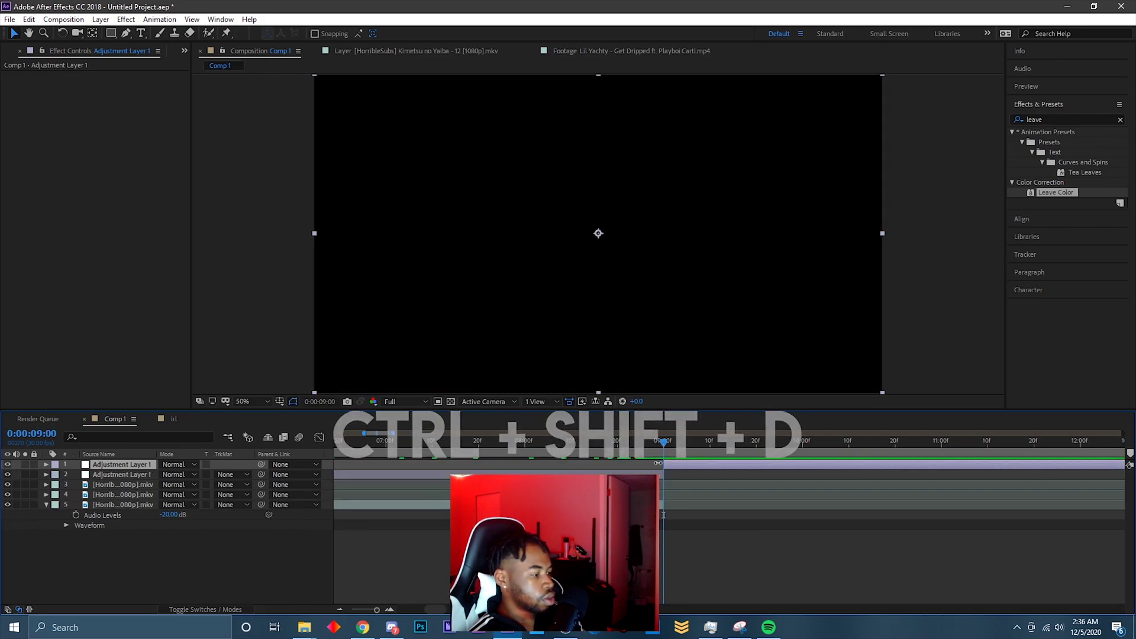
left_click(660, 467)
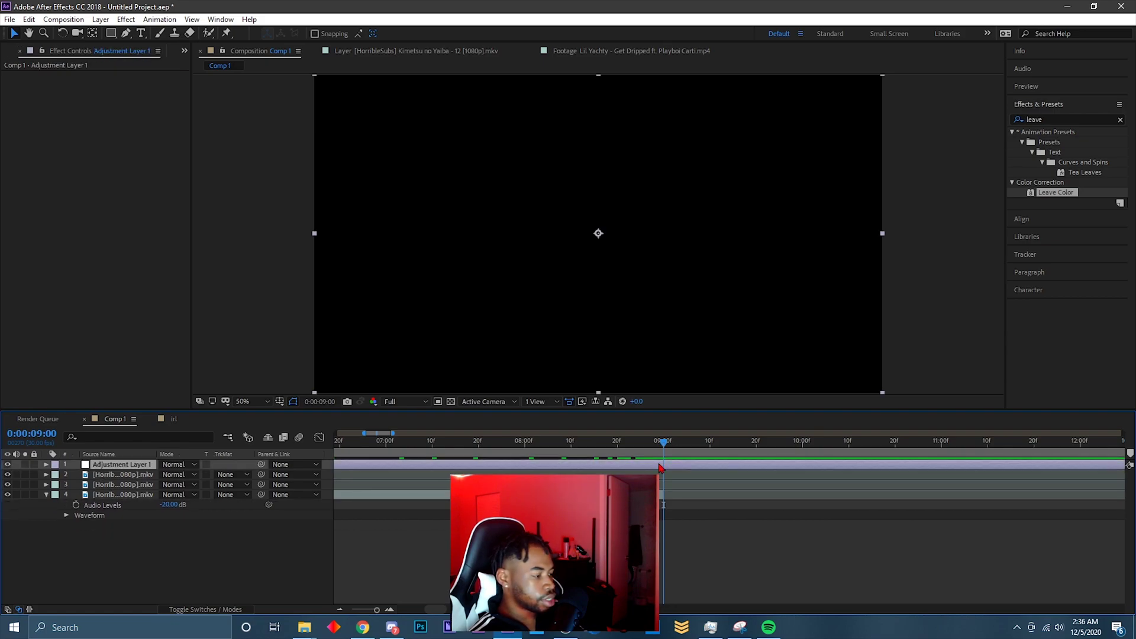
key("alt+bracketright")
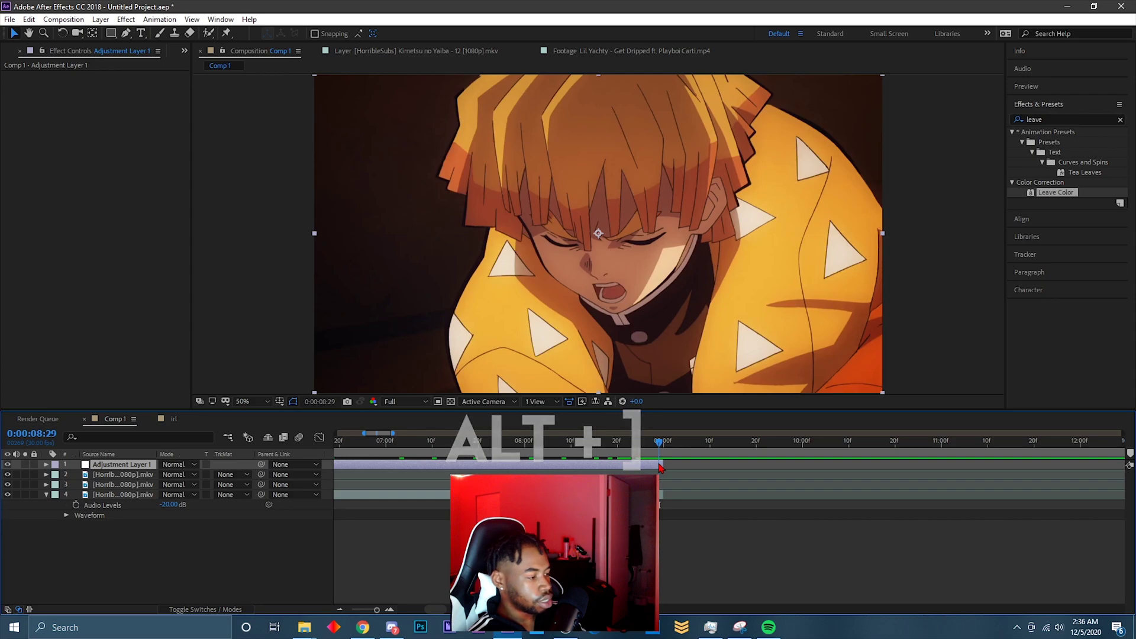
key("ctrl+z")
Step: Split the adjustment layer at 0:00:09:00 and delete the part after the cut
left_click_drag(605, 450, 603, 451)
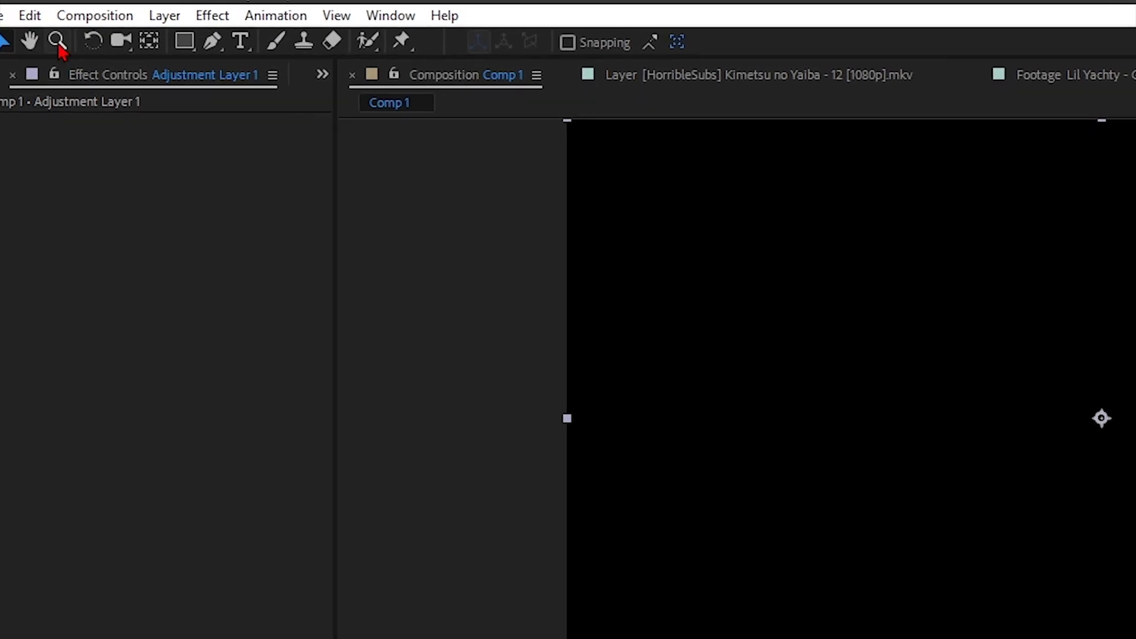
left_click(33, 20)
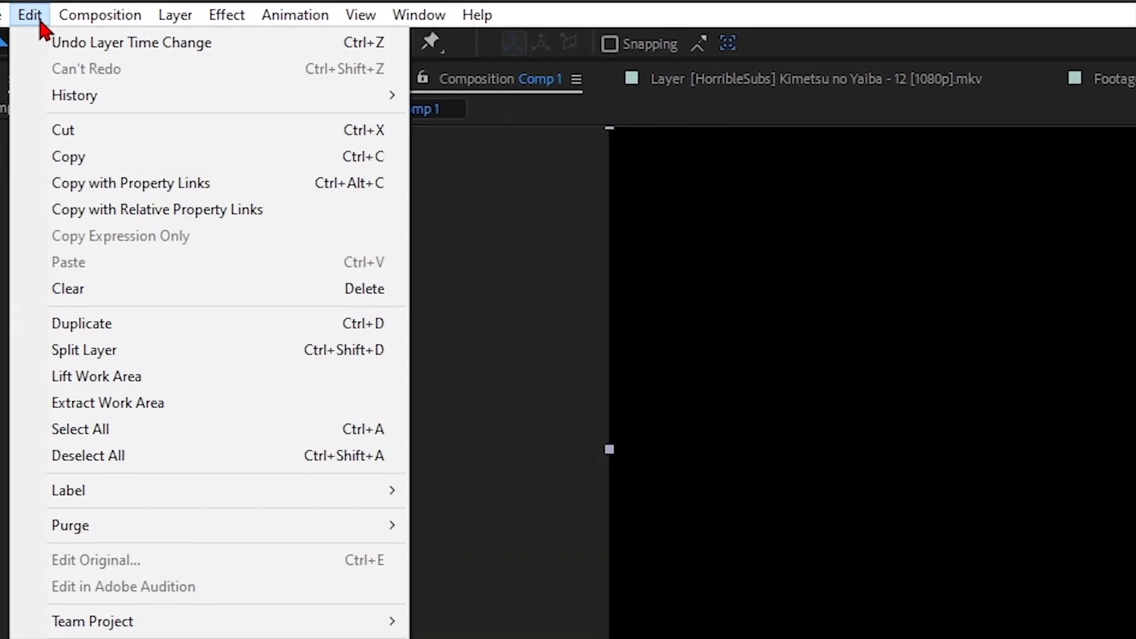
left_click(121, 395)
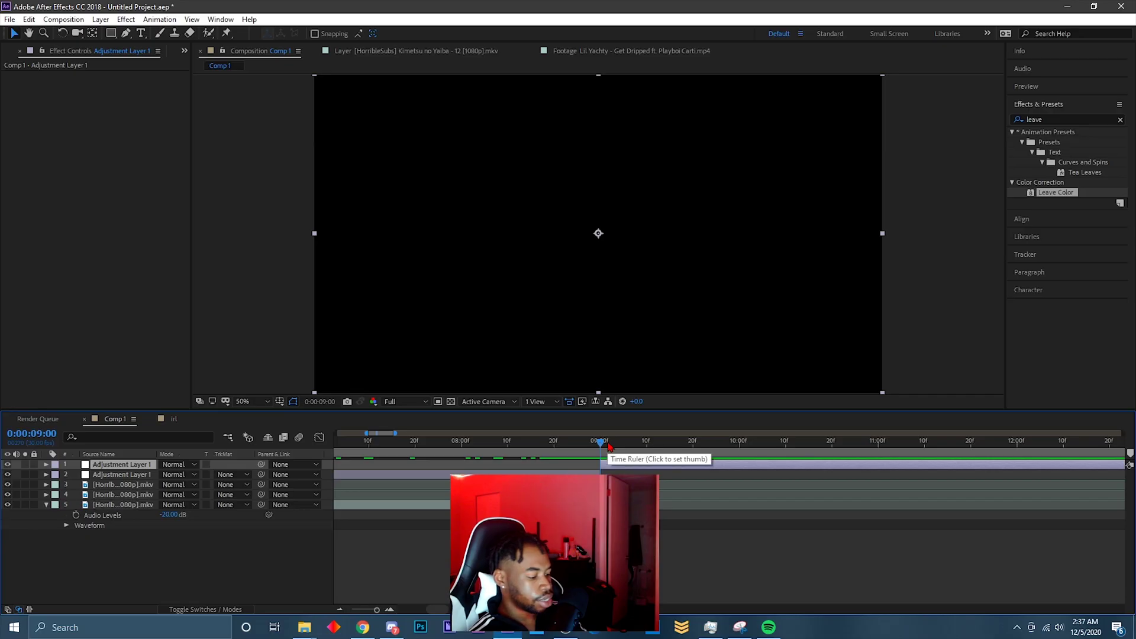
key("Delete")
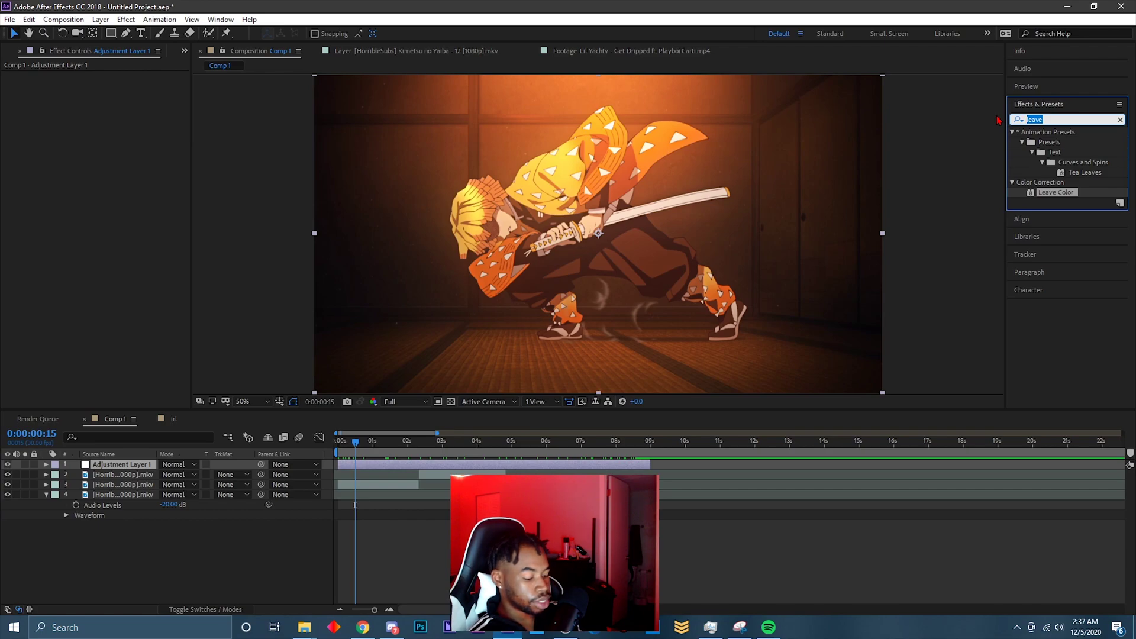
Step: Search the effects for "looks" and apply the RG Magic Bullet Looks effect to the adjustment layer
type("looks")
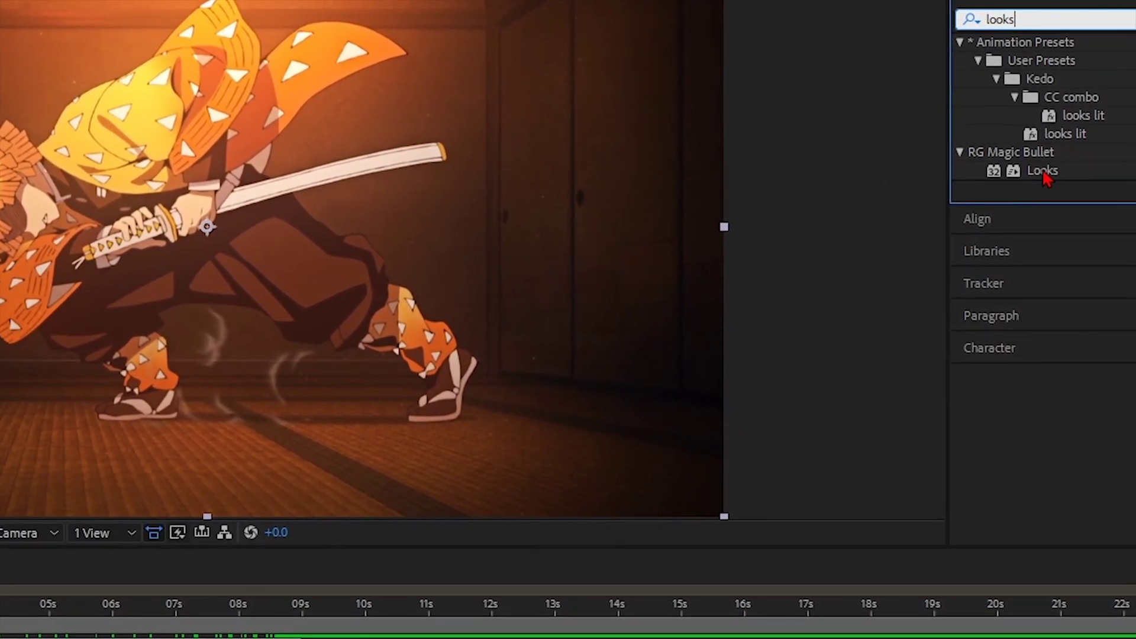
double_click(1043, 172)
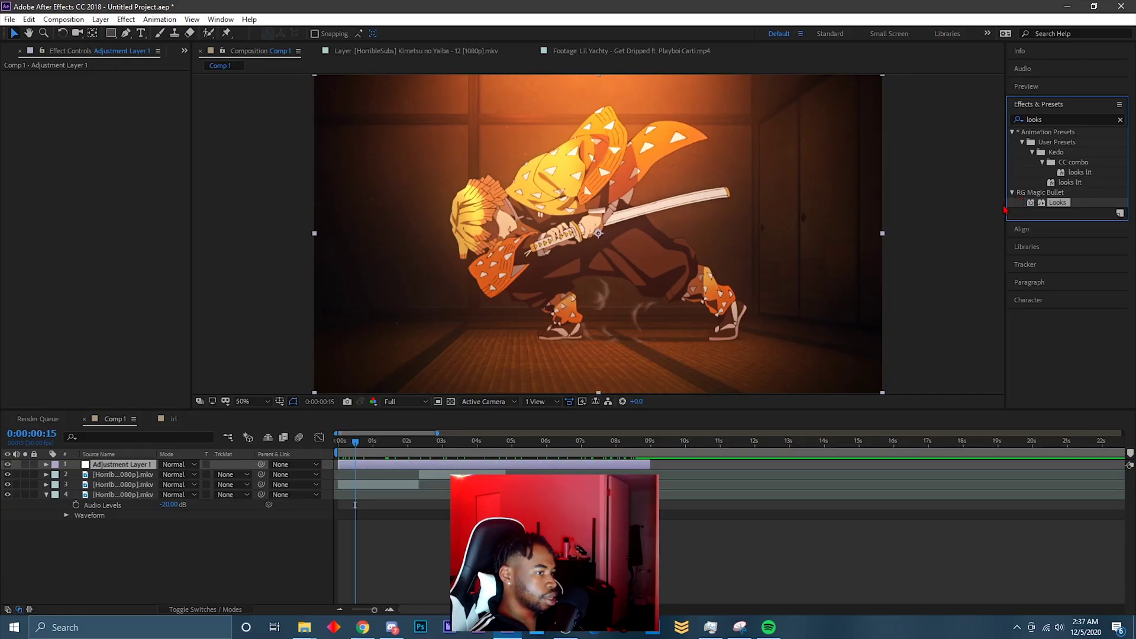
mouse_move(1063, 205)
left_mouse_down()
mouse_move(62, 152)
mouse_move(127, 155)
mouse_move(80, 171)
mouse_move(111, 134)
mouse_move(144, 172)
mouse_move(558, 102)
mouse_move(1069, 215)
left_mouse_up()
left_click(50, 125)
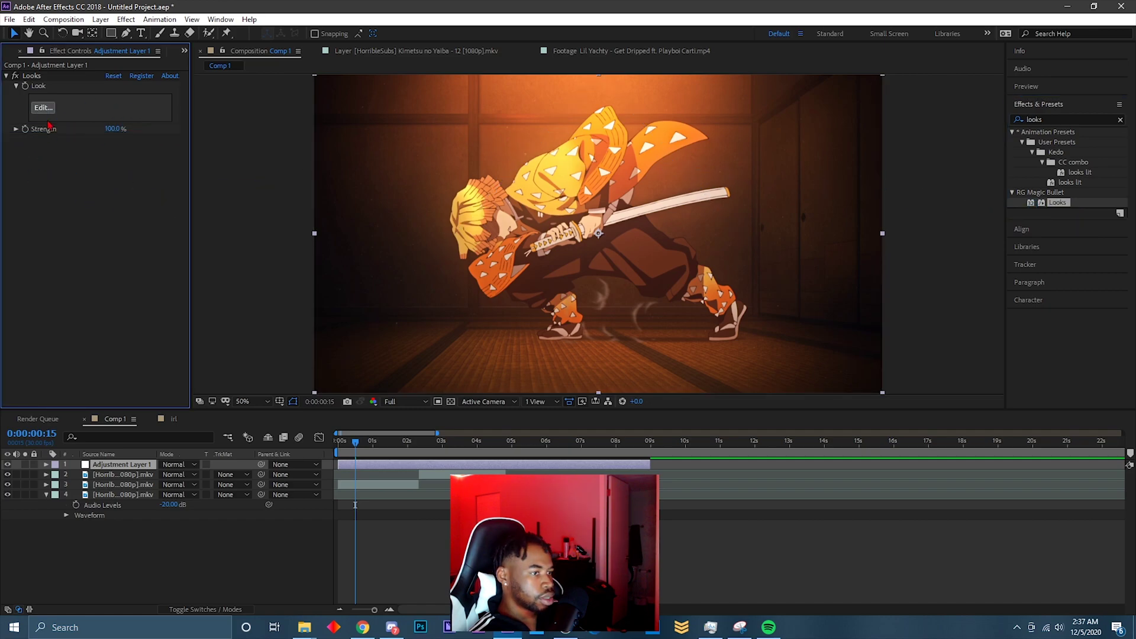
Step: Open the Looks effect for editing and add the Curves tool to the Subject stage
left_click(45, 110)
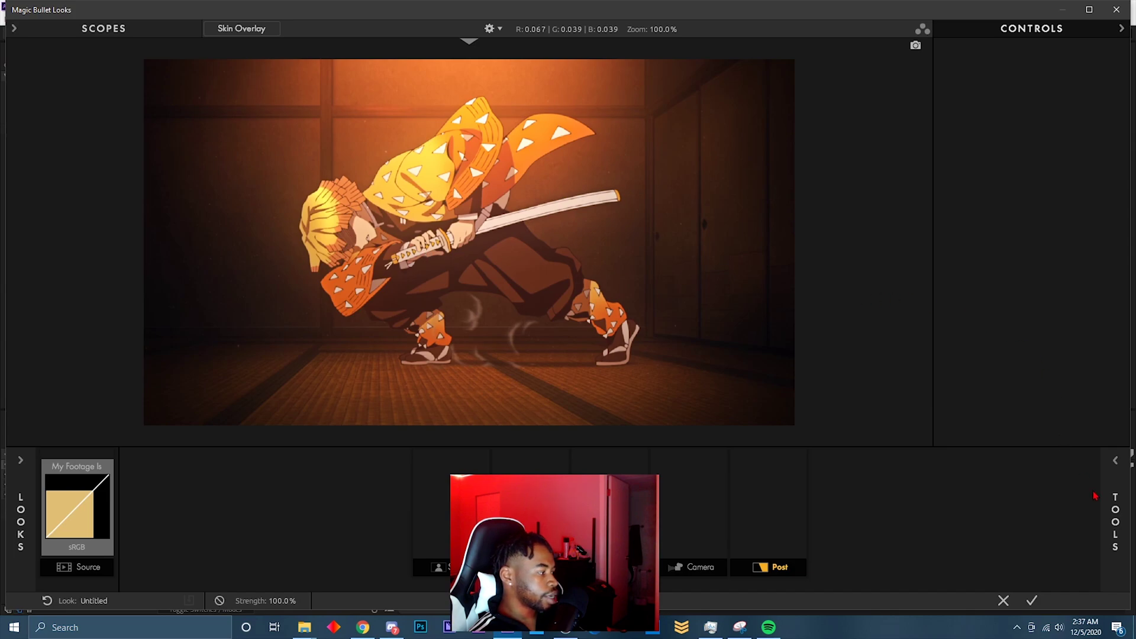
left_click(1116, 500)
left_click(811, 437)
scroll(947, 266, "down", 1)
scroll(947, 266, "up", 1)
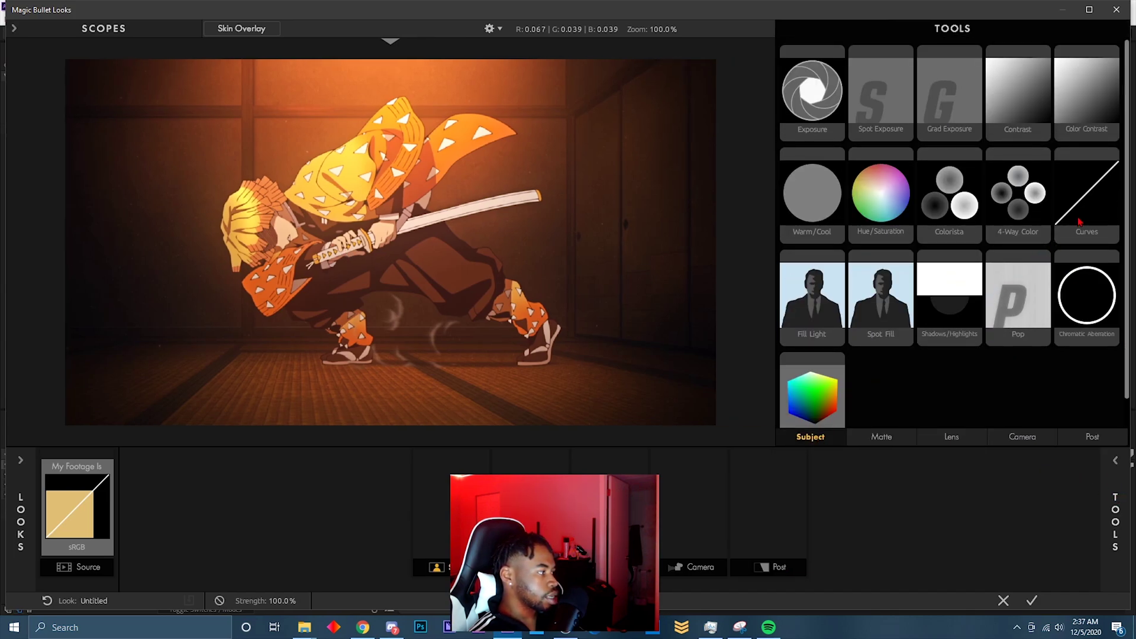
left_click_drag(1085, 212, 468, 485)
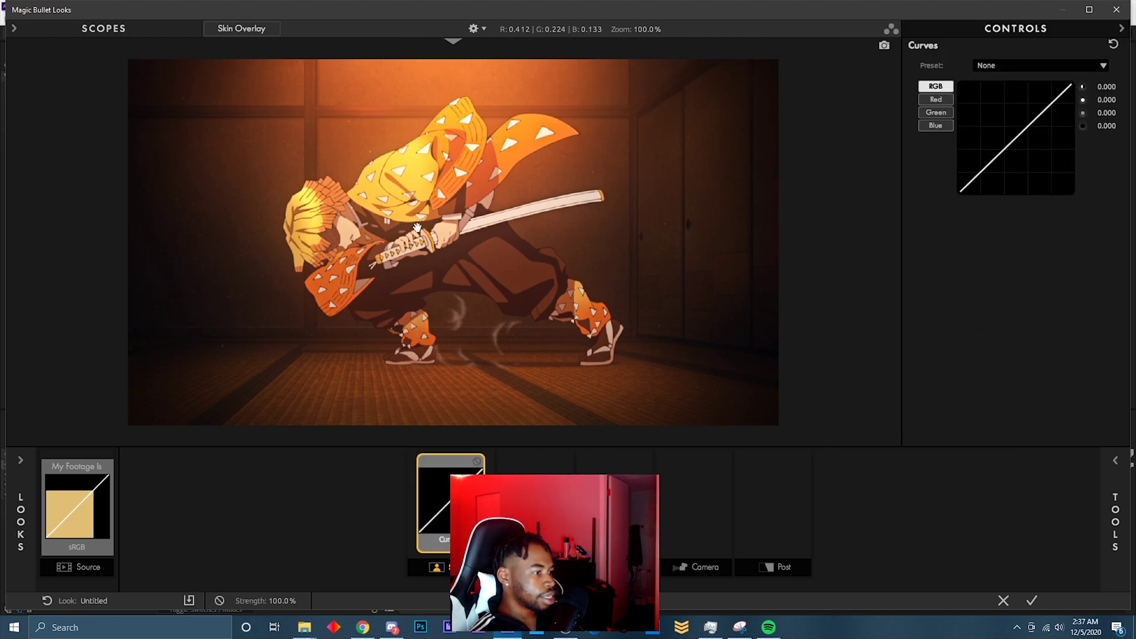
Step: Set the Curves tool's RGB shadows to -0.650 and its RGB contrast to +0.400
scroll(406, 202, "up", 3)
scroll(407, 202, "up", 3)
scroll(407, 203, "down", 6)
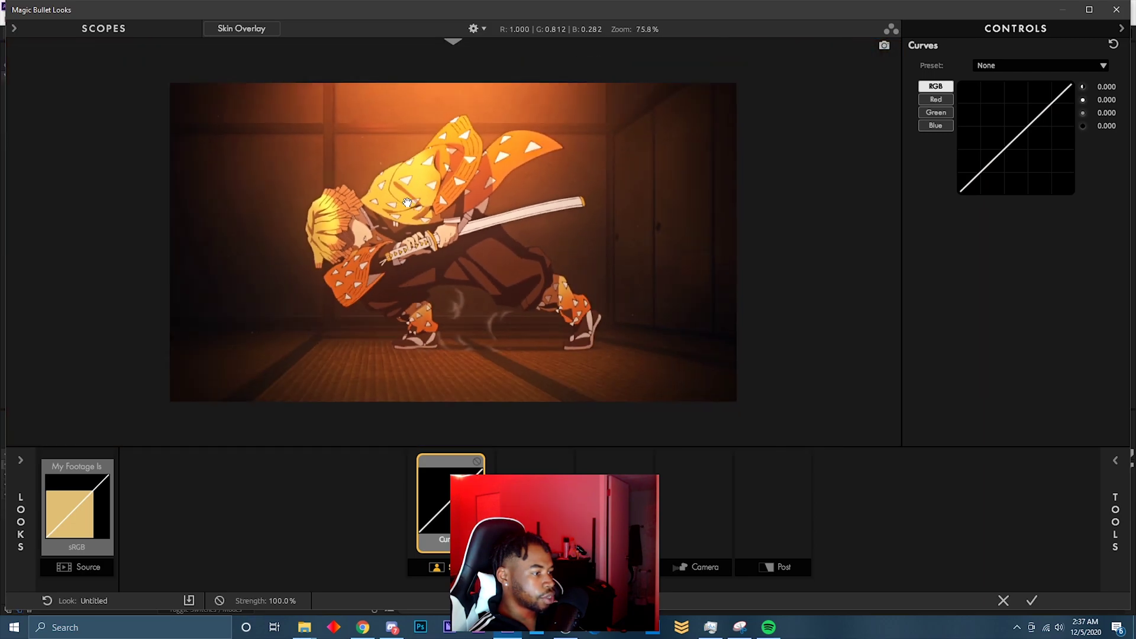
scroll(407, 202, "up", 6)
scroll(406, 203, "down", 4)
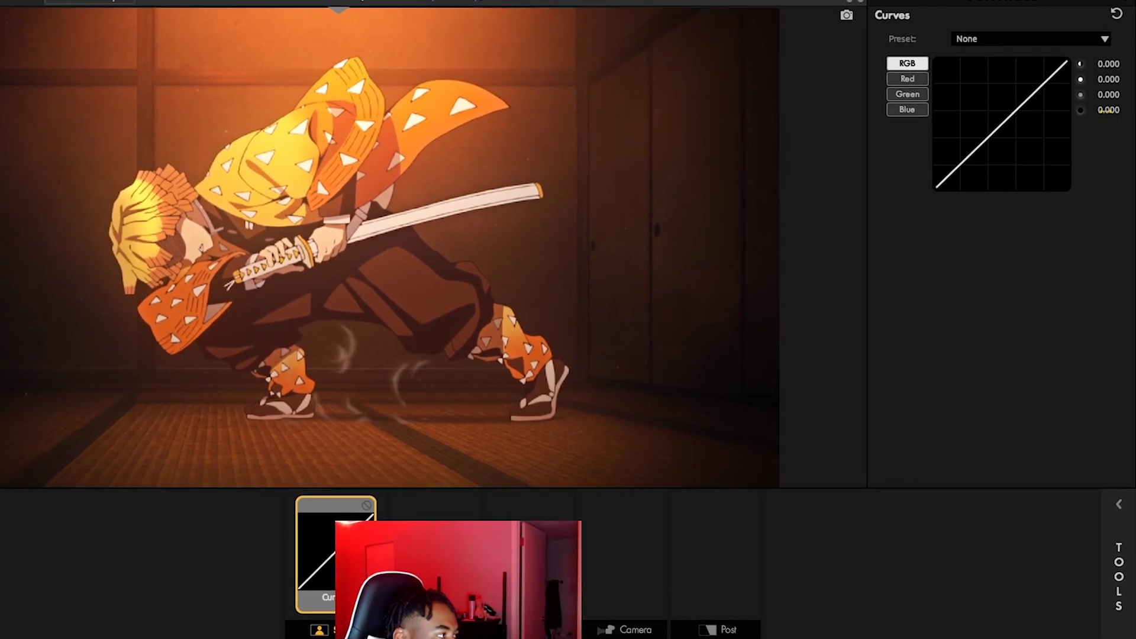
left_click_drag(1109, 110, 1086, 103)
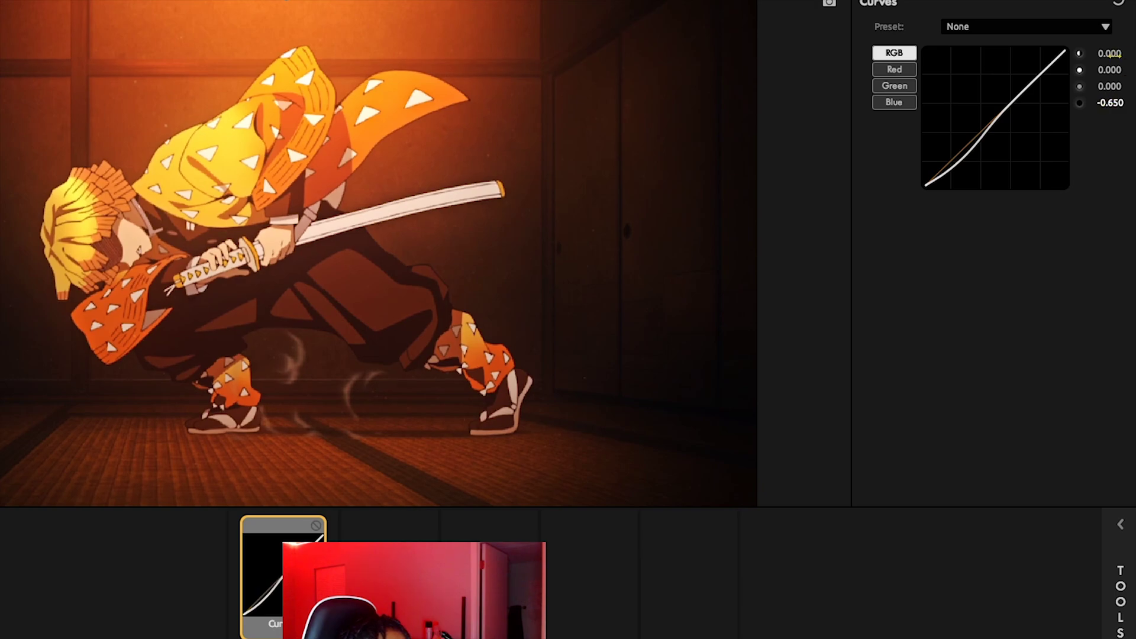
left_click_drag(1104, 54, 1124, 55)
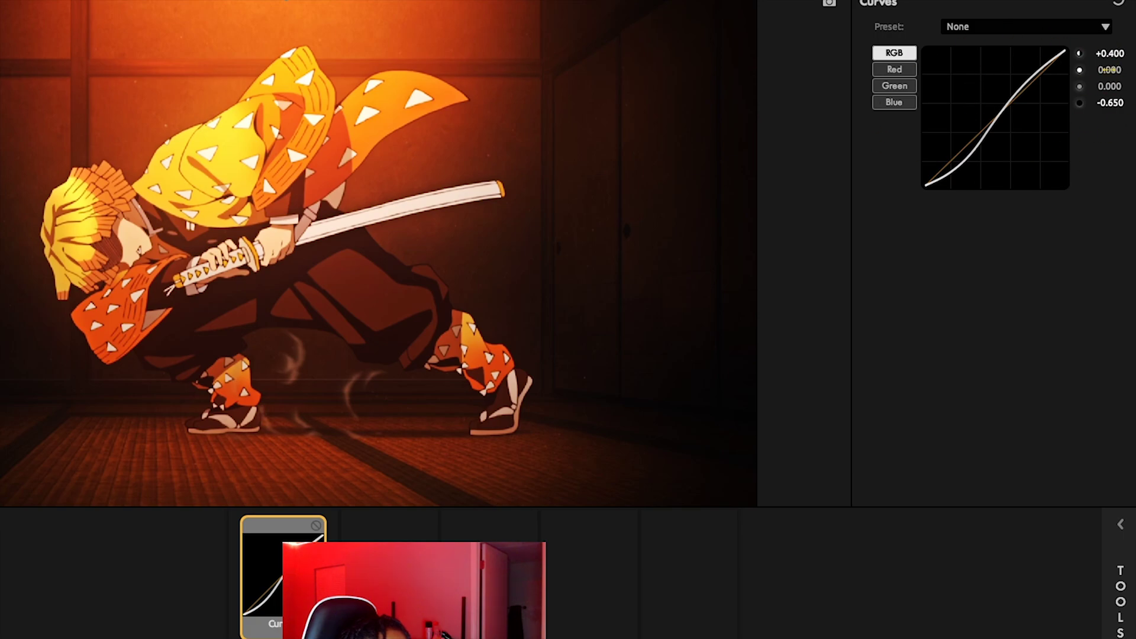
scroll(386, 200, "down", 1)
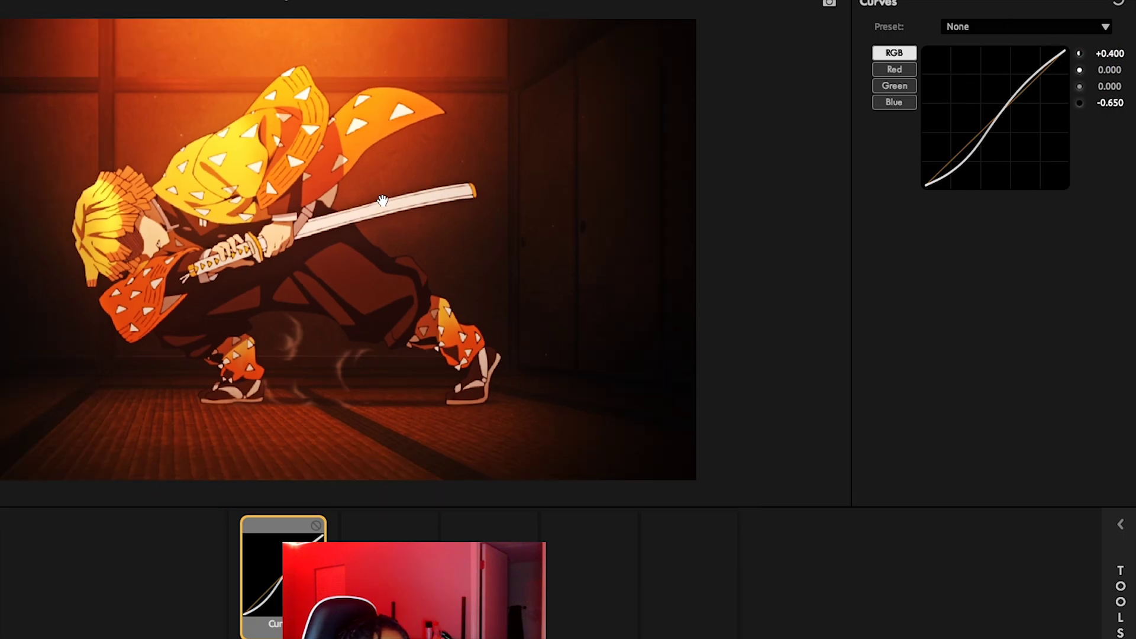
scroll(353, 197, "up", 1)
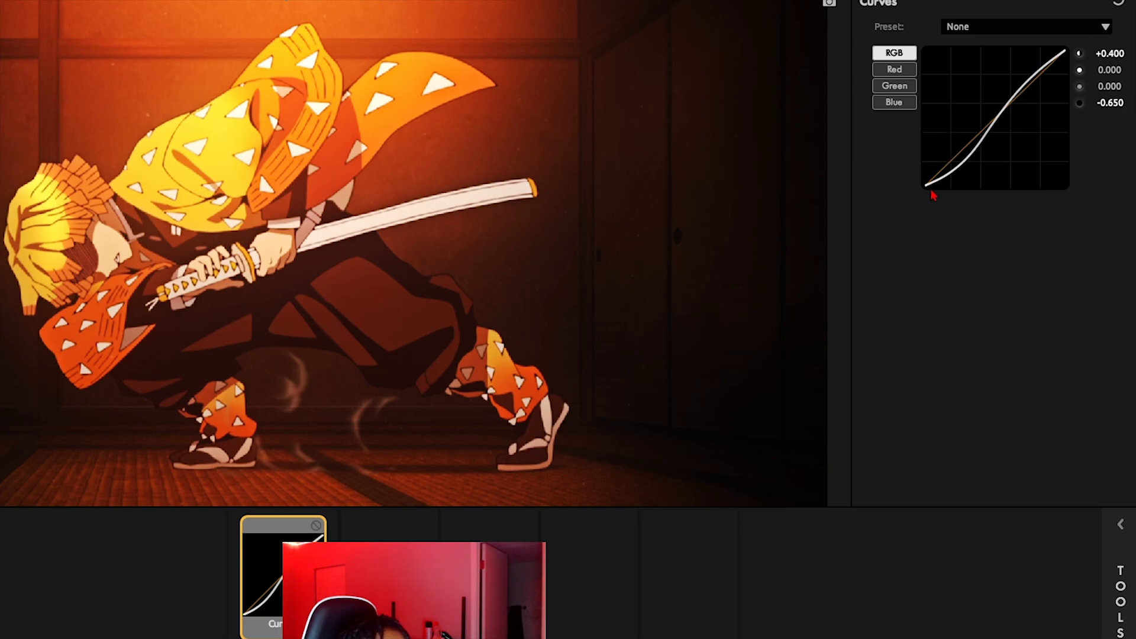
scroll(437, 198, "down", 2)
scroll(351, 203, "up", 1)
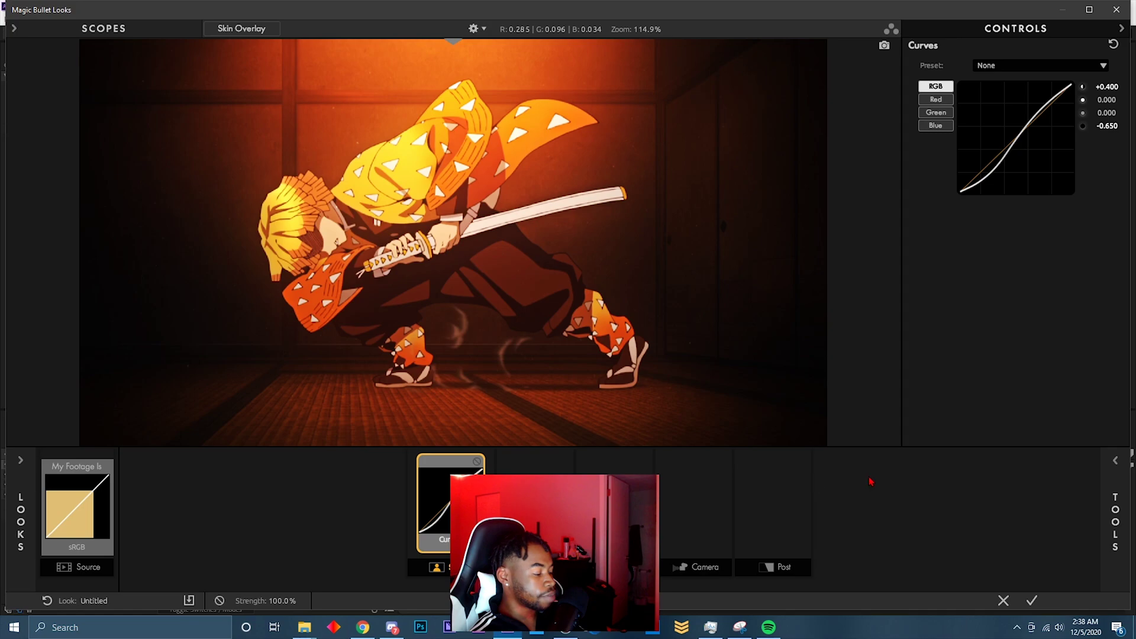
Step: Add a Colorista tool after Curves, nudging its midtones slightly toward orange and its shadows toward teal
mouse_move(1094, 473)
left_click_drag(961, 198, 491, 491)
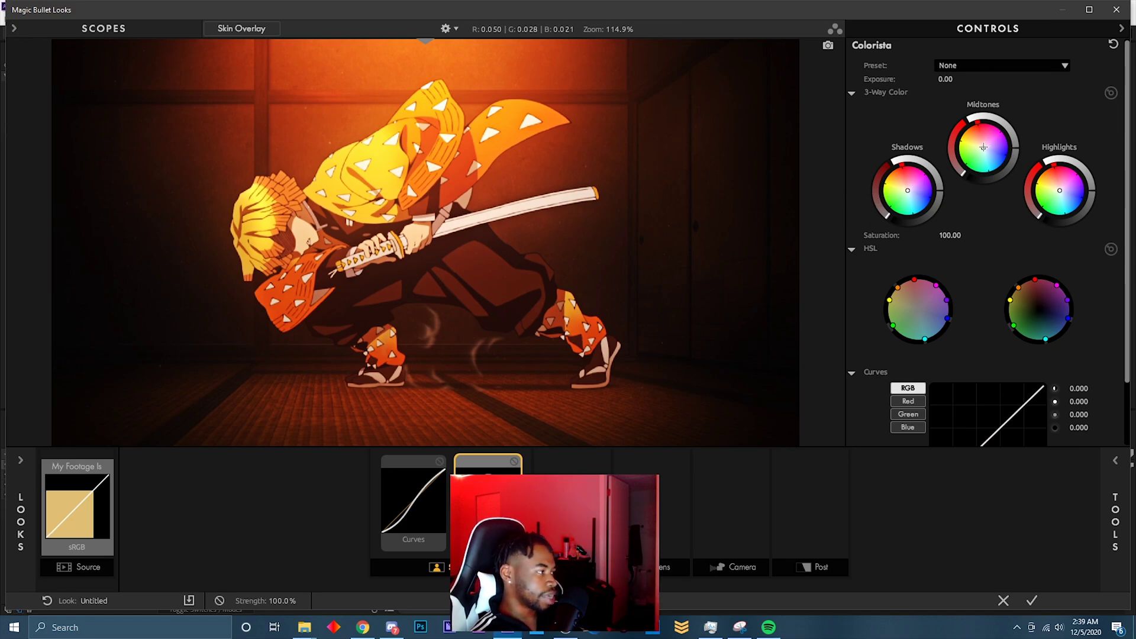
left_click_drag(984, 148, 981, 143)
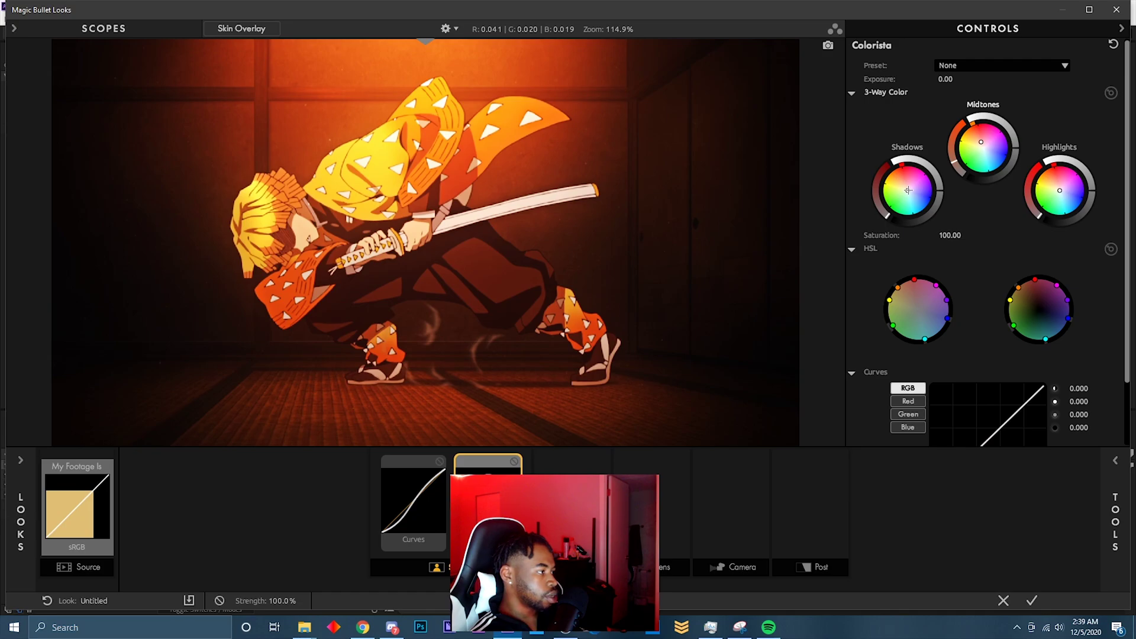
left_click_drag(908, 190, 909, 193)
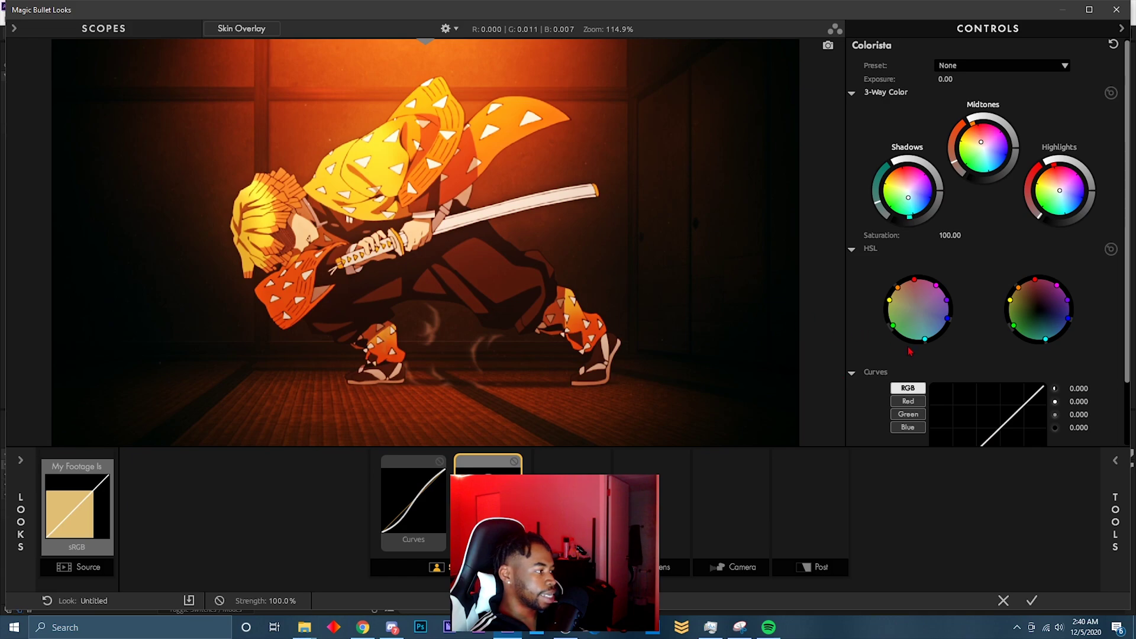
Step: Add an S Curve tool to the Post stage and set its contrast to 0.180
mouse_move(1115, 461)
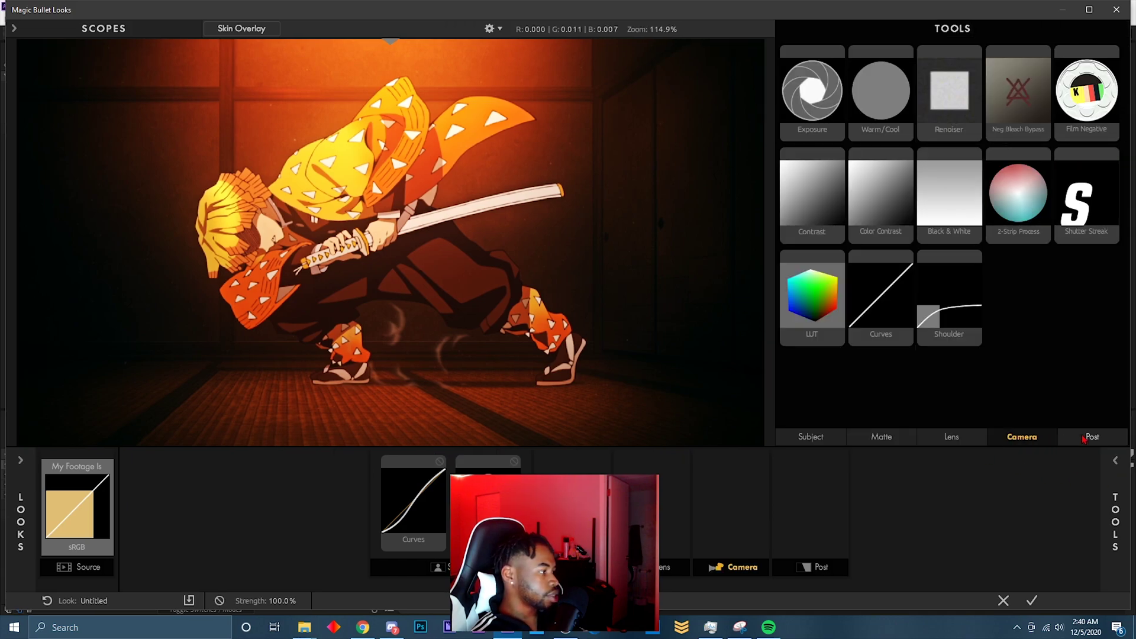
left_click(1084, 438)
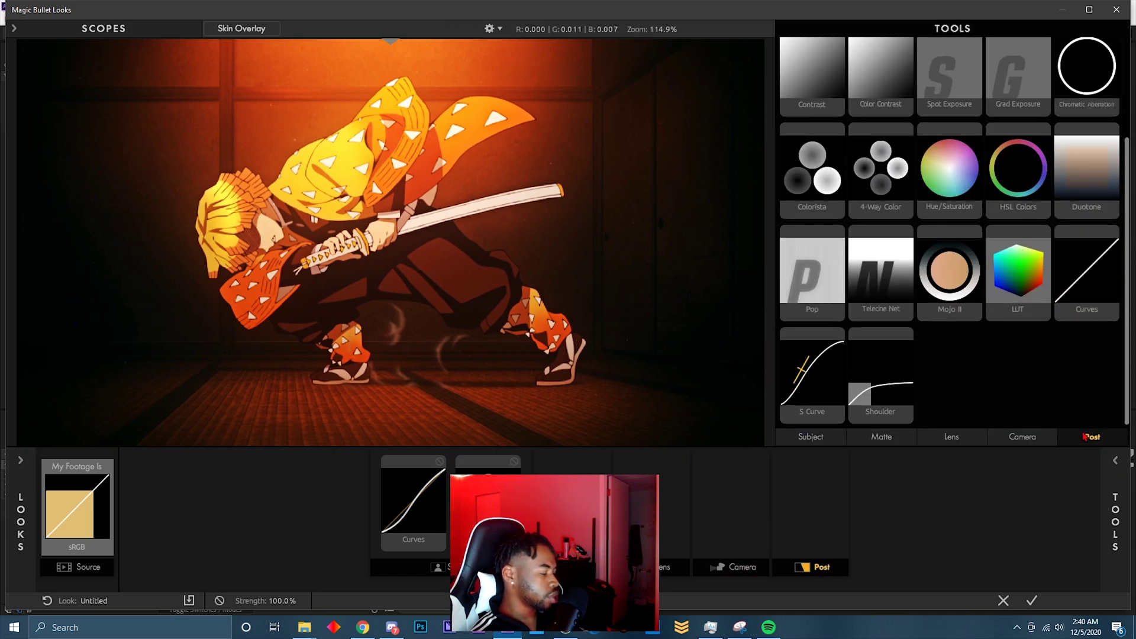
left_click_drag(811, 370, 807, 503)
left_click_drag(1025, 136, 1031, 141)
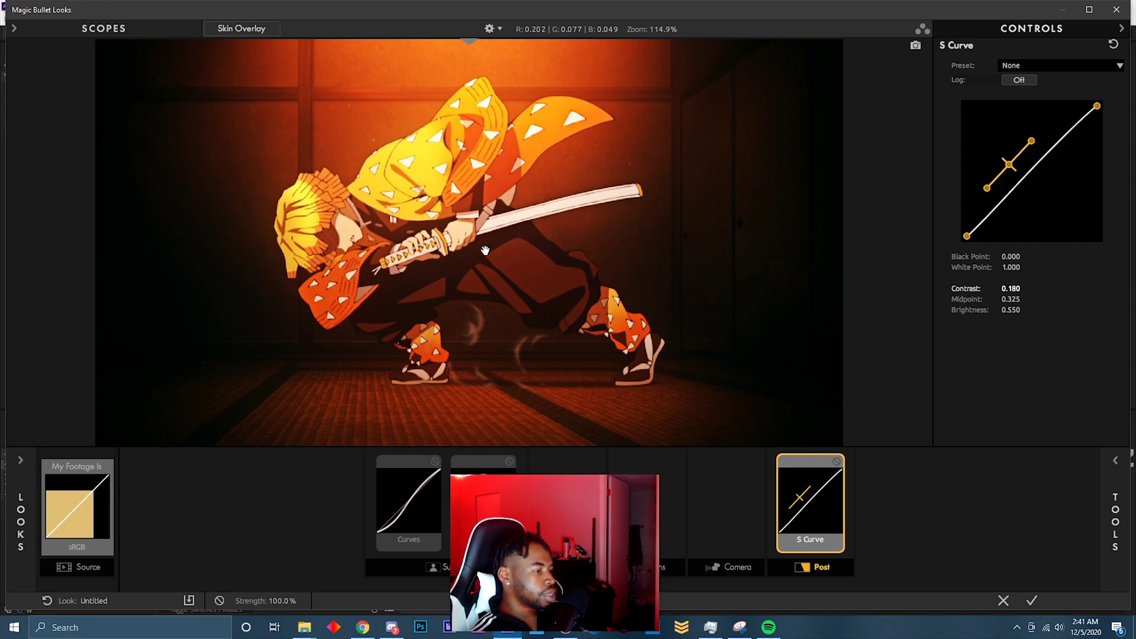
scroll(494, 194, "up", 3)
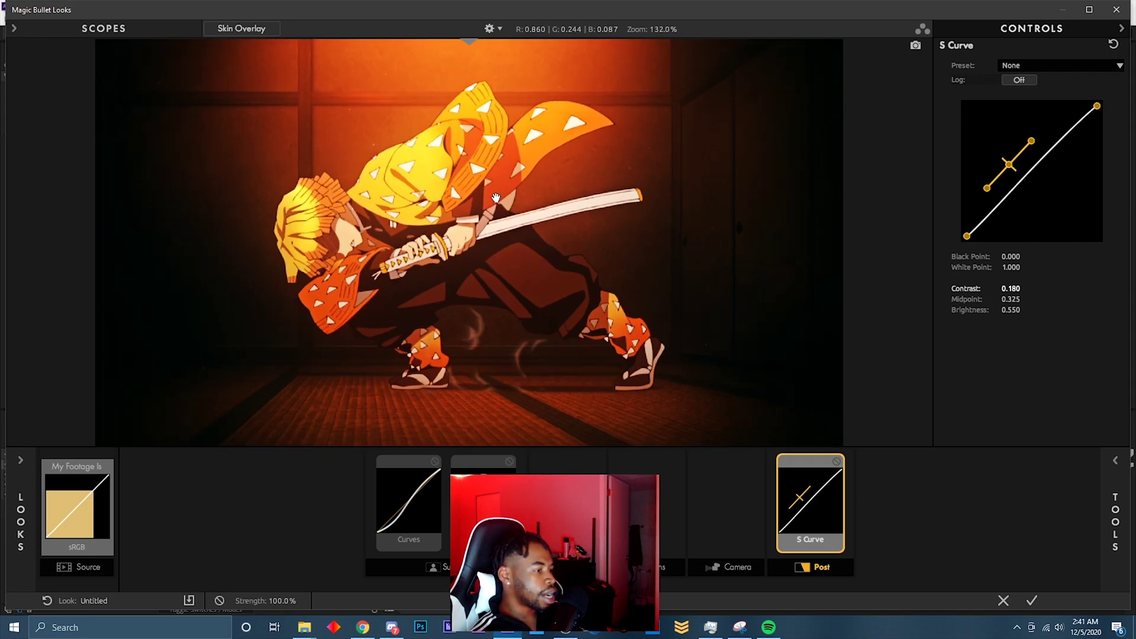
scroll(495, 197, "down", 3)
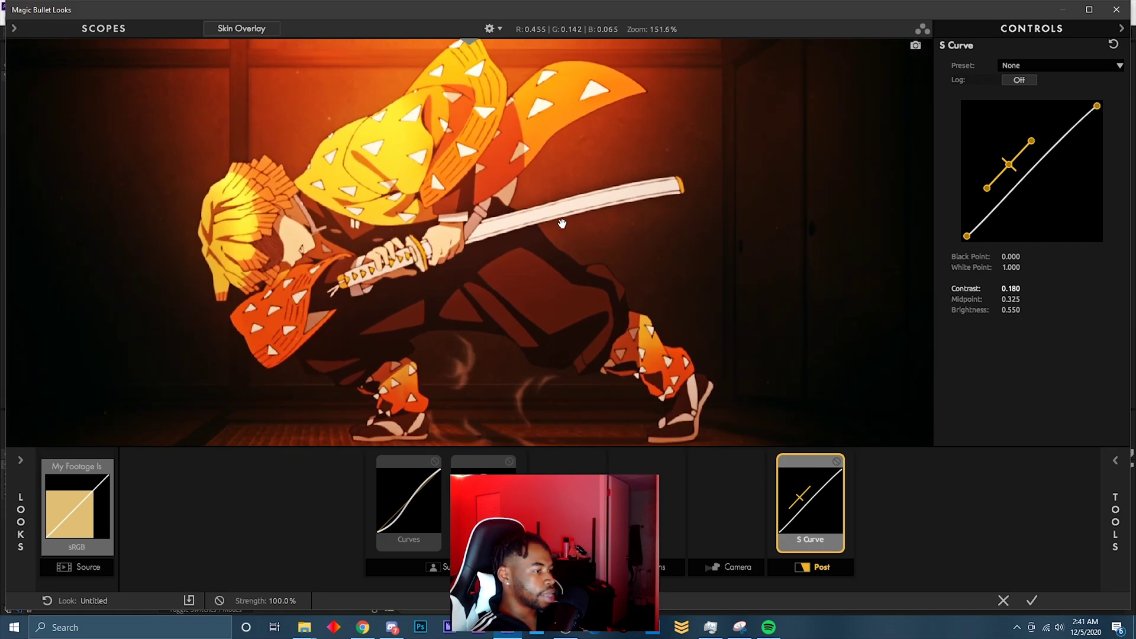
scroll(398, 231, "up", 2)
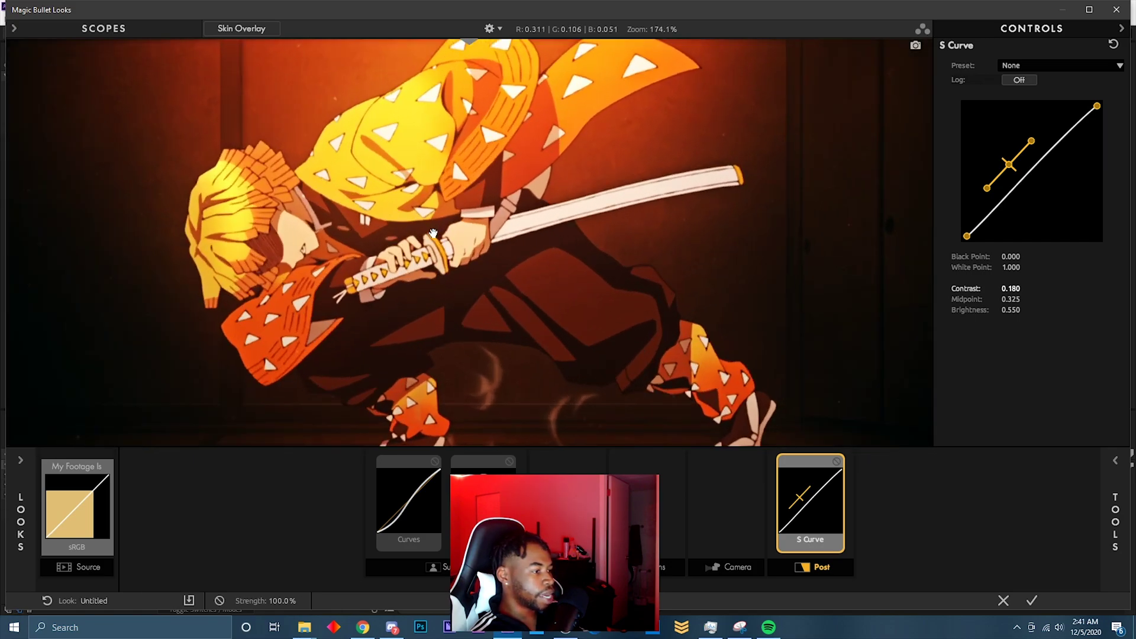
Step: Add a LUT tool after the S Curve in the Post stage and choose the Subtitle LUT
key("t")
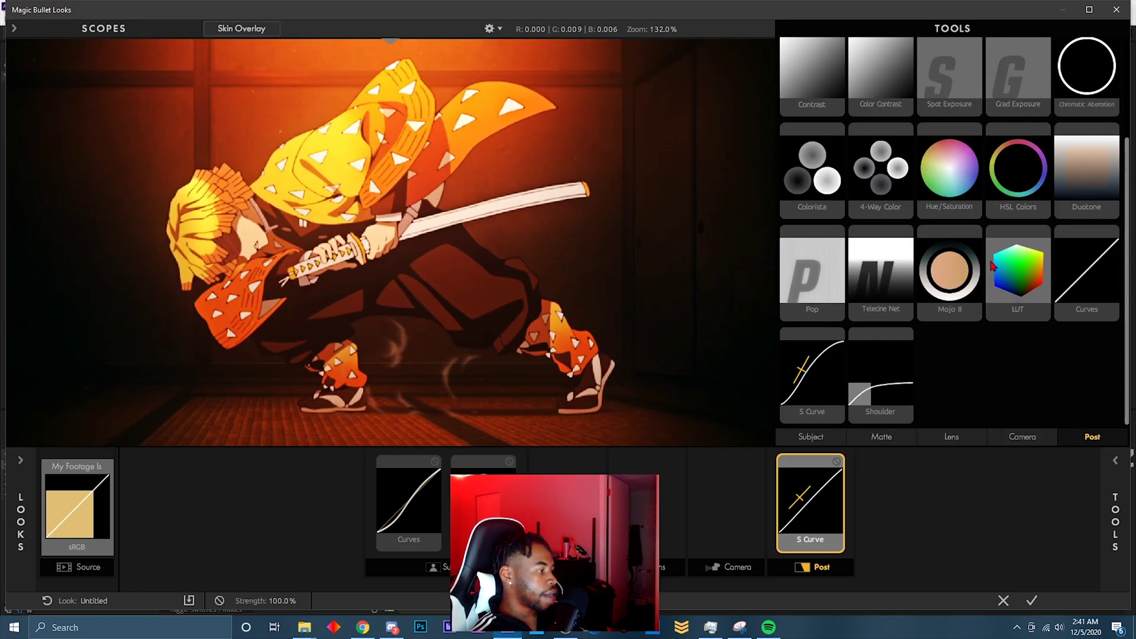
left_click_drag(998, 303, 849, 499)
left_click(1059, 81)
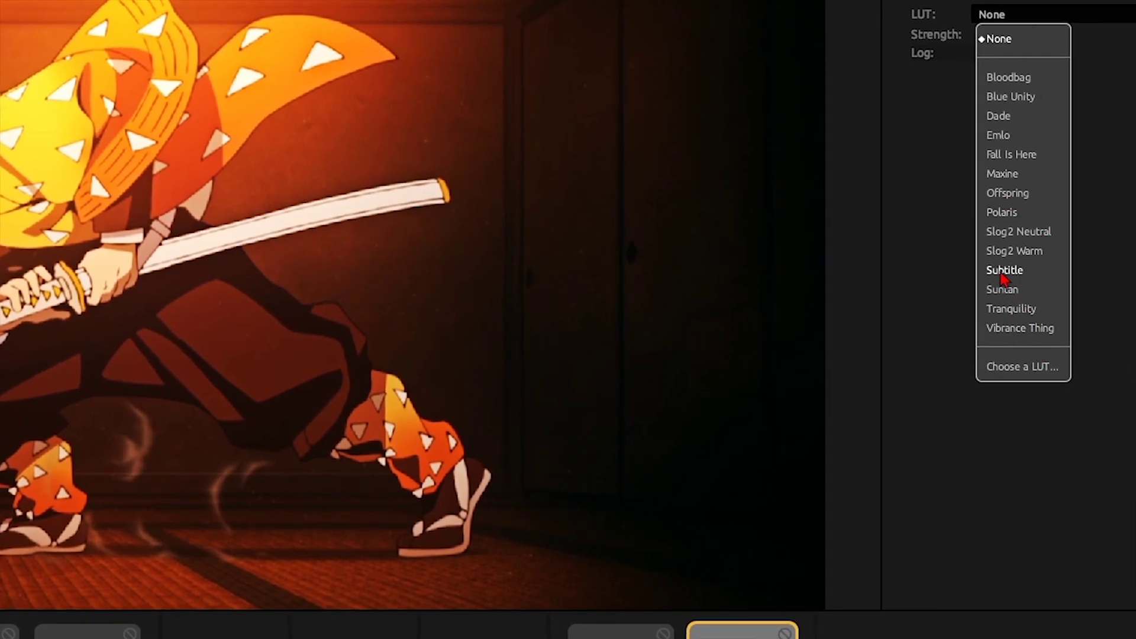
left_click(1002, 273)
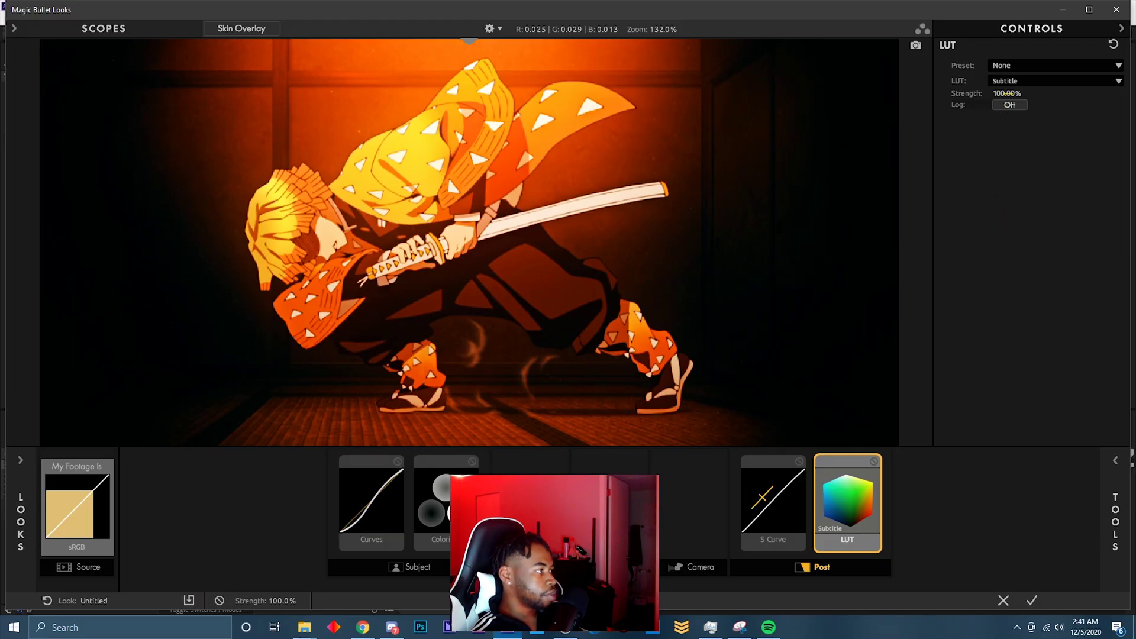
Step: Try the Vibrance Thing, Fall Is Here and Maxine LUTs, ending on Subtitle again
left_click(1010, 83)
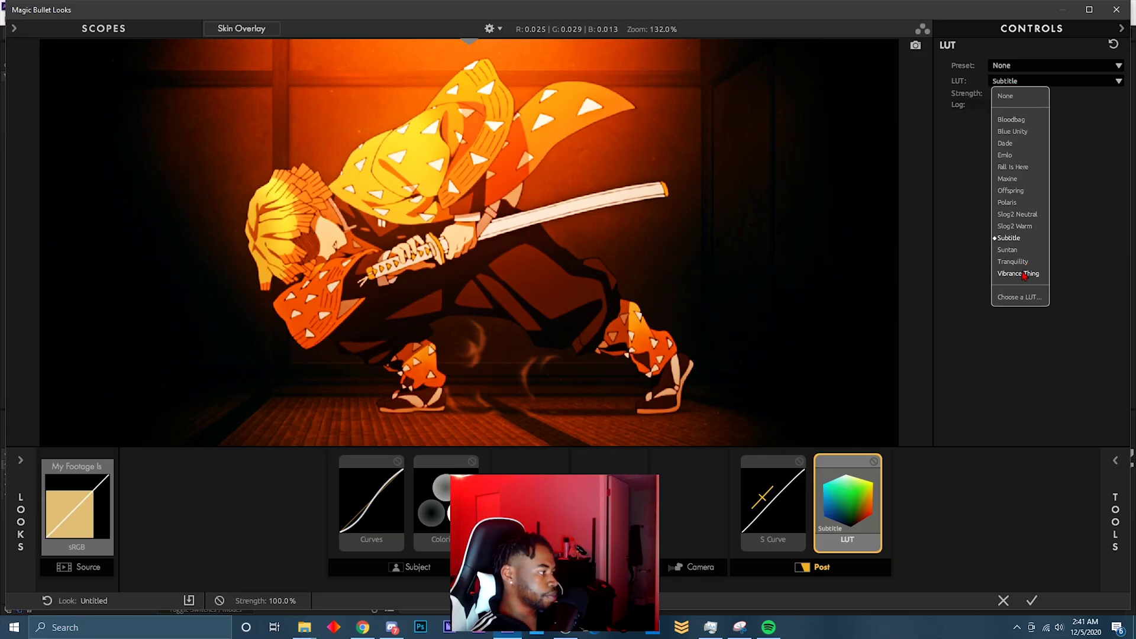
left_click(1015, 262)
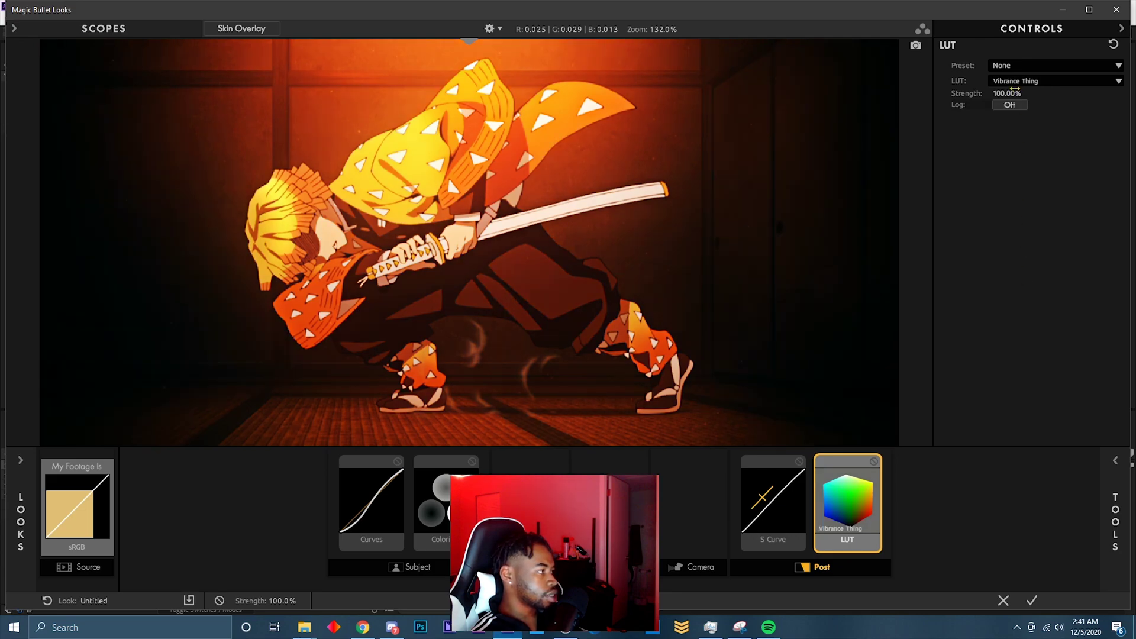
left_click(1015, 82)
left_click(1014, 172)
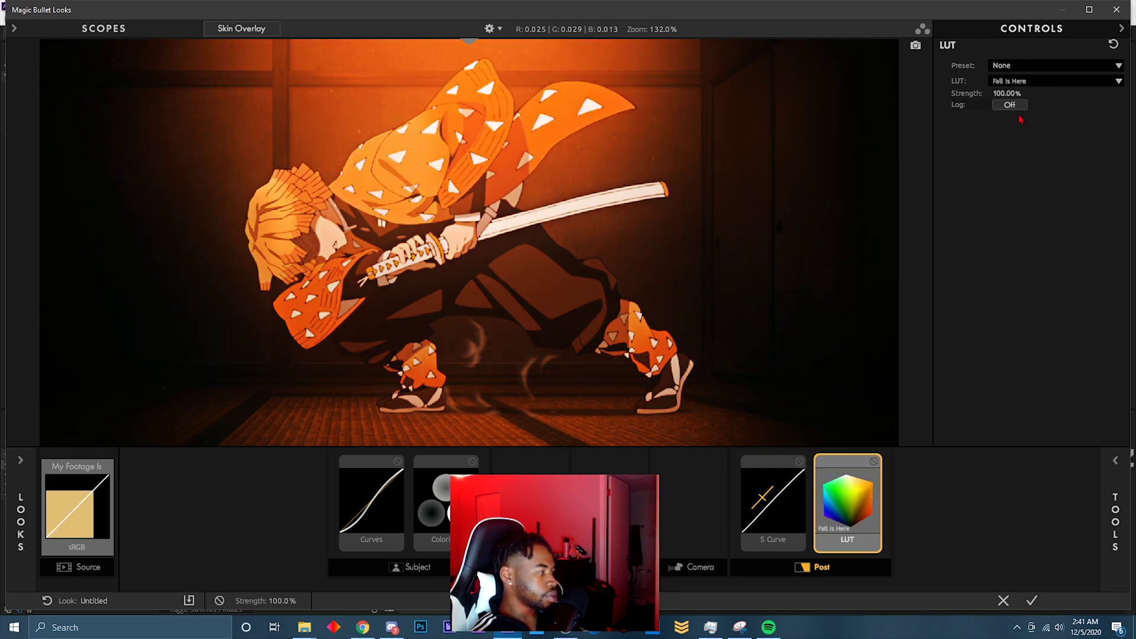
left_click(1015, 81)
left_click(1008, 188)
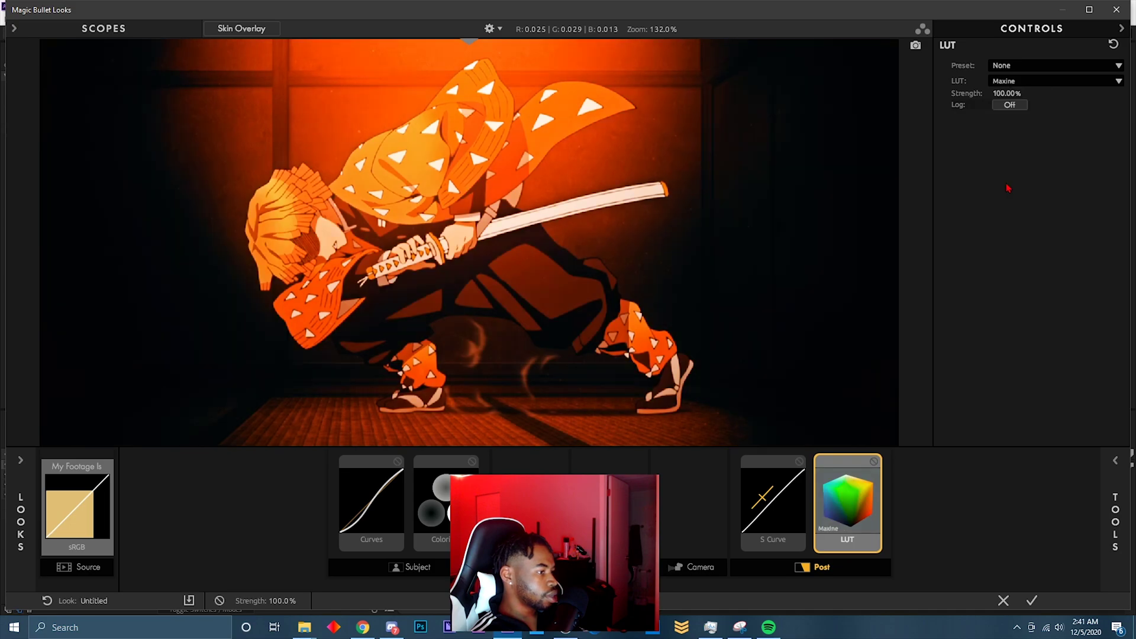
left_click(1019, 83)
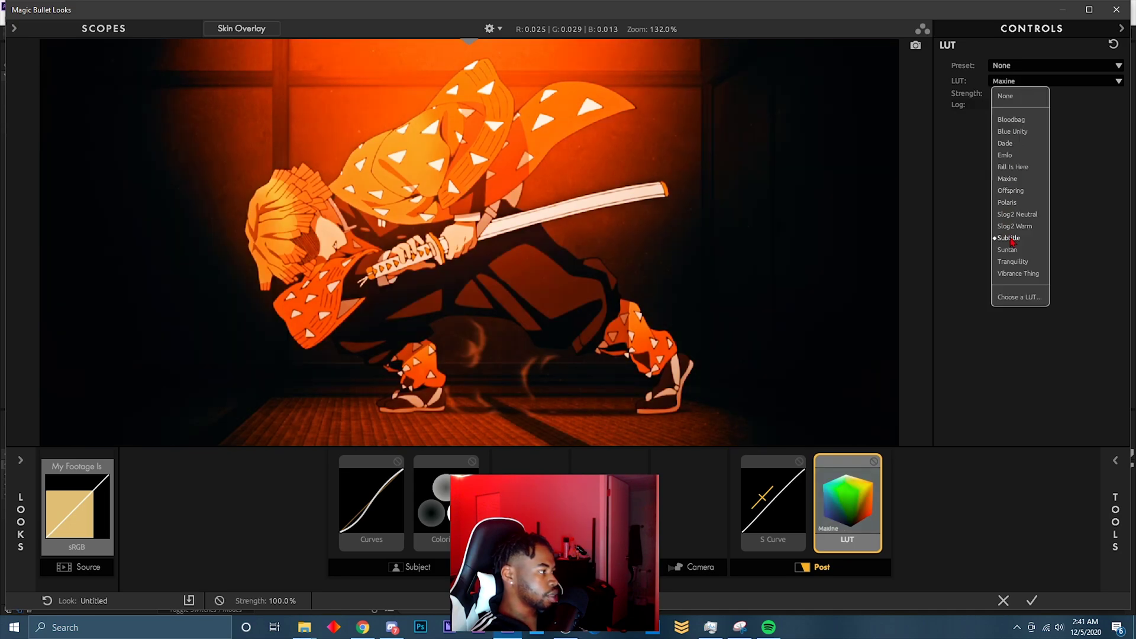
left_click(1012, 242)
Step: Try the Vibrance Thing LUT and compare the image with the LUT tool off and on
left_click(1019, 82)
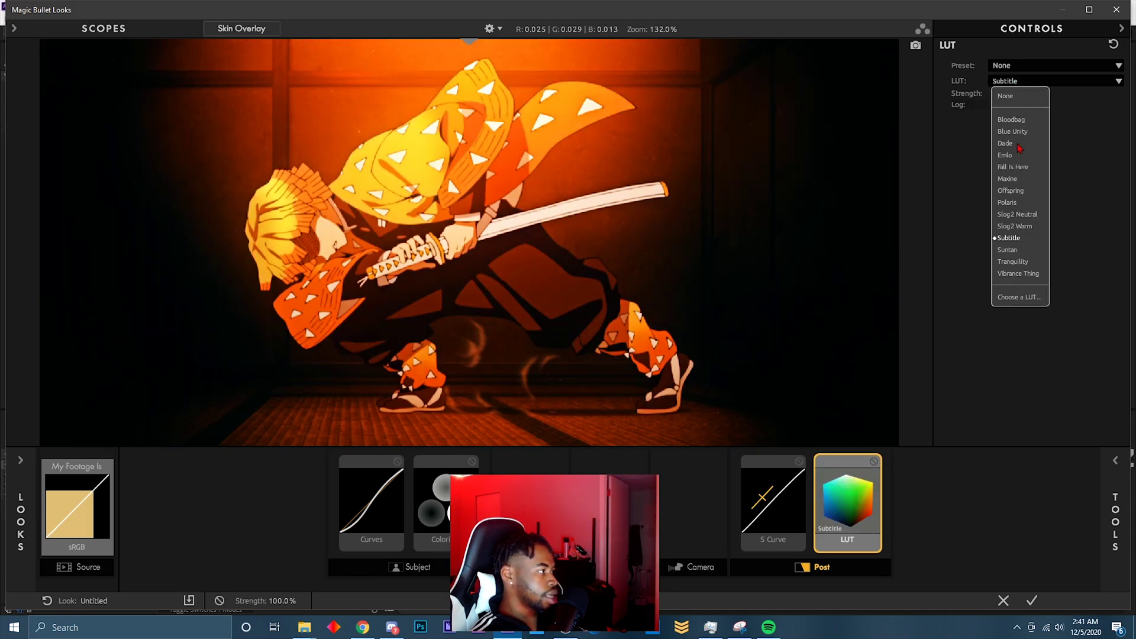
left_click(1016, 274)
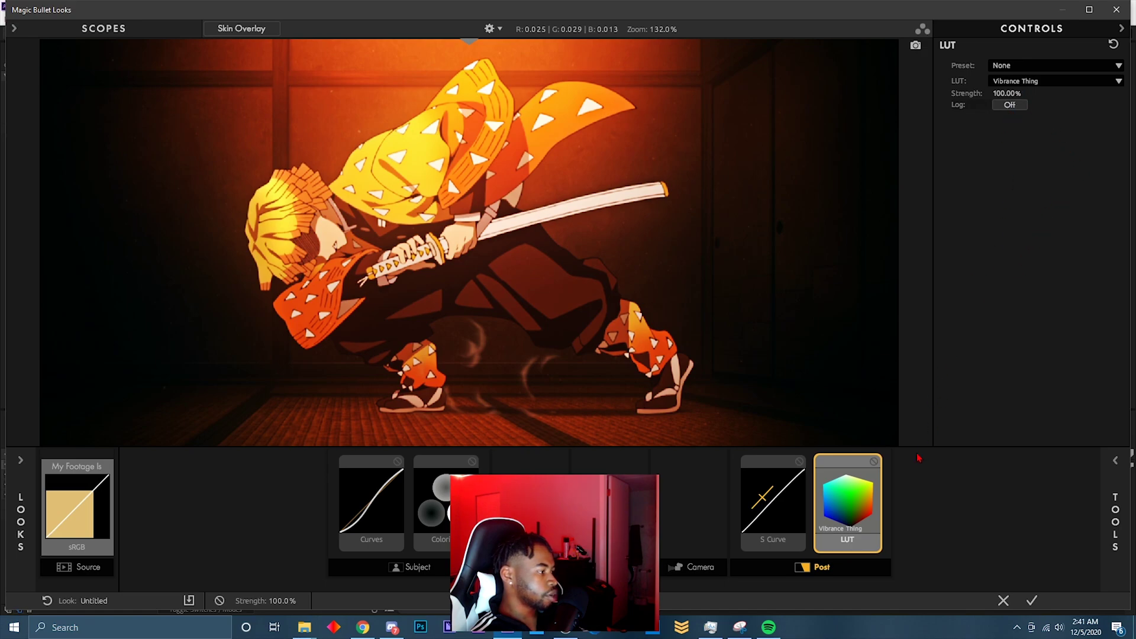
left_click(875, 463)
left_click(875, 462)
left_click(875, 462)
left_click(874, 462)
Step: Set the LUT to Subtitle at 20% strength and apply the finished look
left_click(1019, 82)
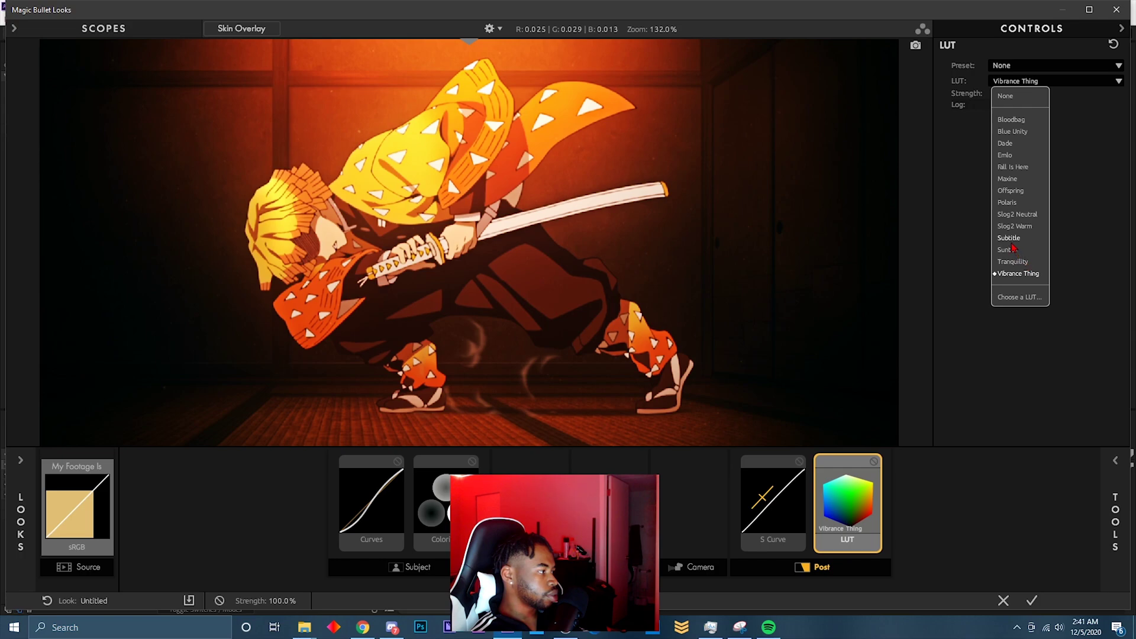
left_click(1014, 248)
mouse_move(1017, 95)
left_mouse_down()
mouse_move(920, 94)
mouse_move(1006, 93)
left_mouse_up()
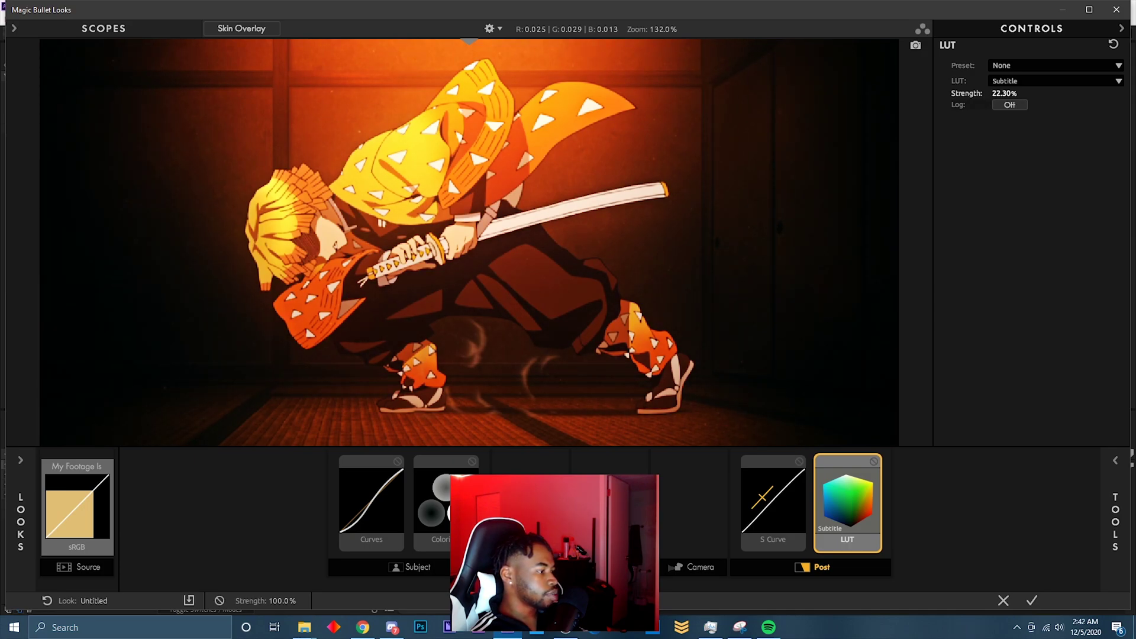
left_click(1009, 93)
type("20")
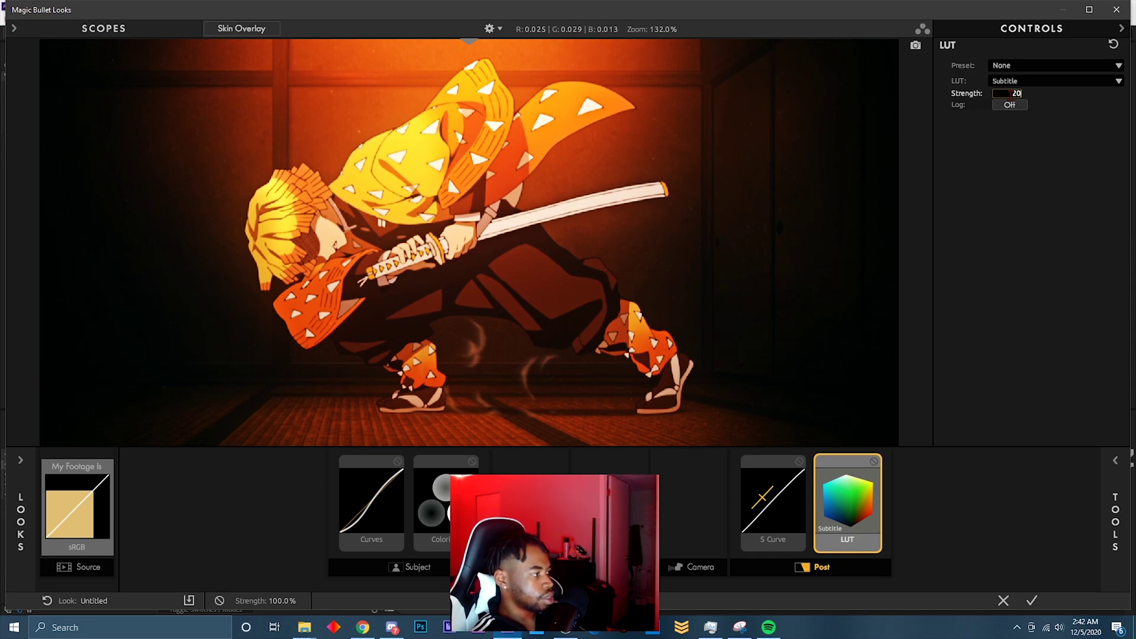
key("Return")
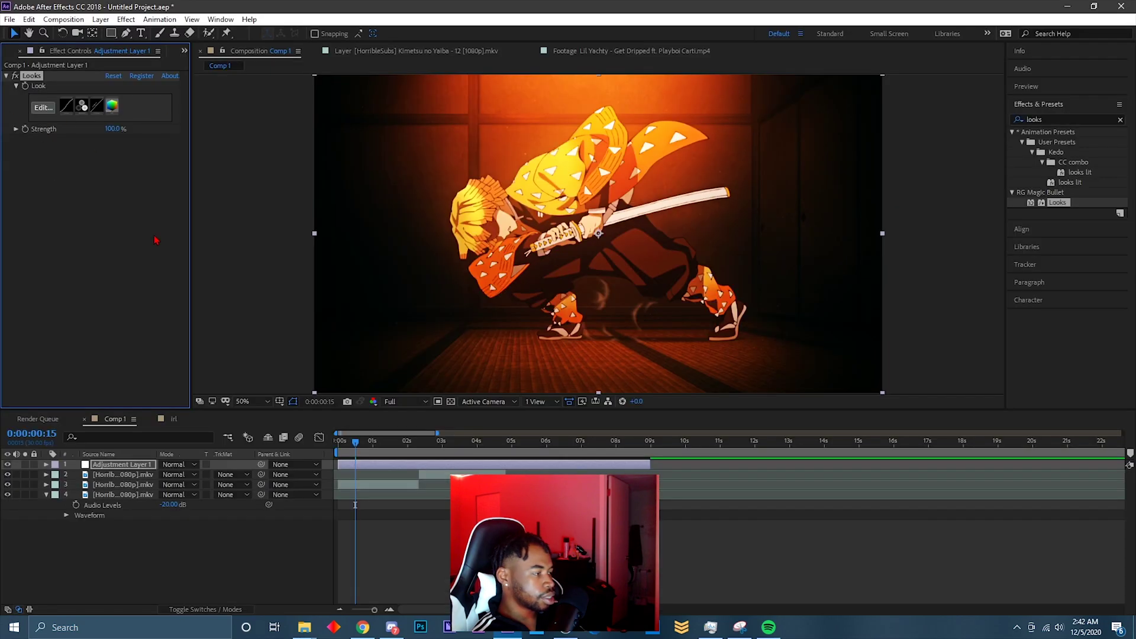
Step: Add the Color Correction Tritone effect to the adjustment layer and compare the frame with it off and on
left_click(1057, 118)
type("tri")
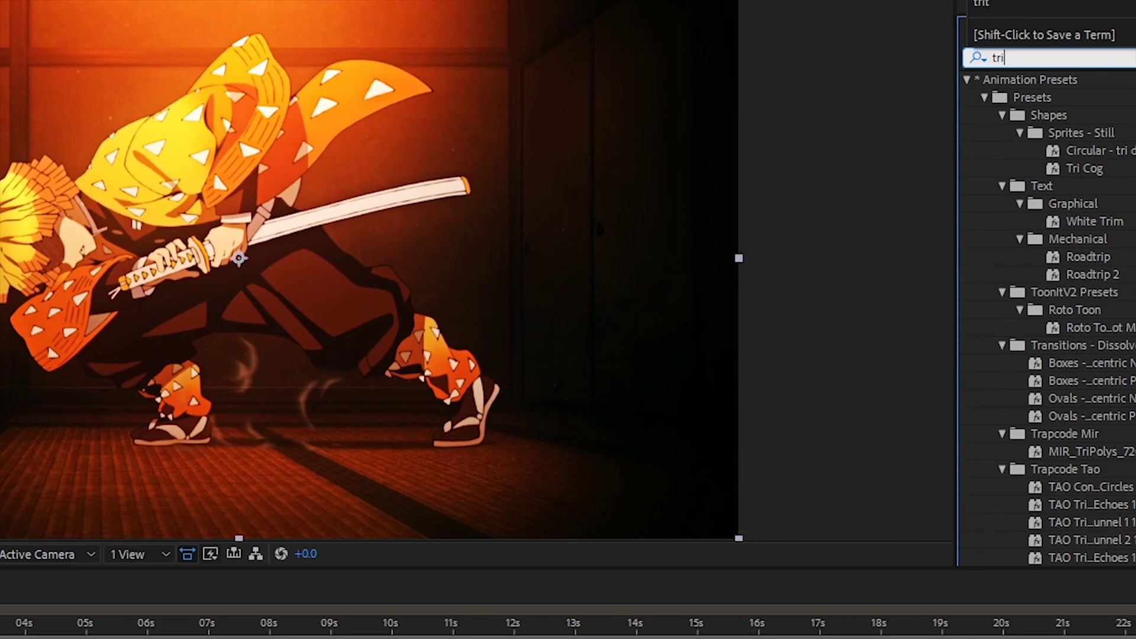
type("to")
double_click(1046, 176)
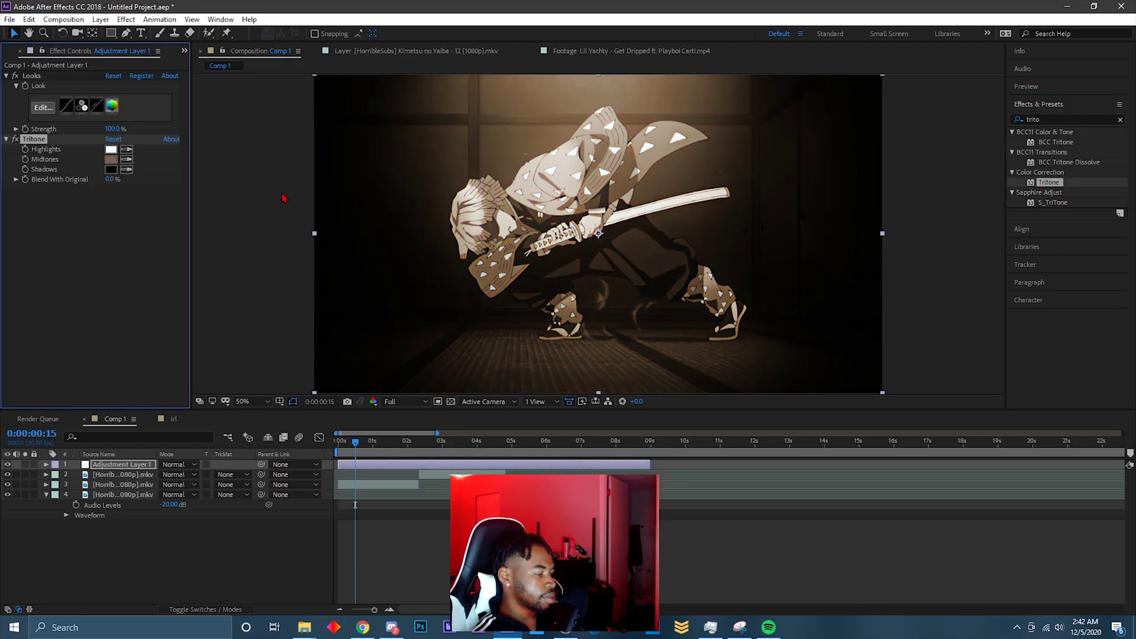
left_click(15, 139)
left_click(15, 140)
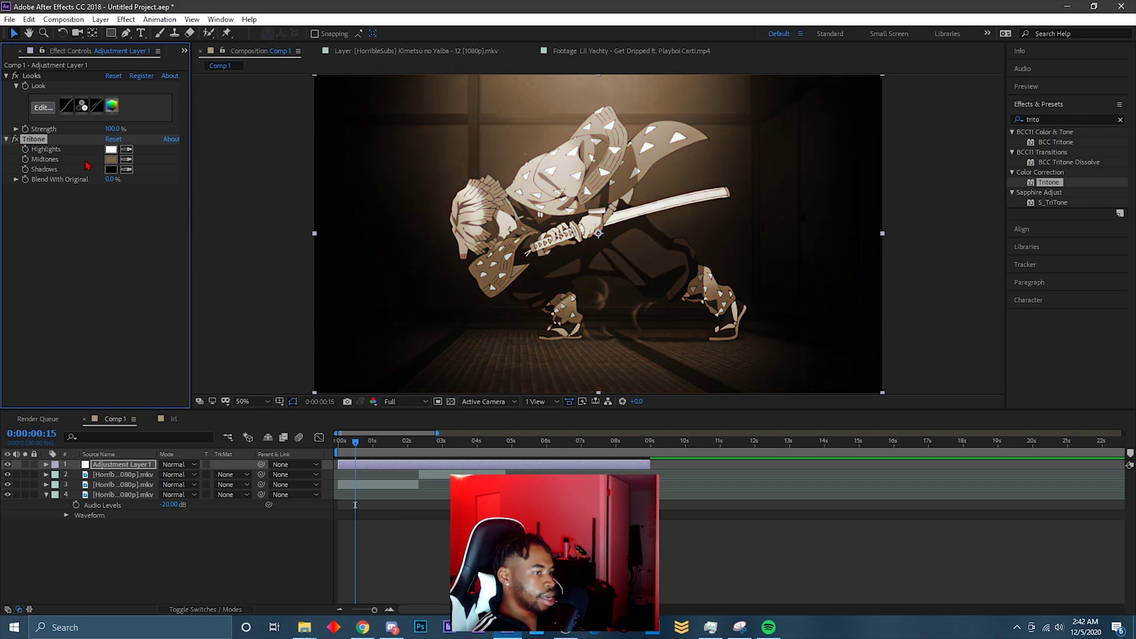
Step: Set the Tritone midtones to a bright, saturated orange
left_click(111, 160)
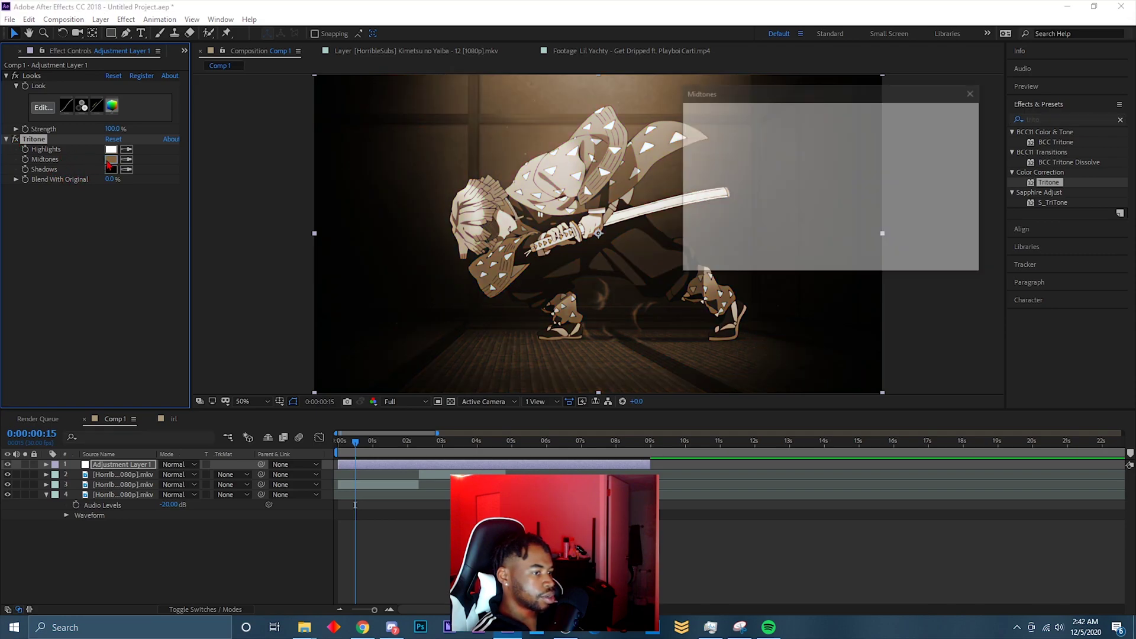
left_click_drag(795, 158, 820, 127)
left_click_drag(860, 259, 861, 267)
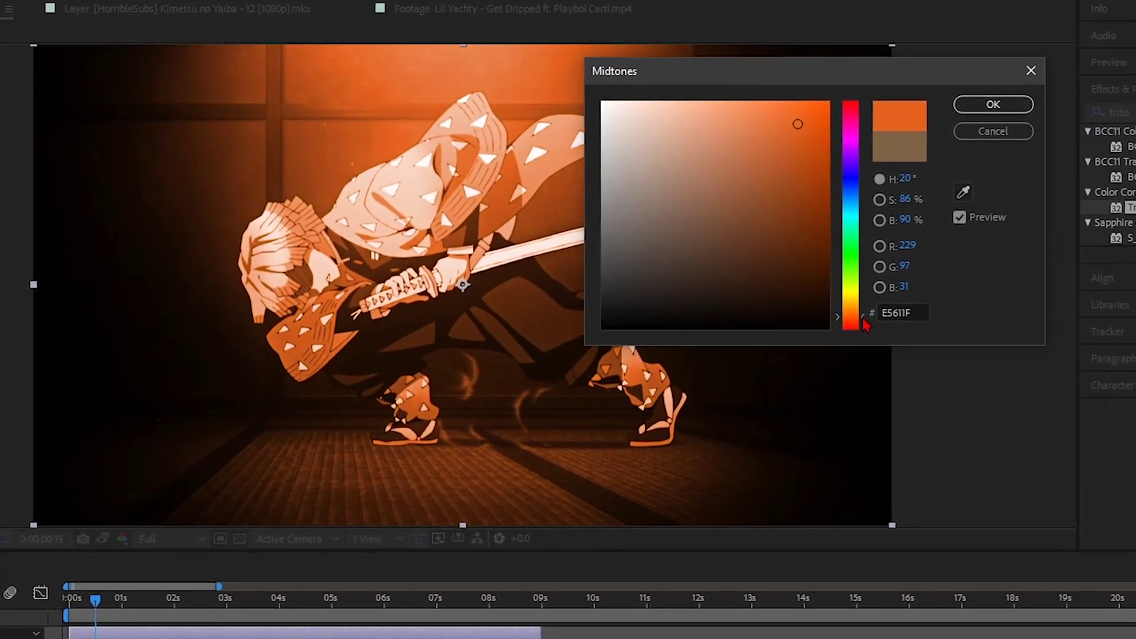
left_click_drag(863, 319, 859, 311)
left_click_drag(798, 121, 825, 108)
left_click(997, 104)
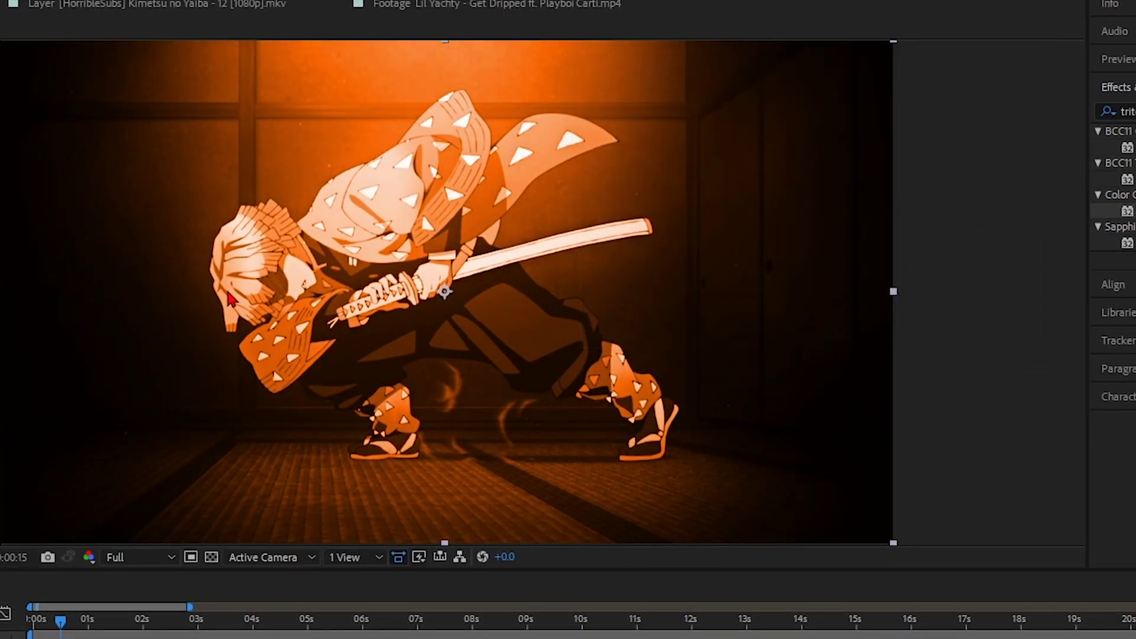
Step: Set Tritone's Blend With Original to 85%
left_click_drag(109, 185, 189, 185)
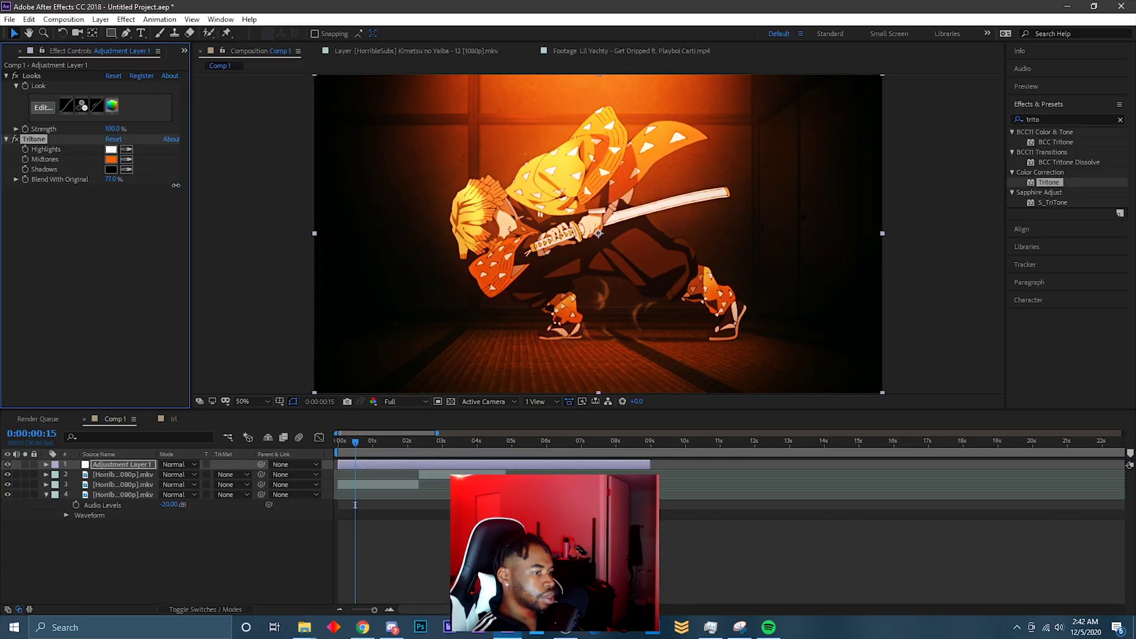
left_click(111, 179)
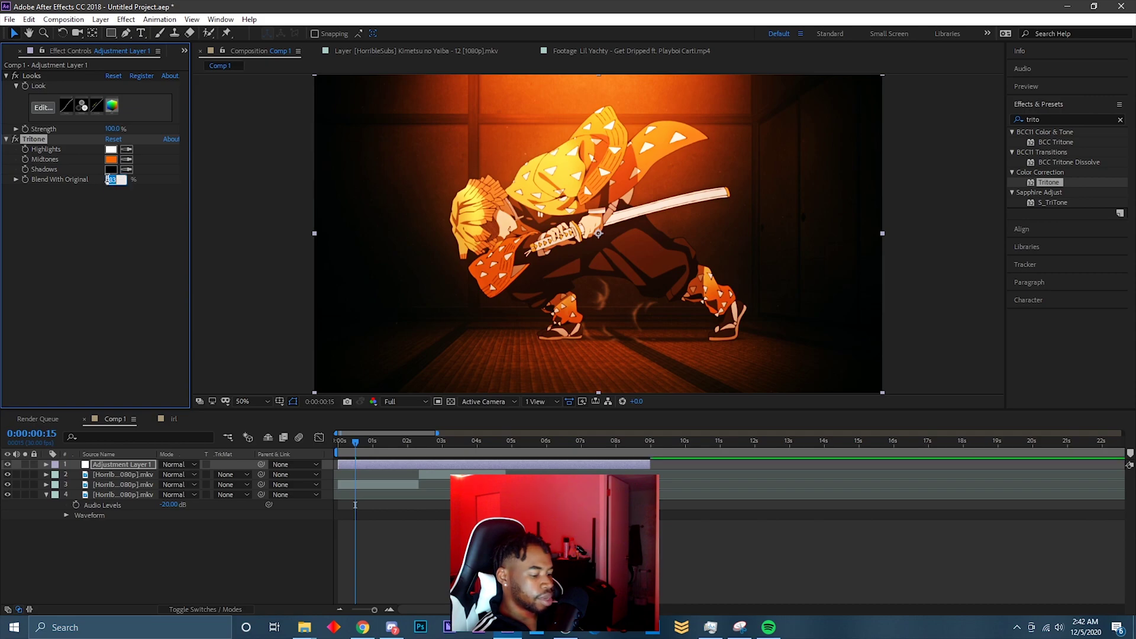
type("85")
left_click(81, 254)
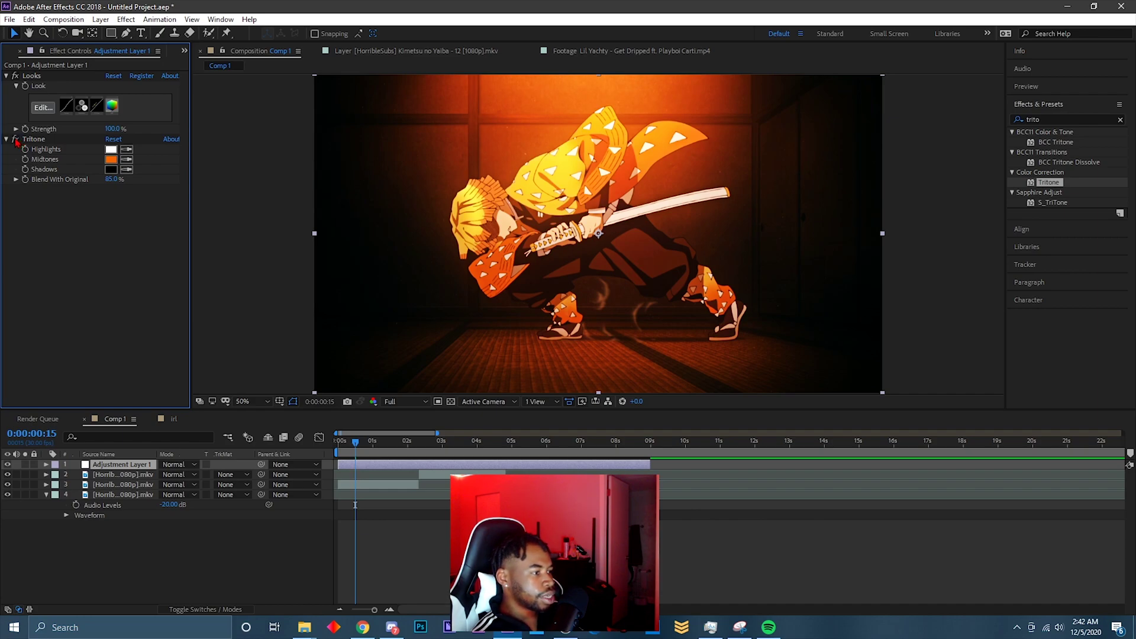
Step: Examine the character's face and hair up close to judge the Tritone effect
scroll(407, 223, "up", 4)
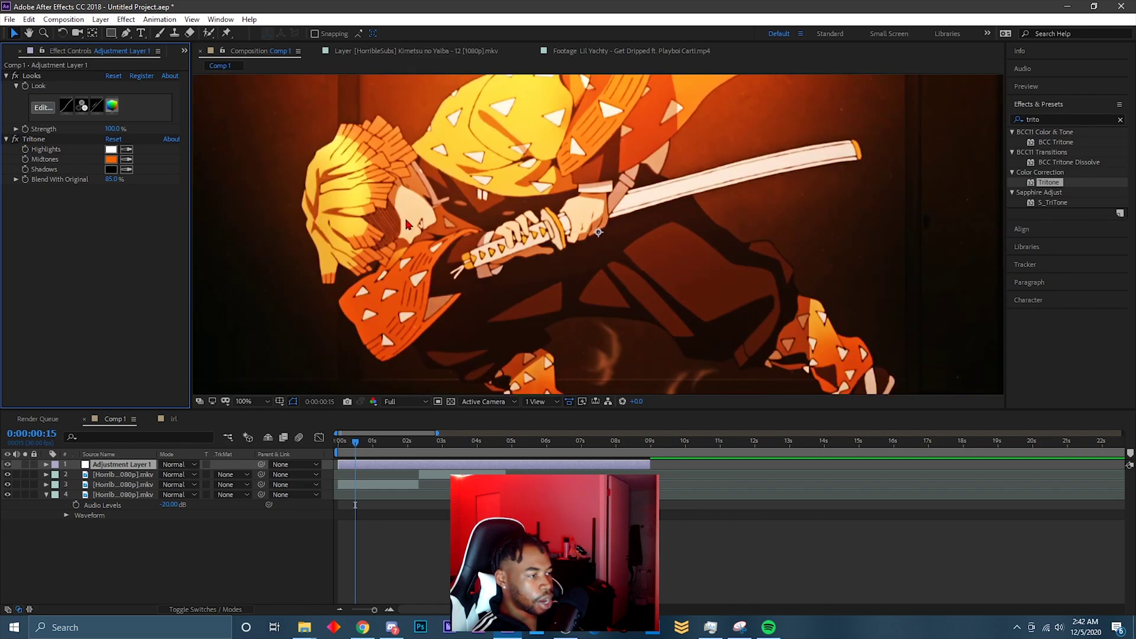
key("h")
left_click_drag(374, 204, 598, 225)
left_click_drag(426, 178, 501, 173)
key("v")
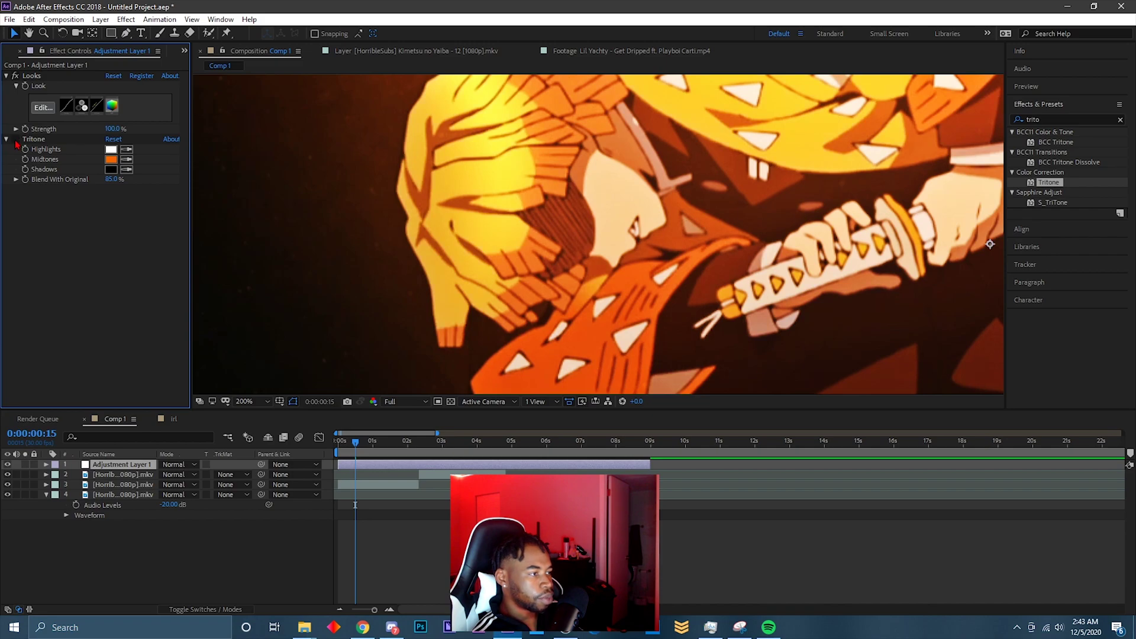
key("comma")
key("comma")
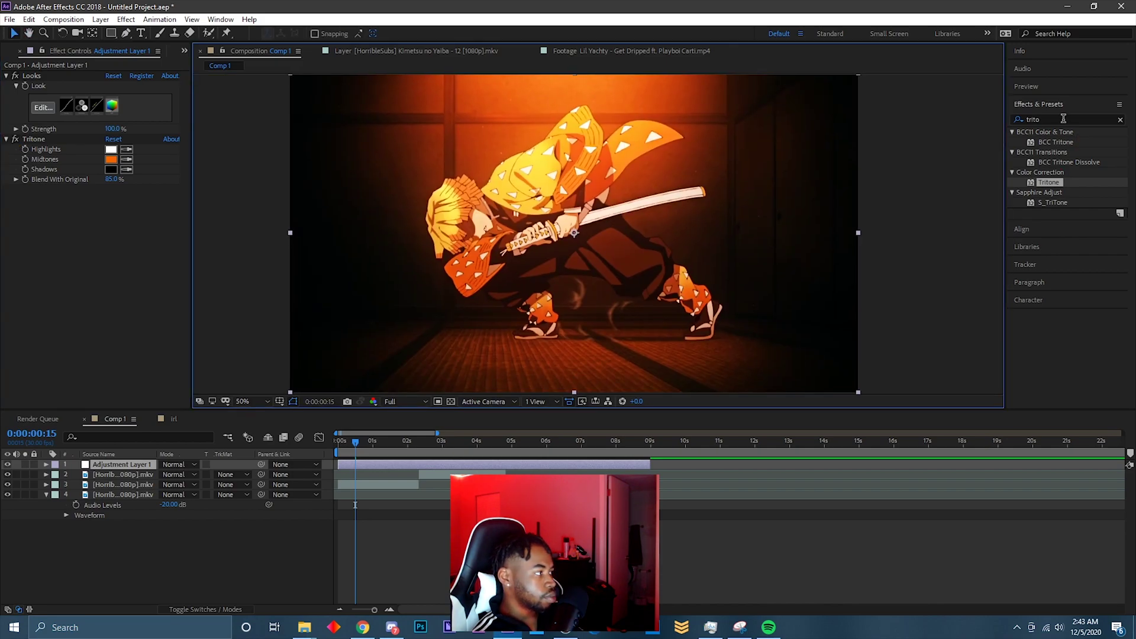
Step: Add the Blur & Sharpen Unsharp Mask effect to the adjustment layer
double_click(1064, 119)
type("un")
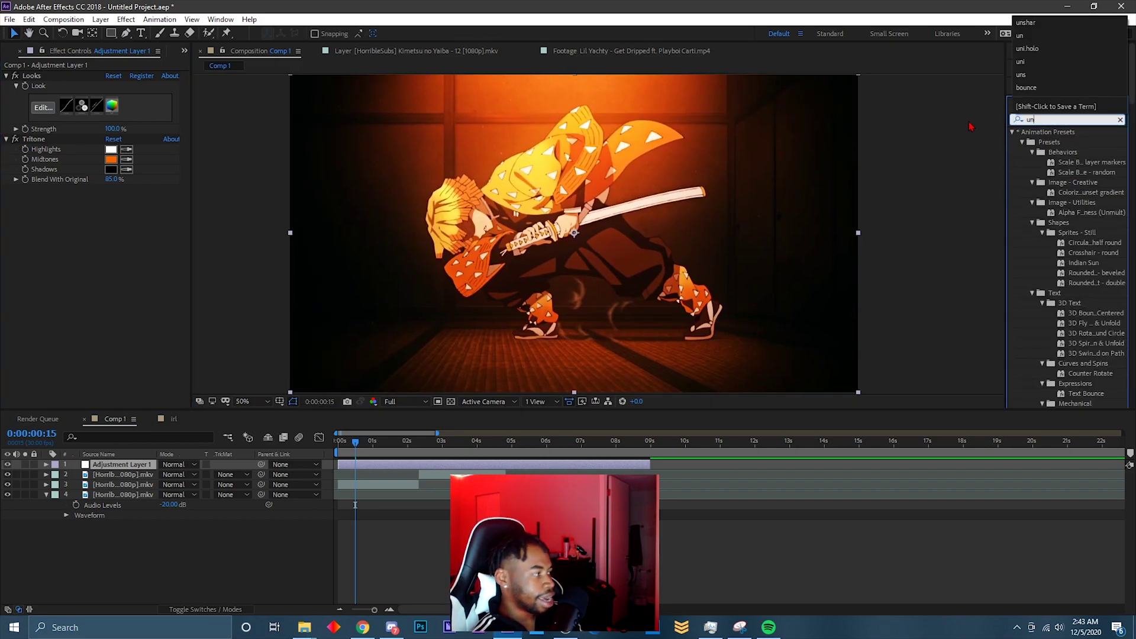
left_click(1026, 25)
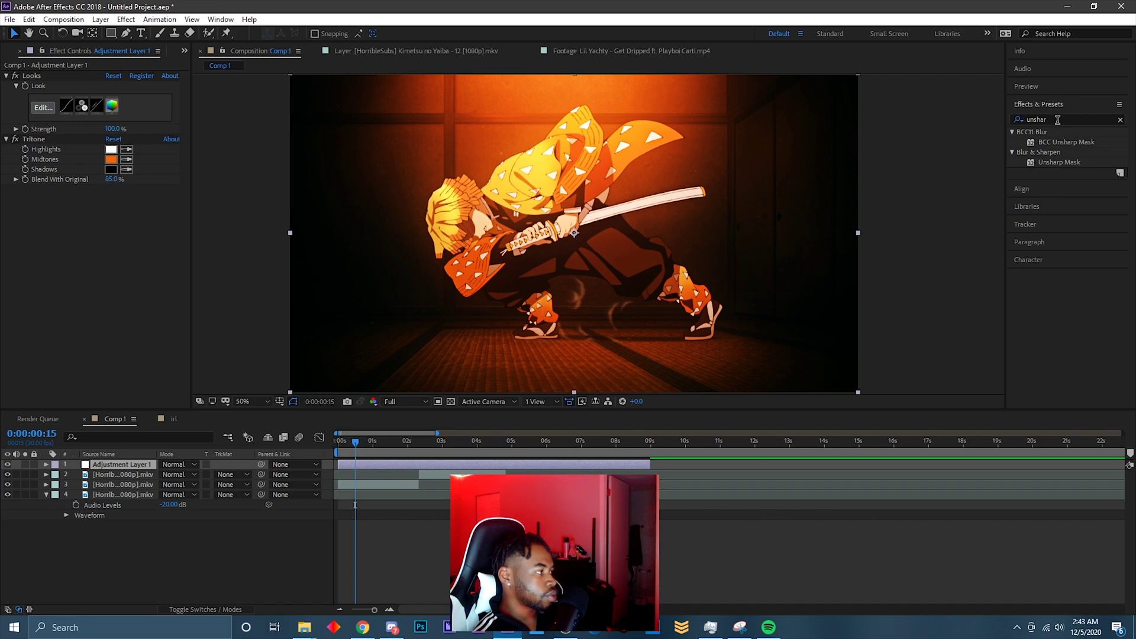
double_click(1058, 163)
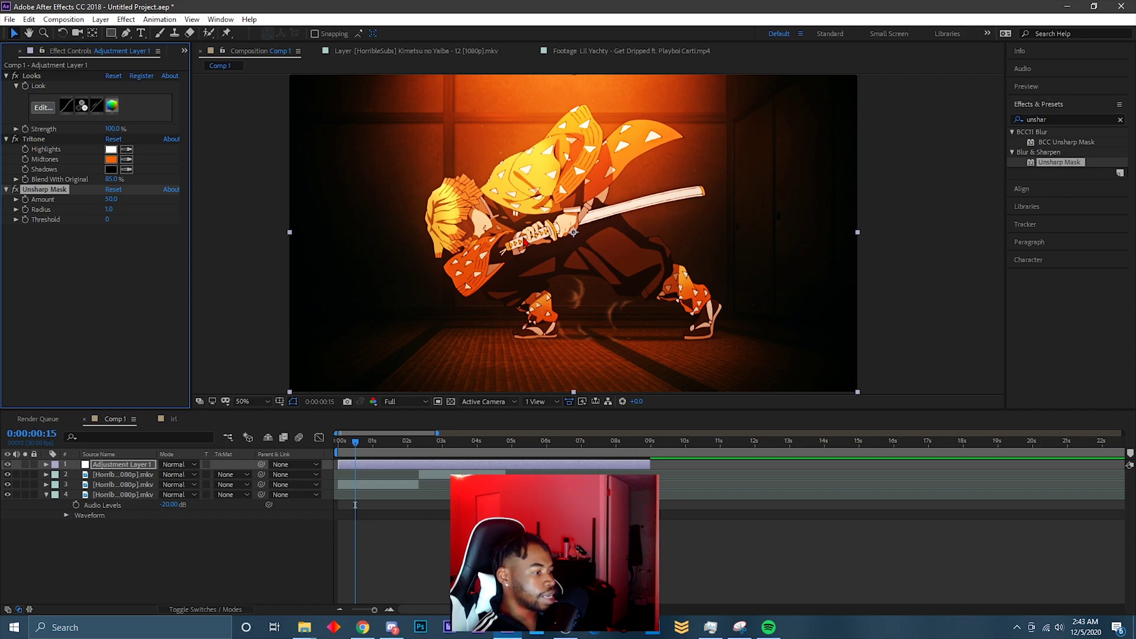
scroll(332, 328, "up", 2)
scroll(426, 253, "down", 2)
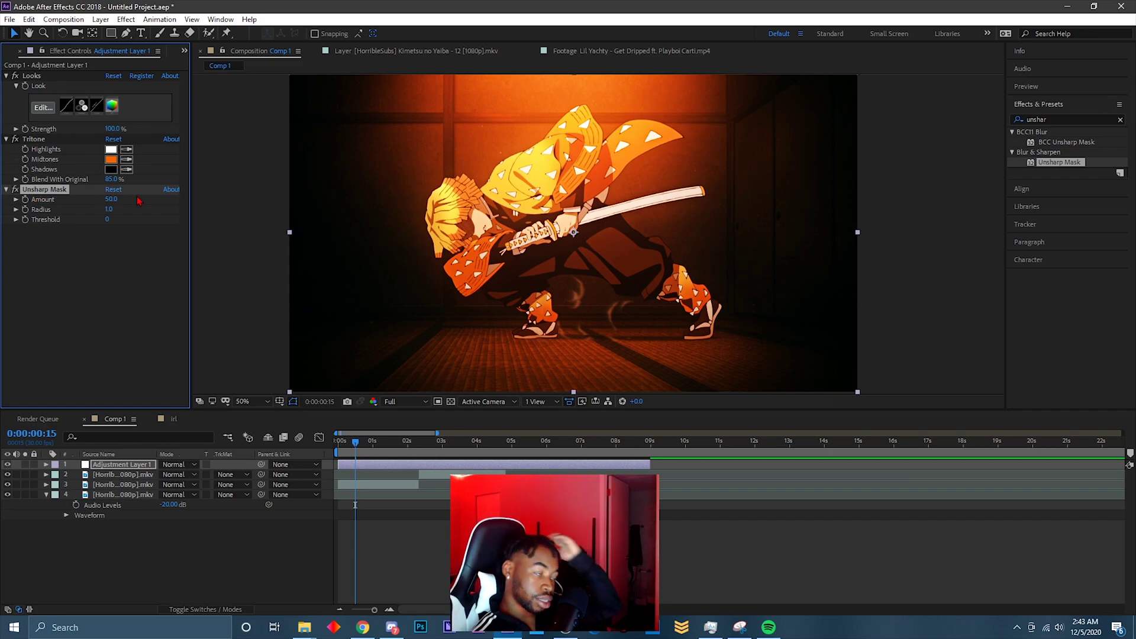
Step: Set the Unsharp Mask radius to 12 and its threshold to 7
left_click_drag(109, 209, 235, 219)
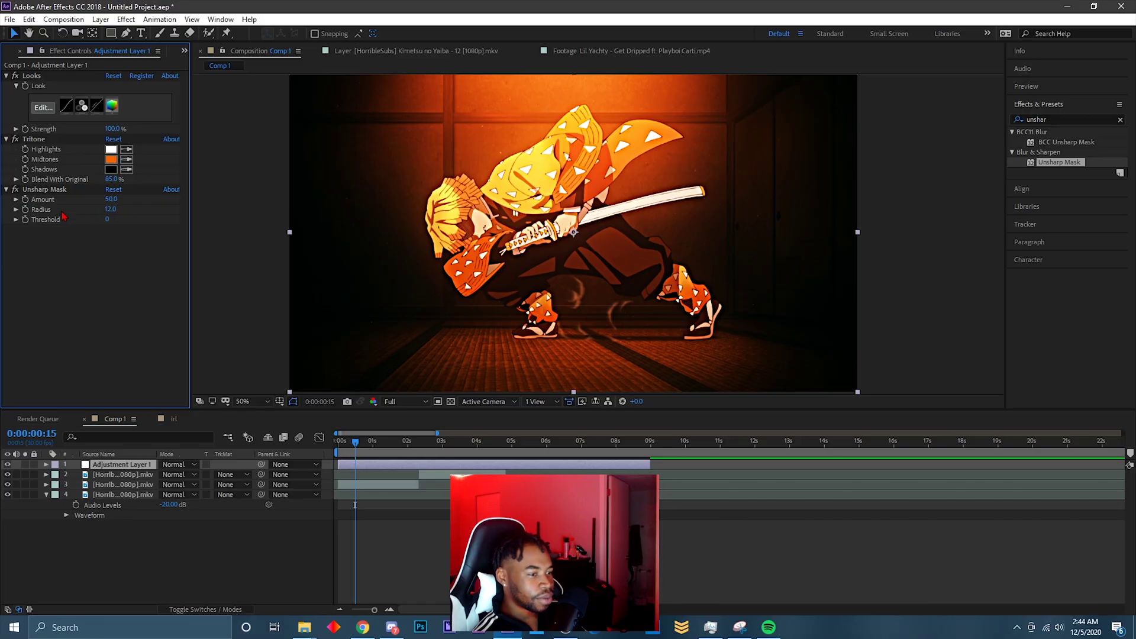
left_click(106, 219)
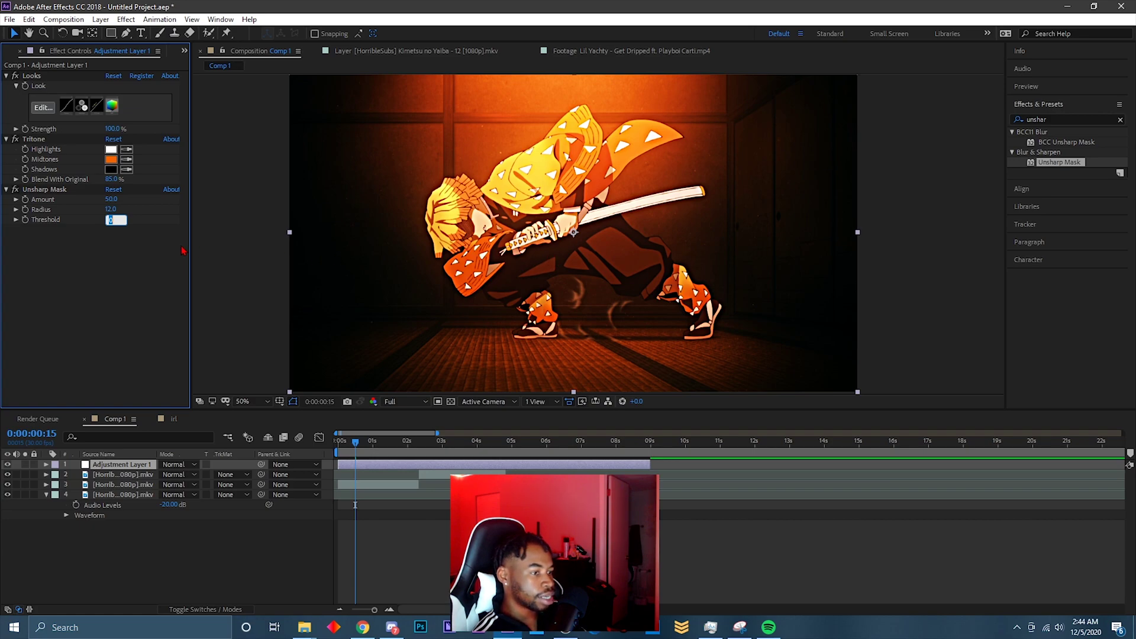
type("7")
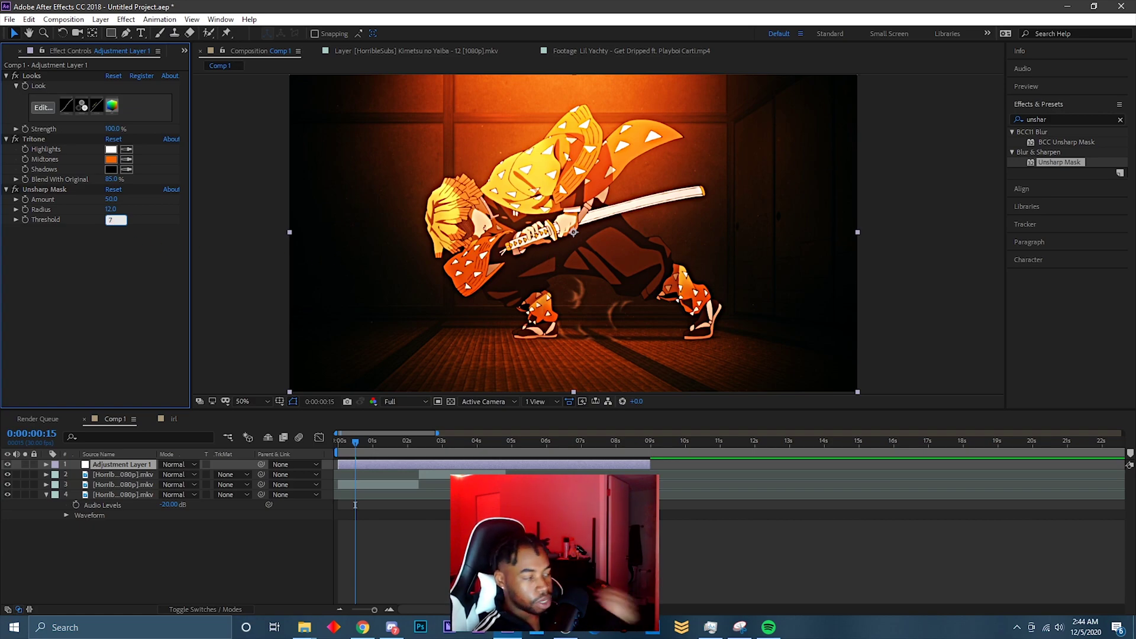
left_click(37, 273)
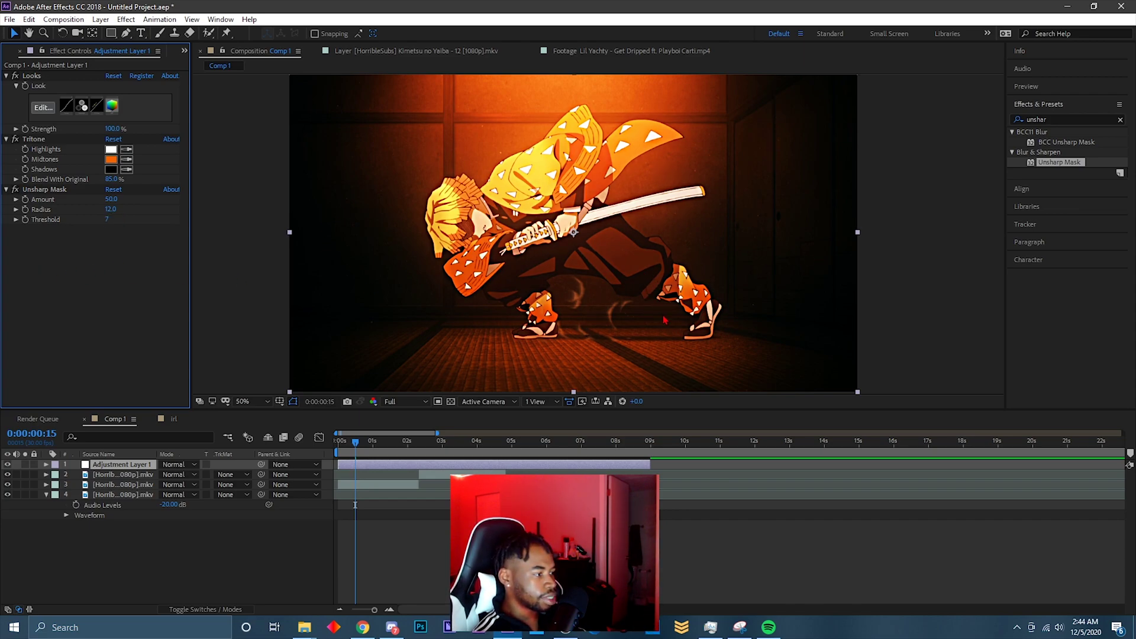
Step: Add the Blur & Sharpen Sharpen effect to the adjustment layer and set its Sharpen Amount to 25
left_click(1063, 117)
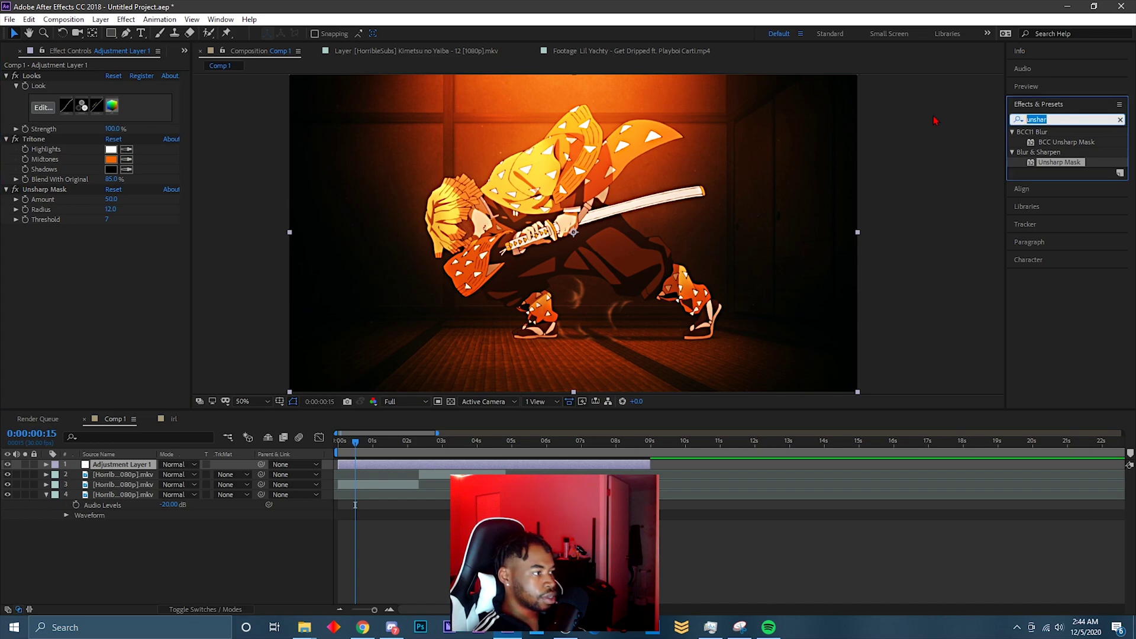
type("sha")
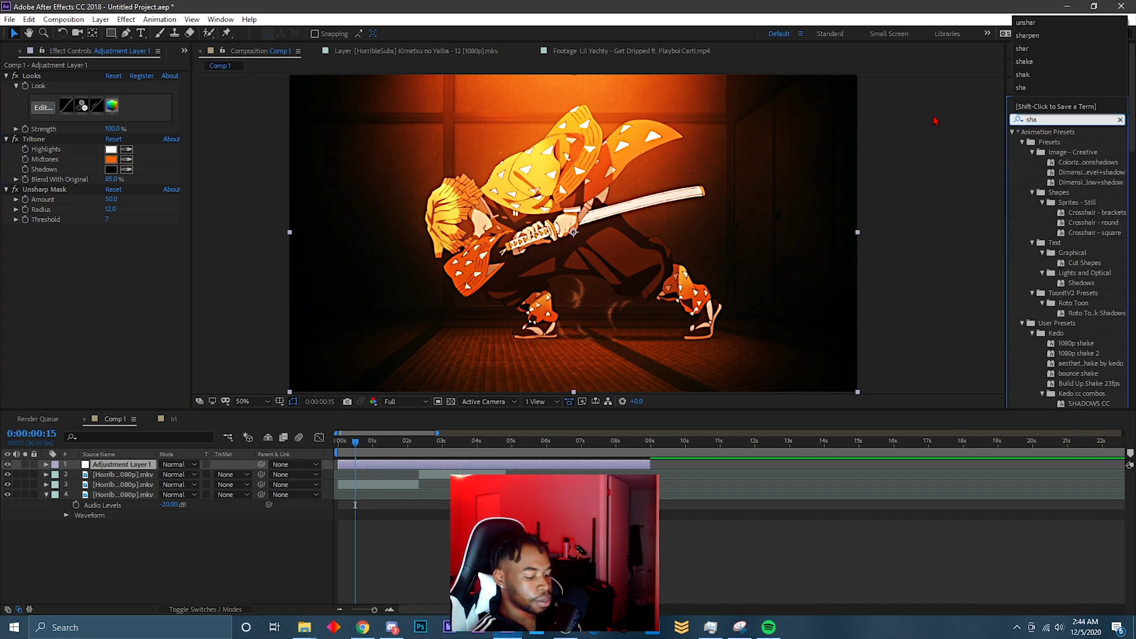
type("rpen")
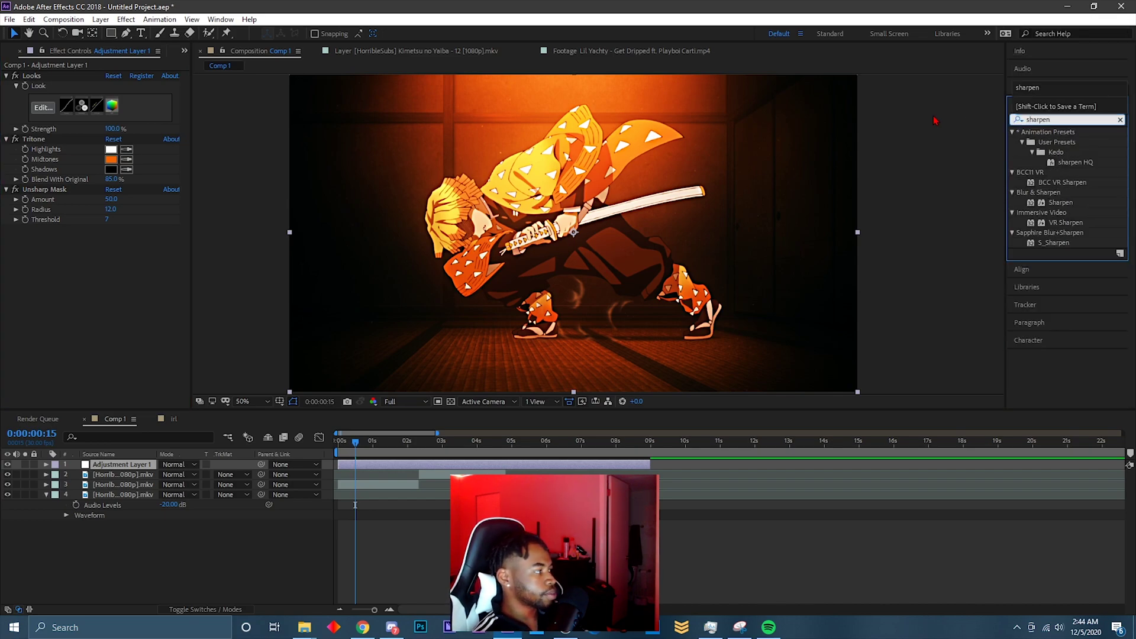
double_click(1080, 204)
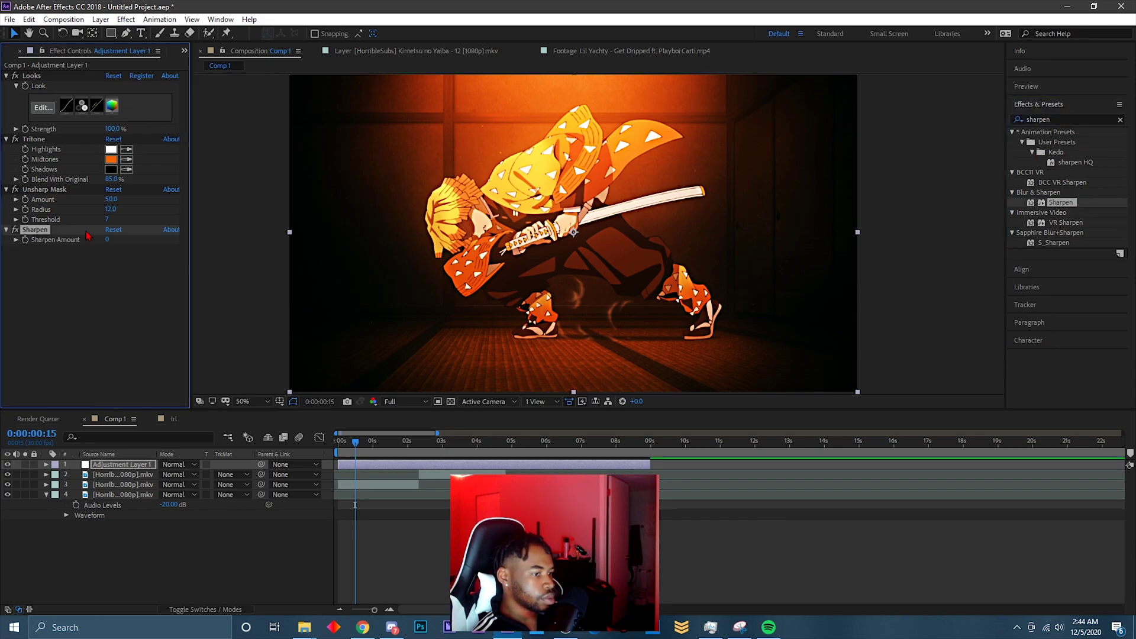
left_click(107, 240)
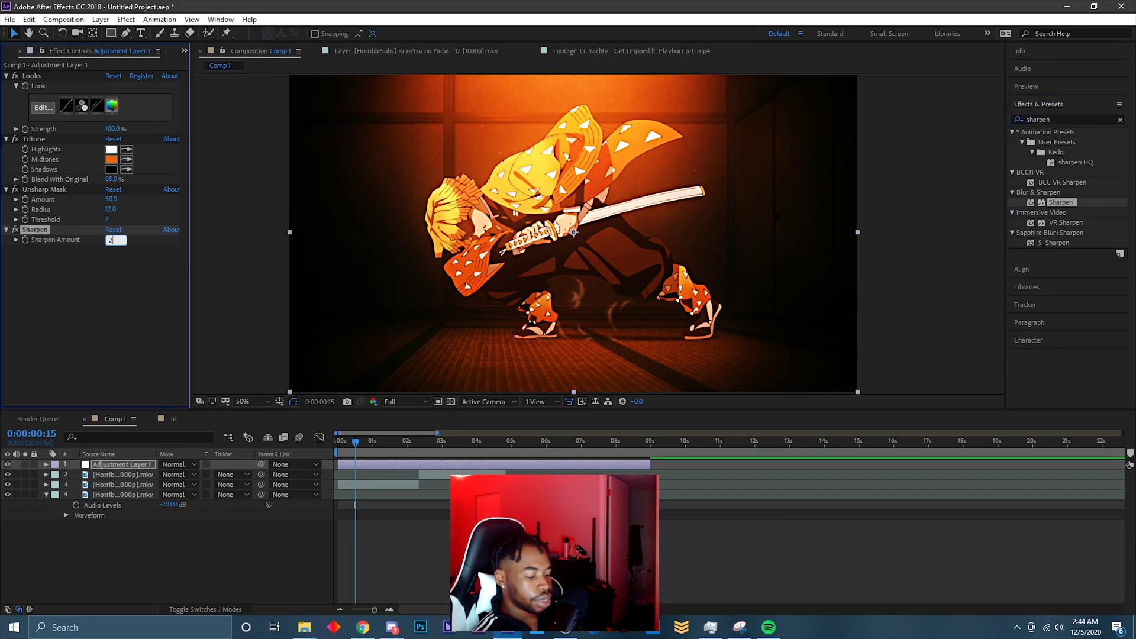
left_click(112, 291)
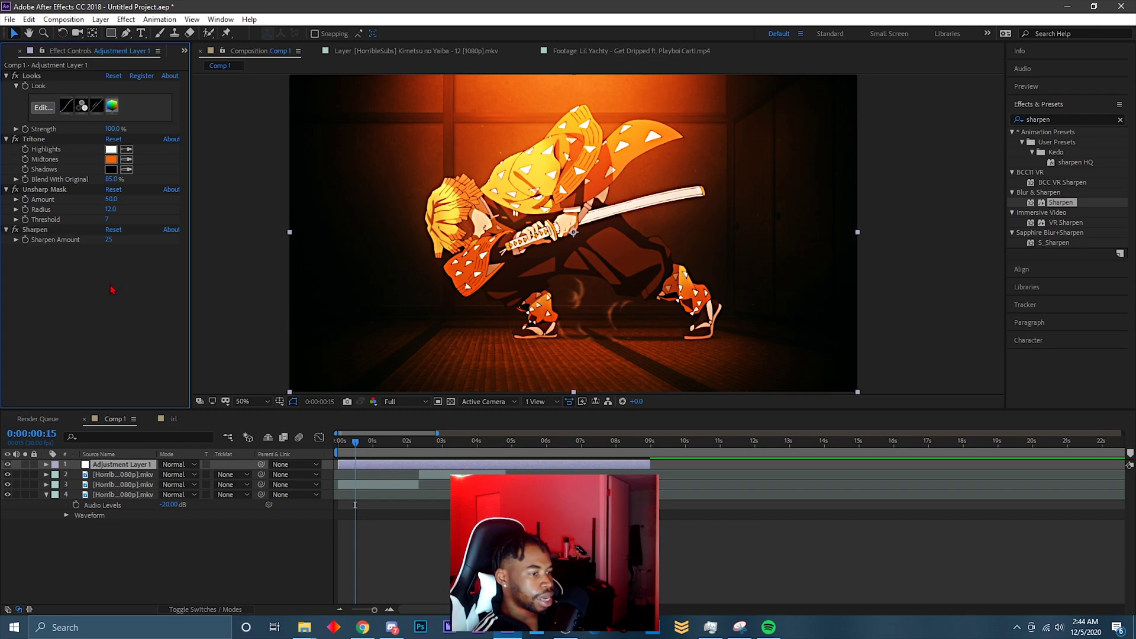
Step: Try a Sharpen Amount of 12 on the adjustment layer and undo the change
left_click(107, 241)
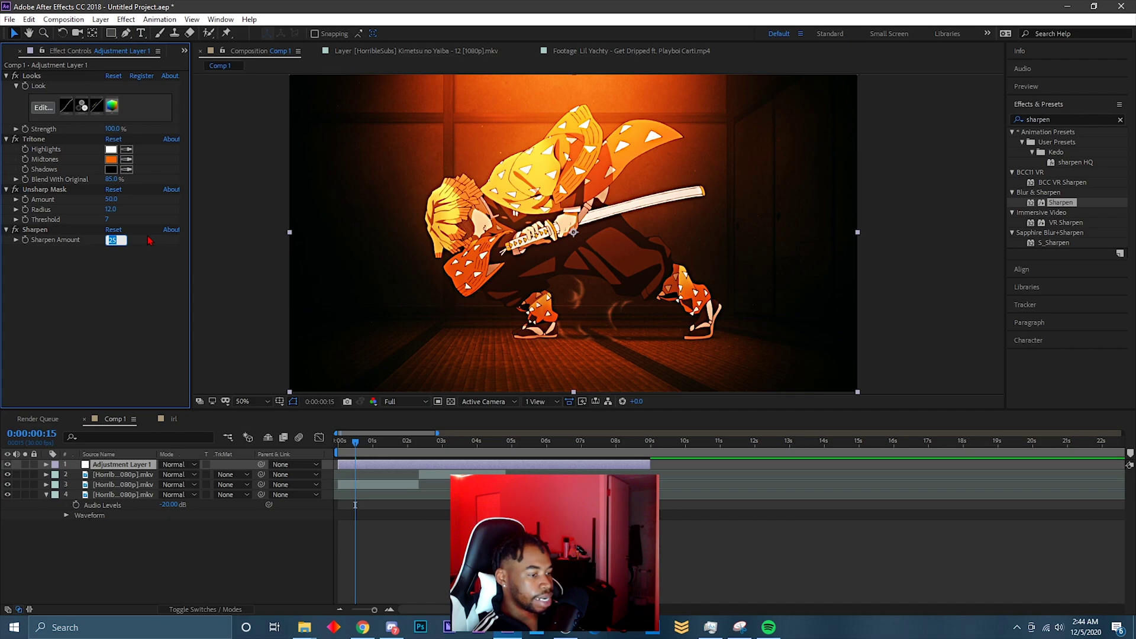
type("15")
key("BackSpace")
type("2")
key("Return")
key("ctrl+z")
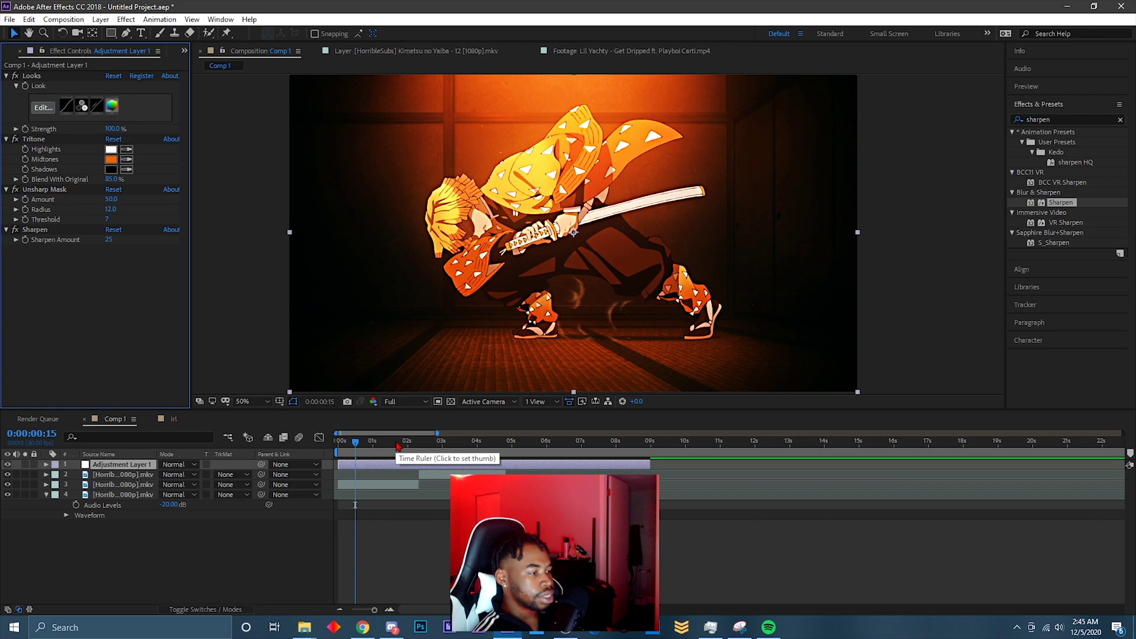
Step: Preview the graded footage from the first clip into the close-up of the second clip
left_click(361, 443)
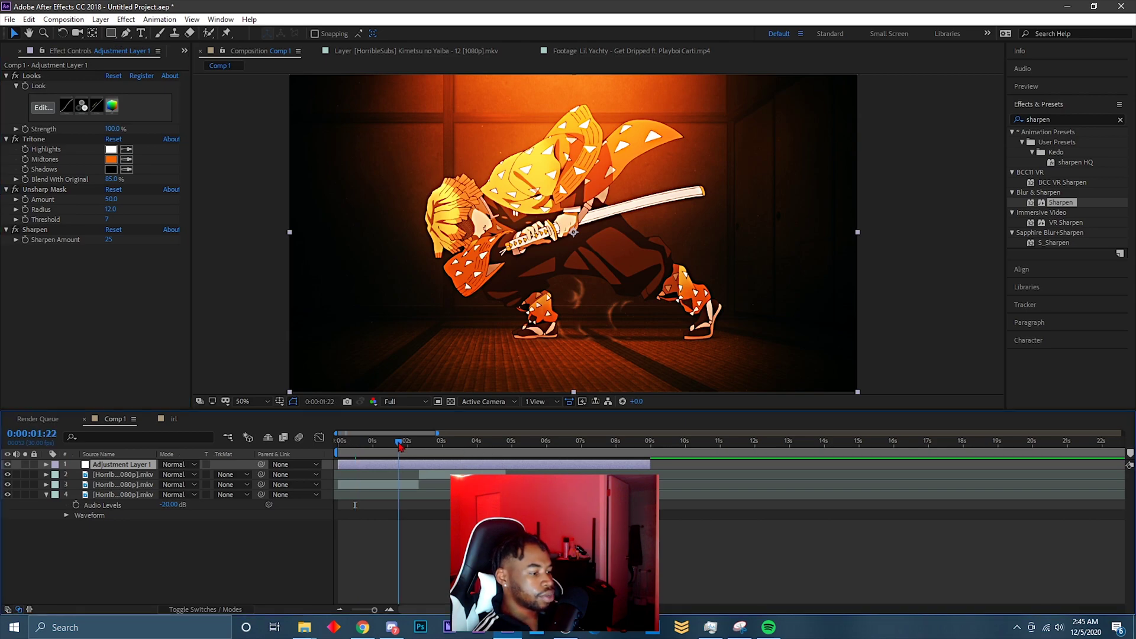
key("space")
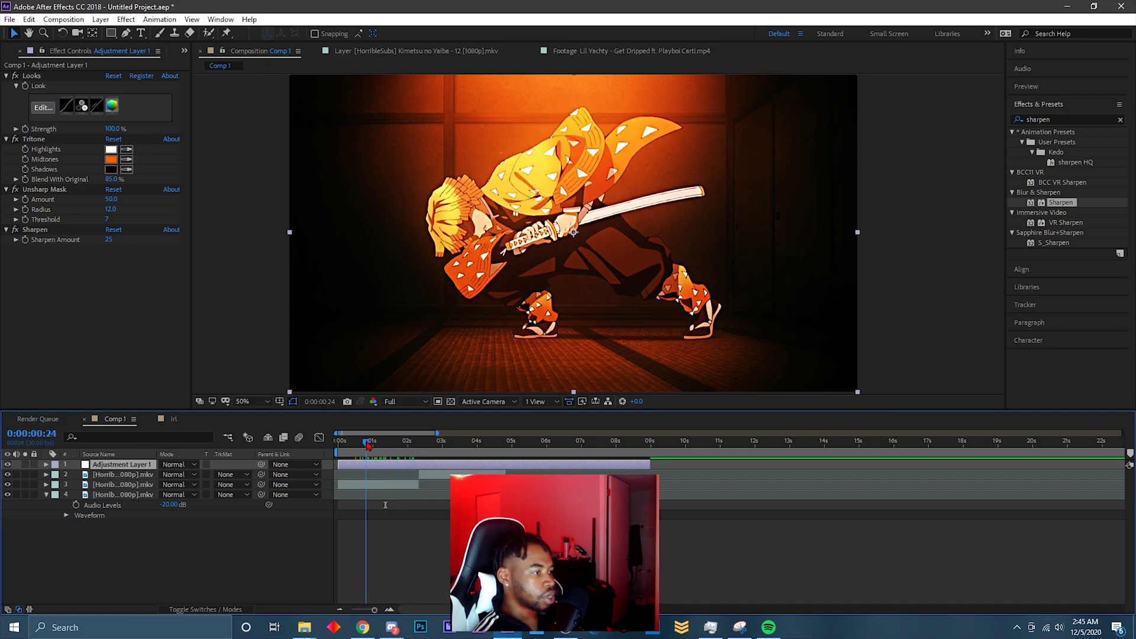
left_click(398, 443)
left_click_drag(400, 442, 460, 443)
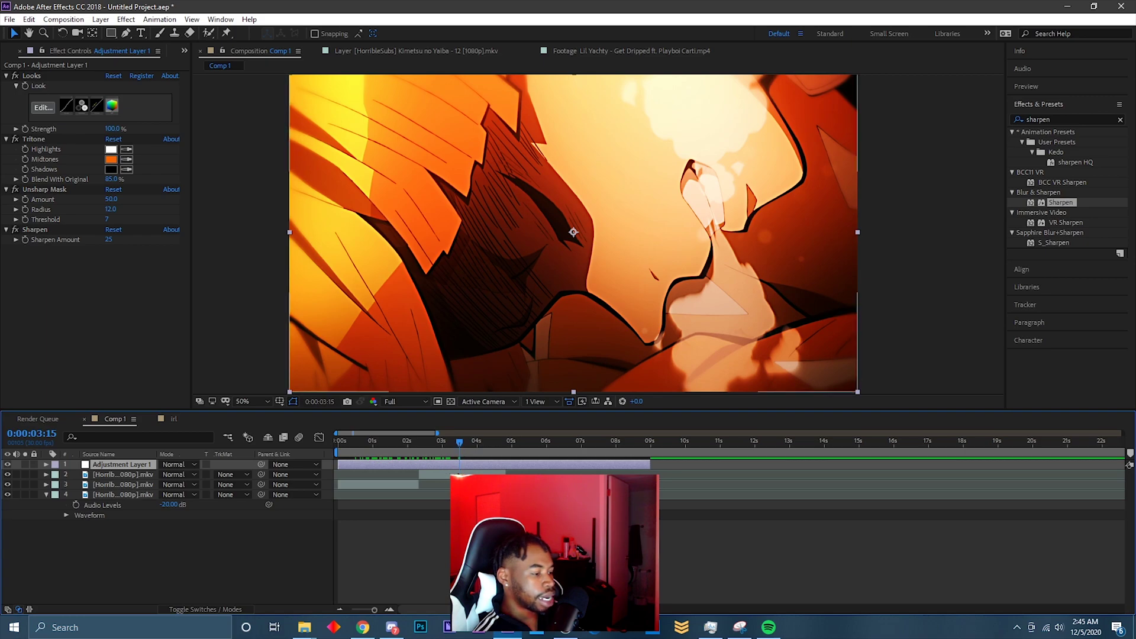
Step: Split the adjustment layer at the clip cuts at 0:00:02:10 and 0:00:04:25 so each clip has its own grade
left_click(446, 474)
left_click(435, 482)
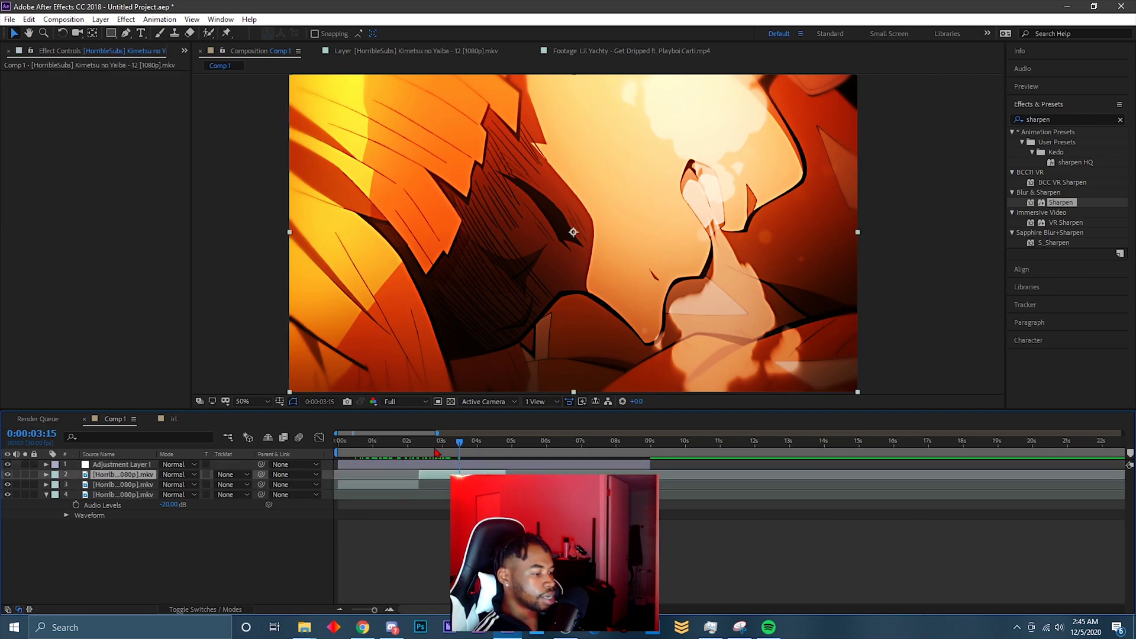
left_click(419, 444)
left_click(426, 468)
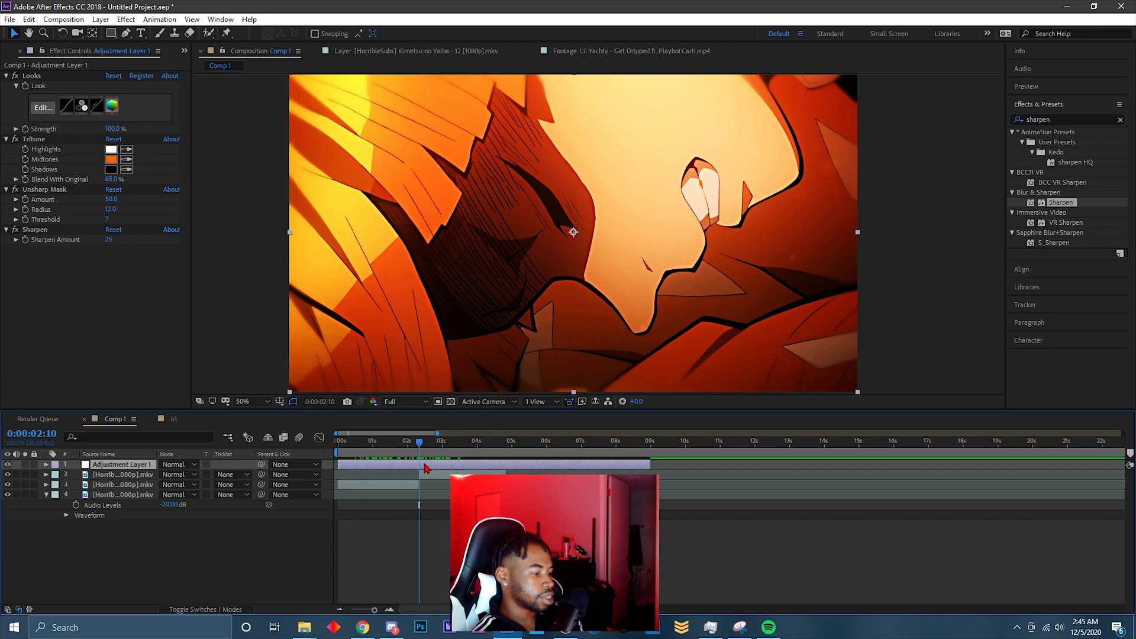
key("ctrl+shift+d")
left_click_drag(479, 451, 509, 447)
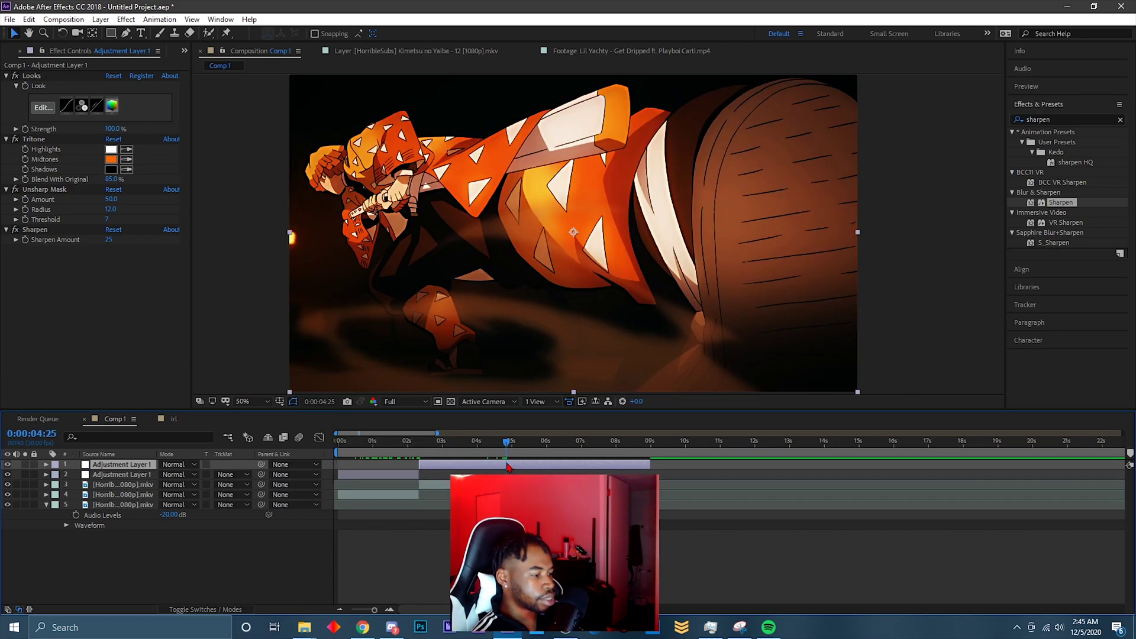
key("ctrl+shift+d")
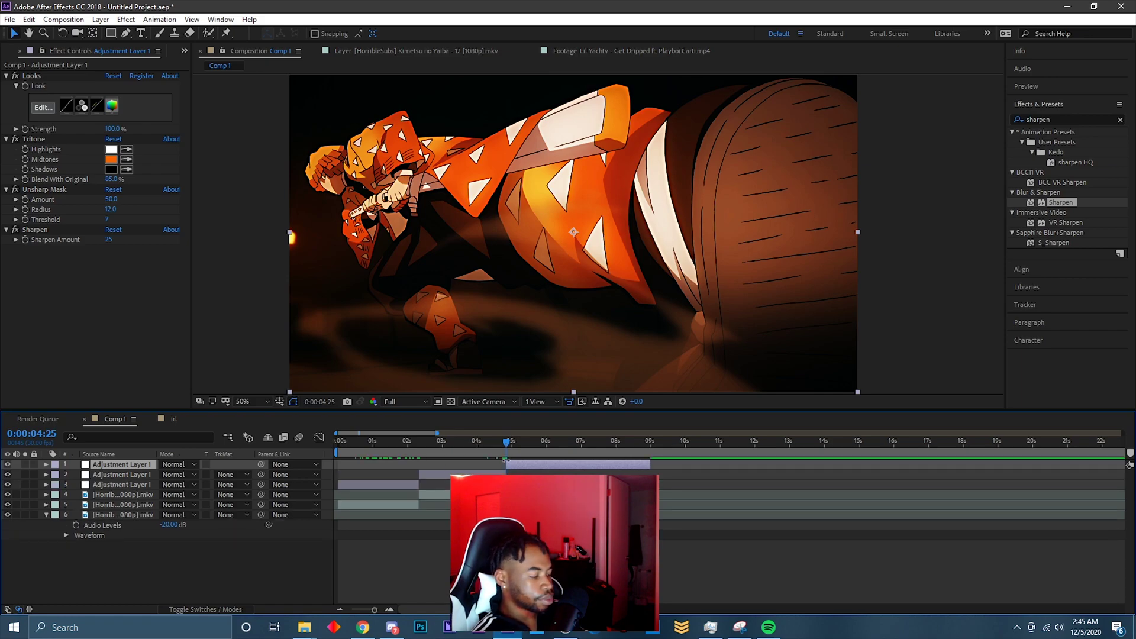
Step: Try the Color Correction Exposure effect at 0.53 directly on the close-up clip's footage layer and delete it
left_click_drag(507, 448, 471, 448)
left_click(471, 473)
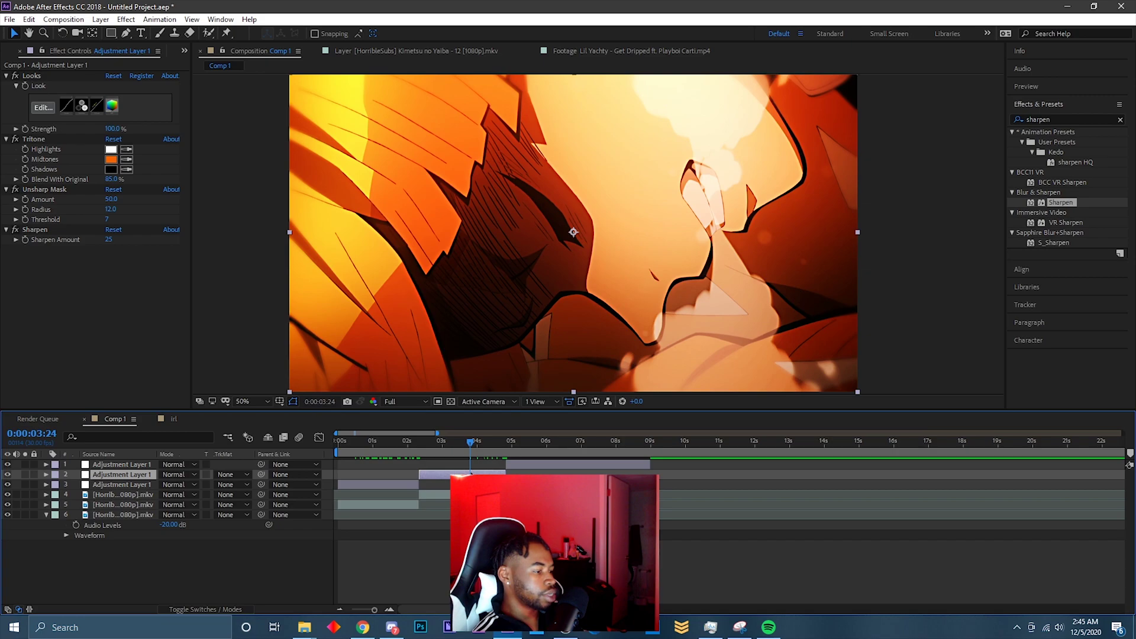
left_click(472, 494)
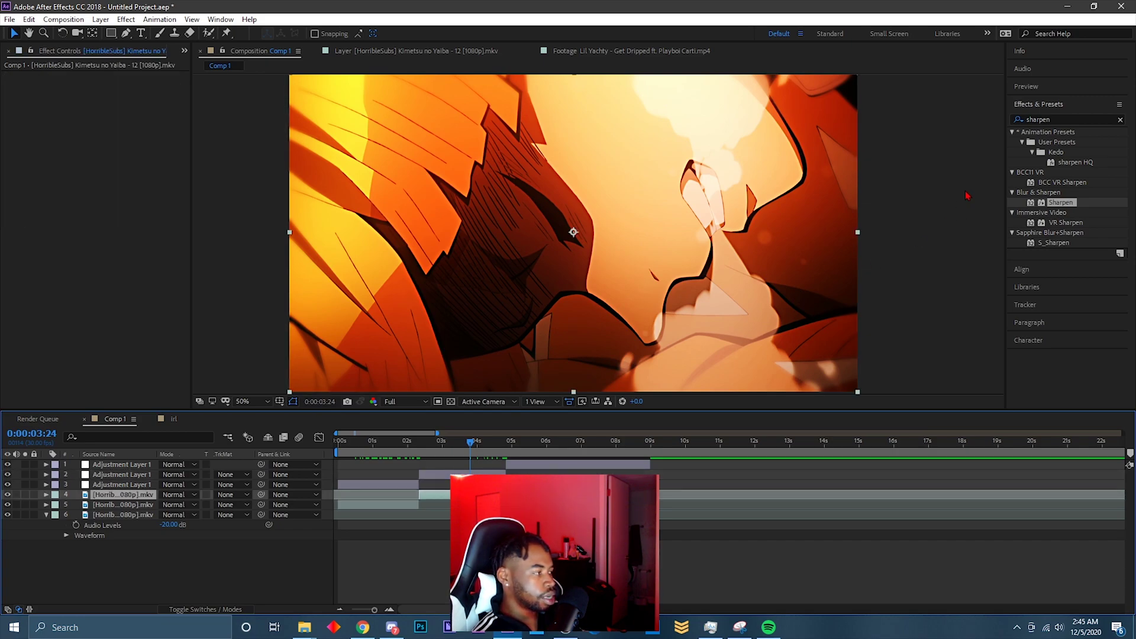
left_click(1065, 120)
type("w")
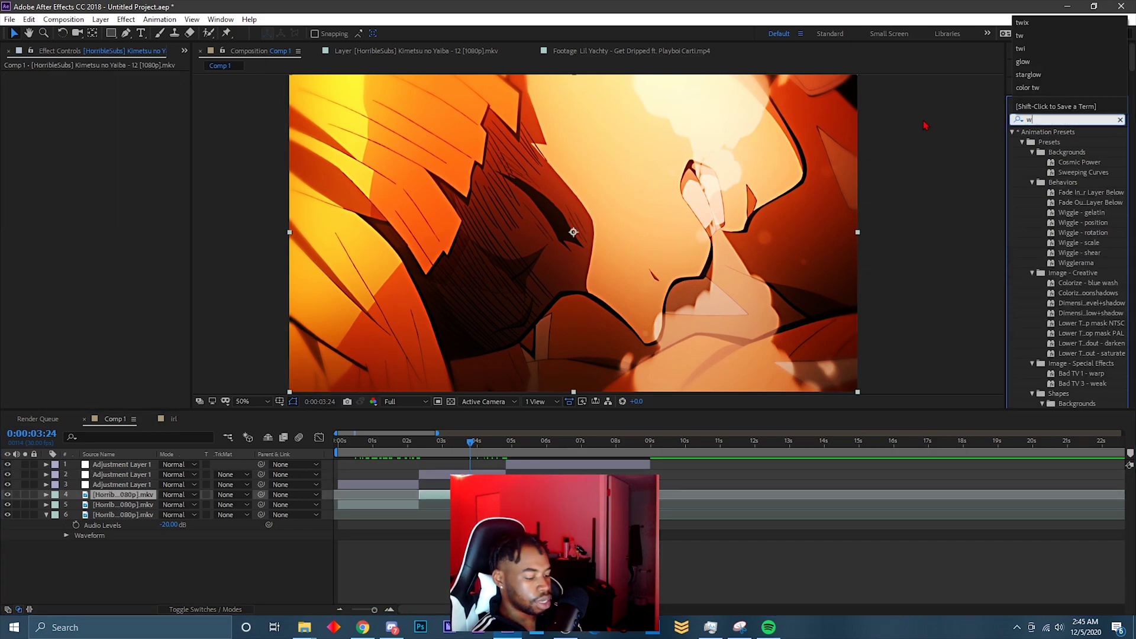
key("BackSpace")
type("expos")
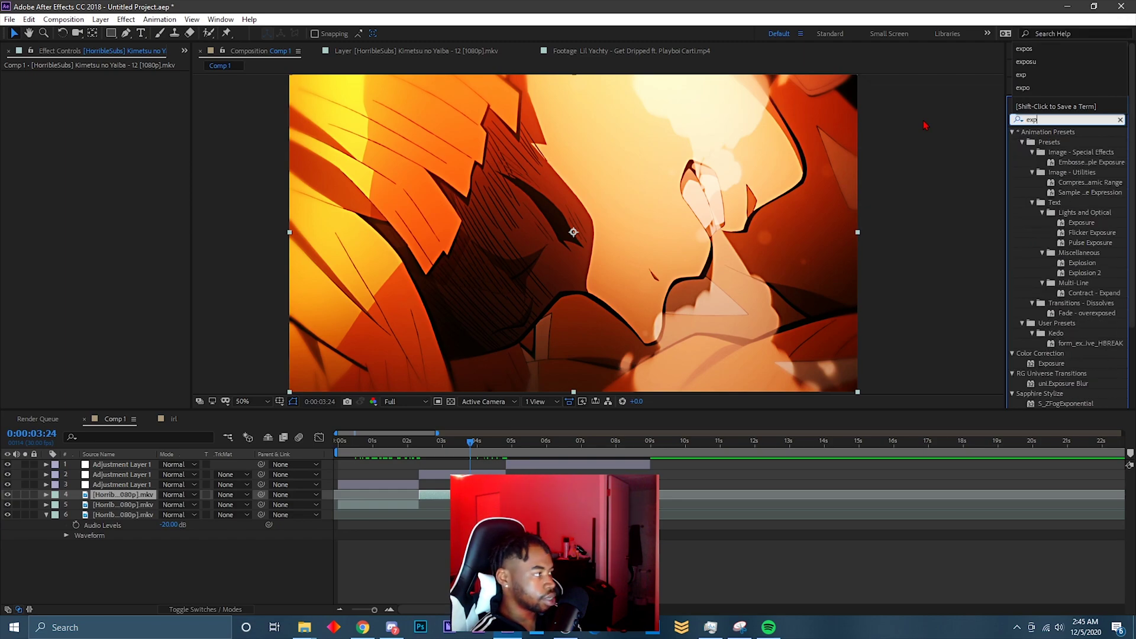
double_click(1050, 252)
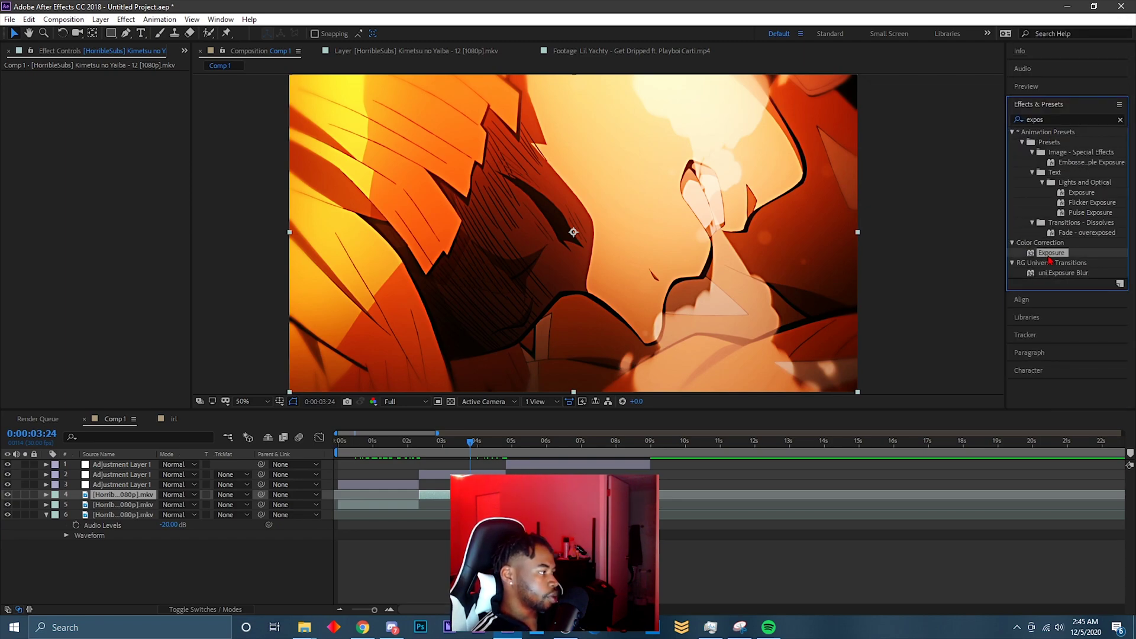
left_click_drag(110, 105, 139, 109)
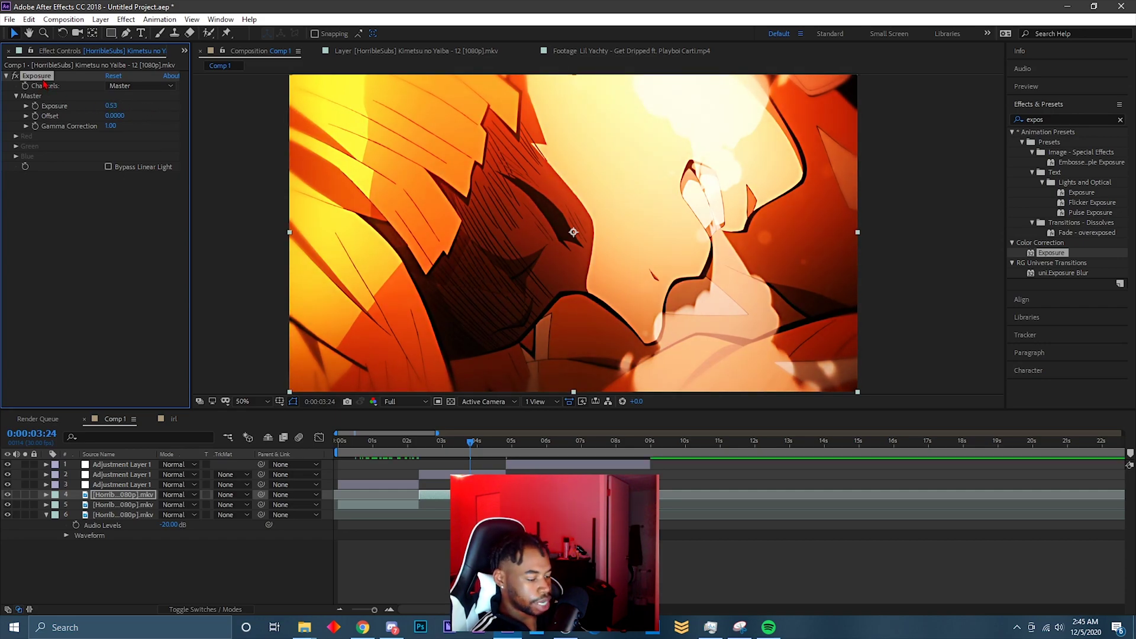
key("Delete")
Step: Add the Exposure effect below Sharpen on the close-up's adjustment layer and set its exposure to 0.47
left_click(447, 476)
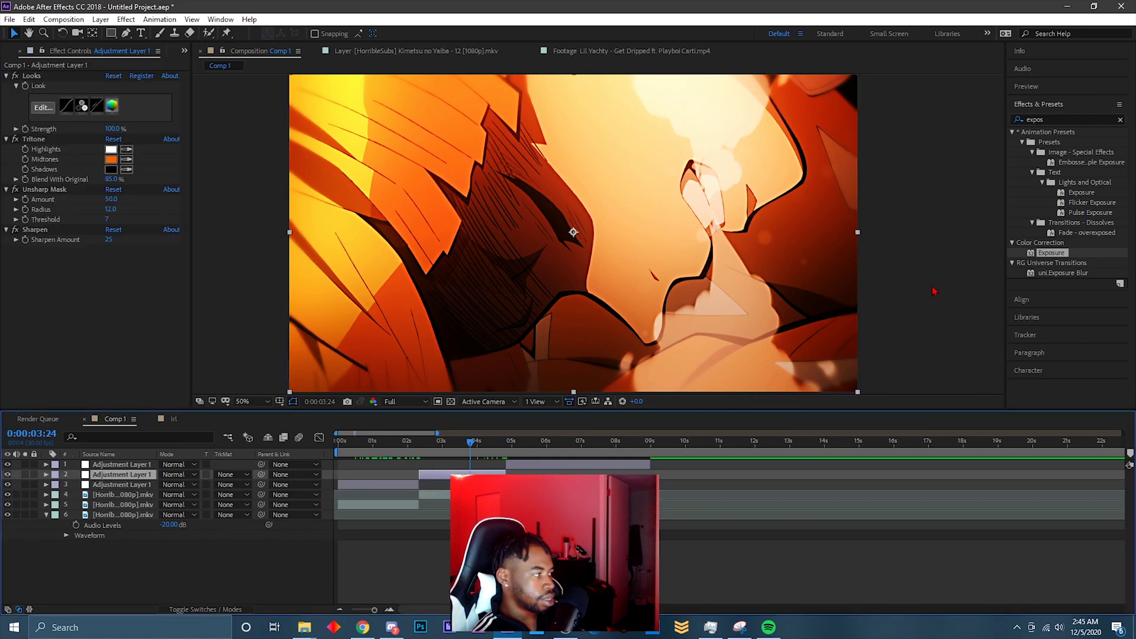
left_click_drag(1052, 253, 145, 285)
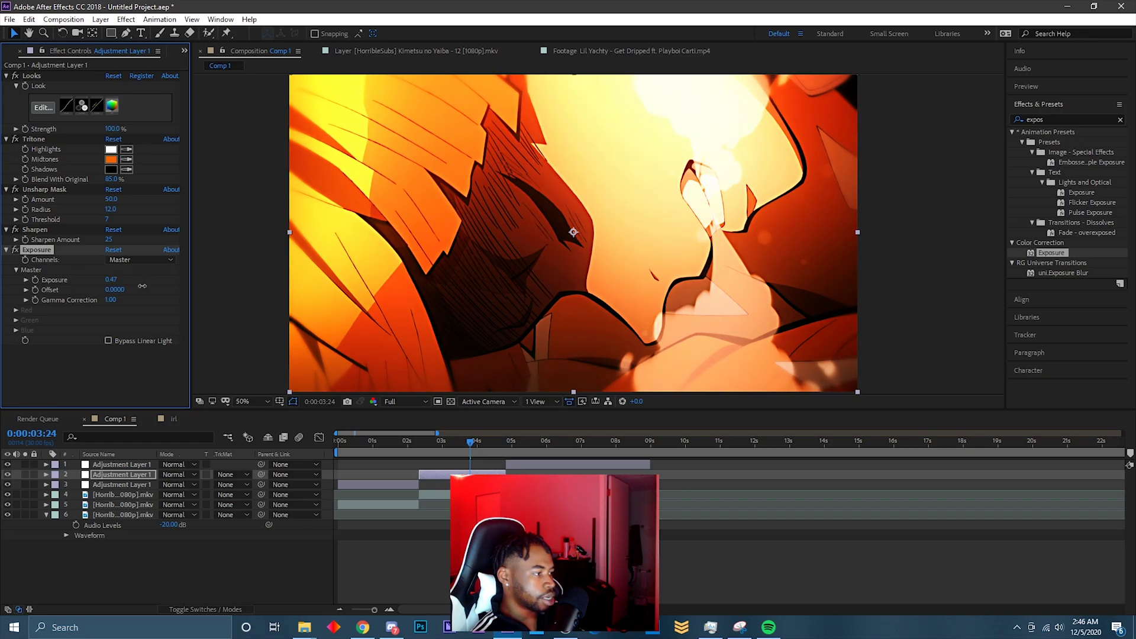
Step: Play back the cut into the close-up and compare the shot with the Exposure effect off and on
left_click(405, 453)
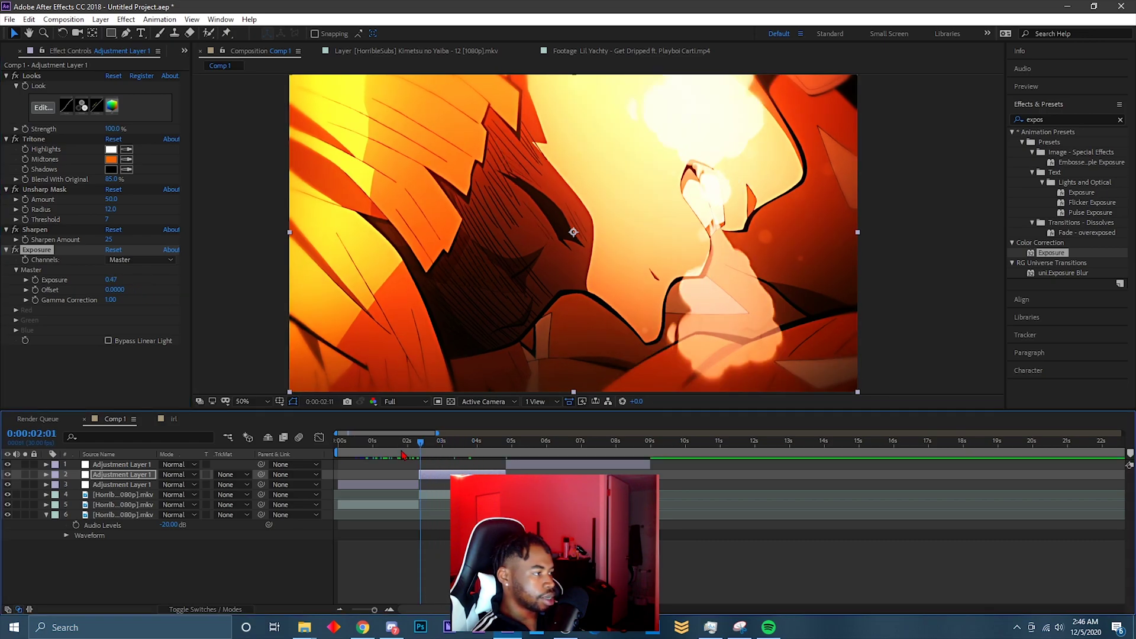
left_click_drag(406, 454, 390, 453)
key("space")
left_click(15, 250)
left_click(16, 249)
left_click(15, 250)
left_click(15, 250)
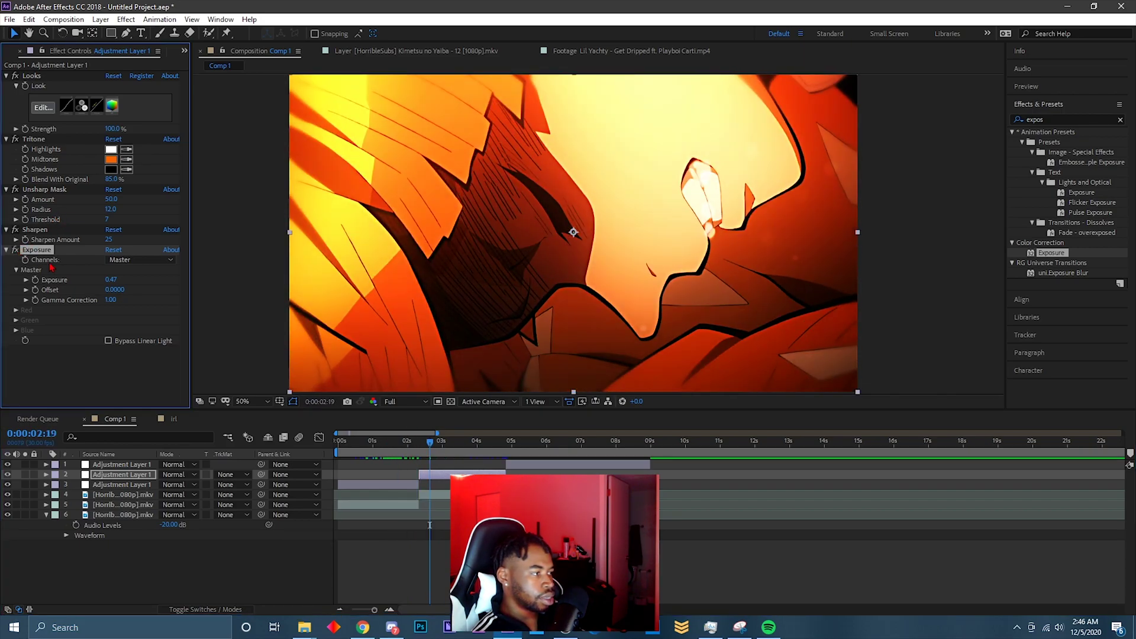
left_click_drag(434, 450, 406, 452)
key("space")
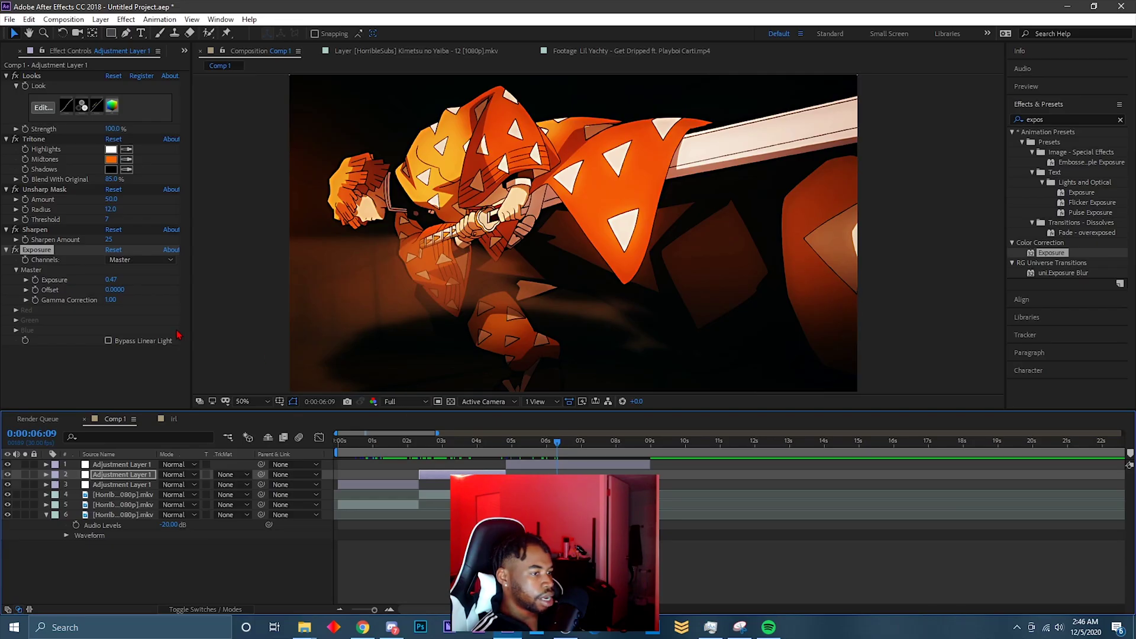
Step: Copy the Exposure effect to the last clip's adjustment layer and raise its exposure to 0.75
left_click(37, 256)
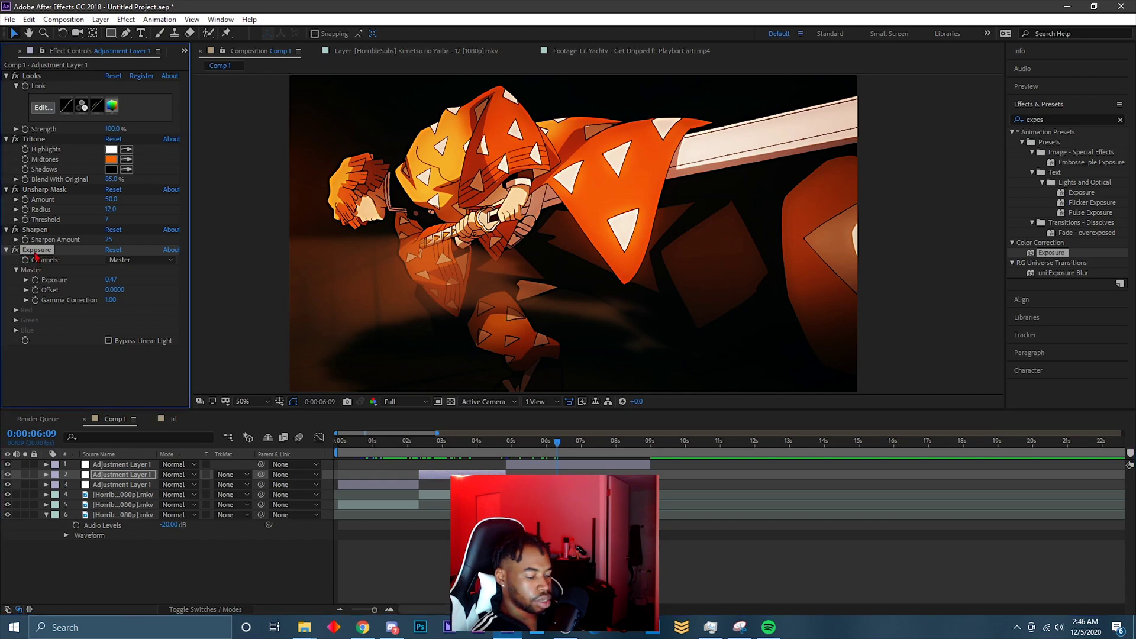
left_click(568, 466)
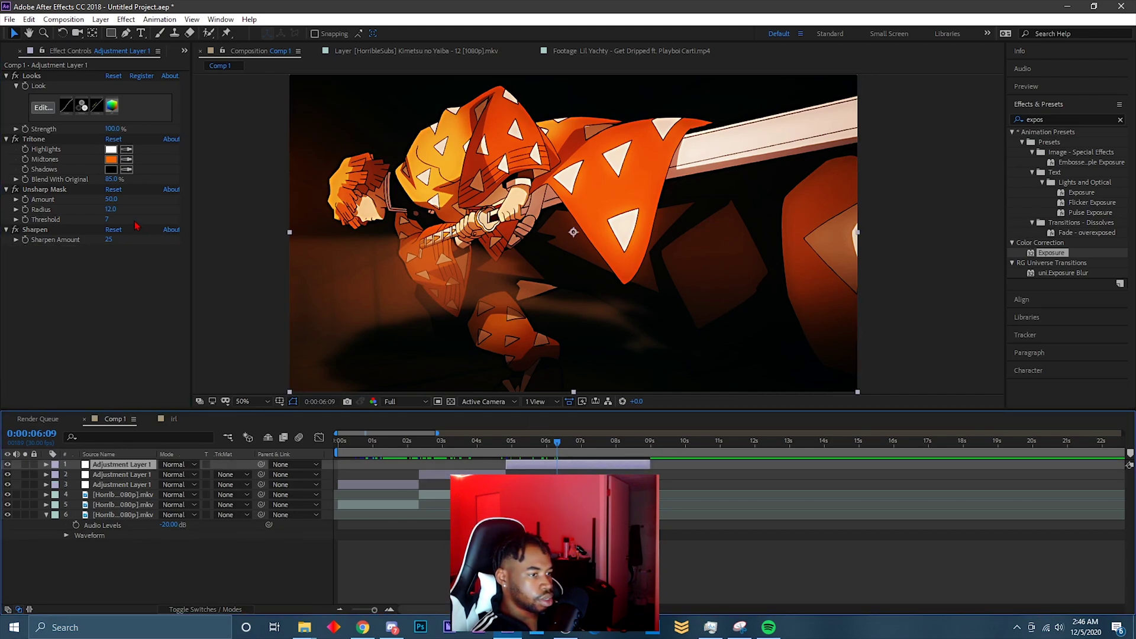
key("ctrl+v")
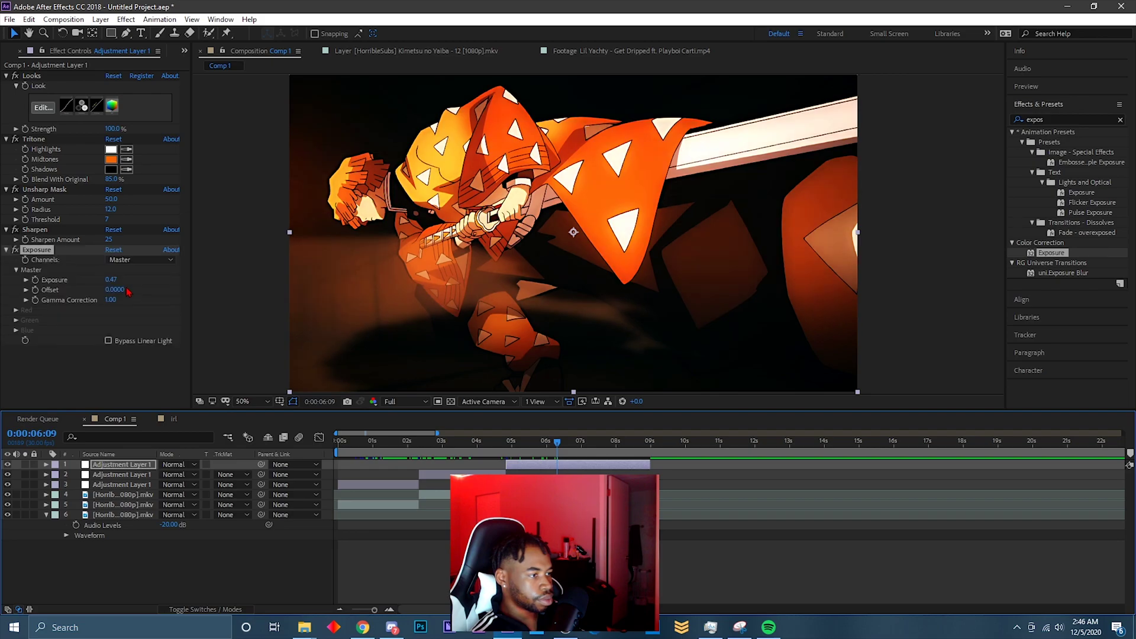
left_click_drag(106, 280, 121, 281)
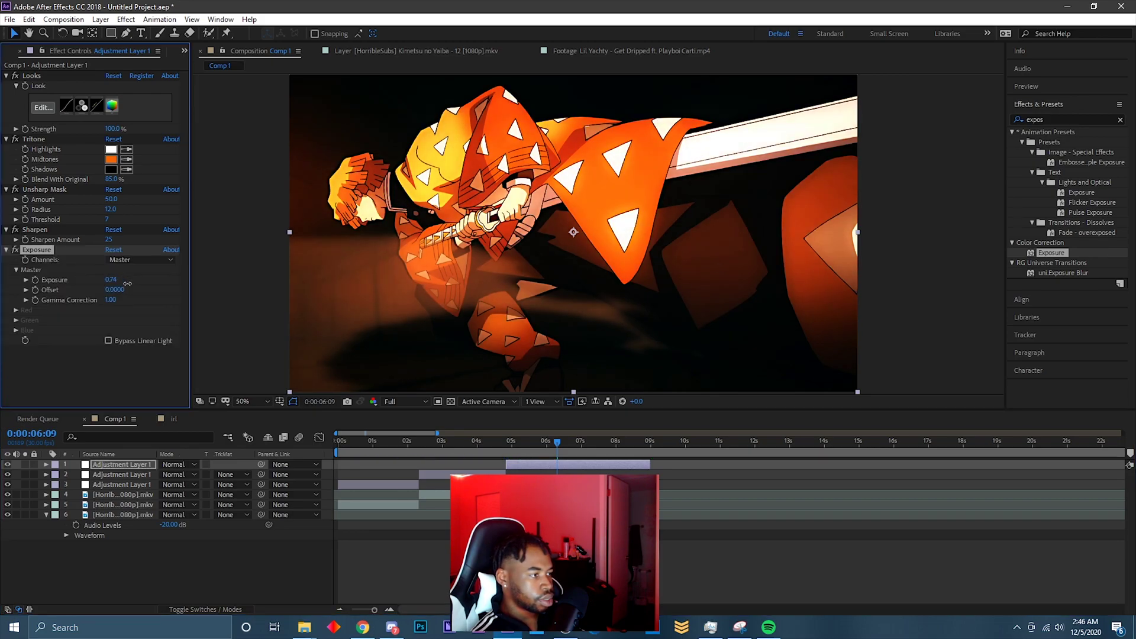
Step: Add the Color Correction Leave Color effect to the first clip's footage layer
left_click_drag(557, 443, 397, 440)
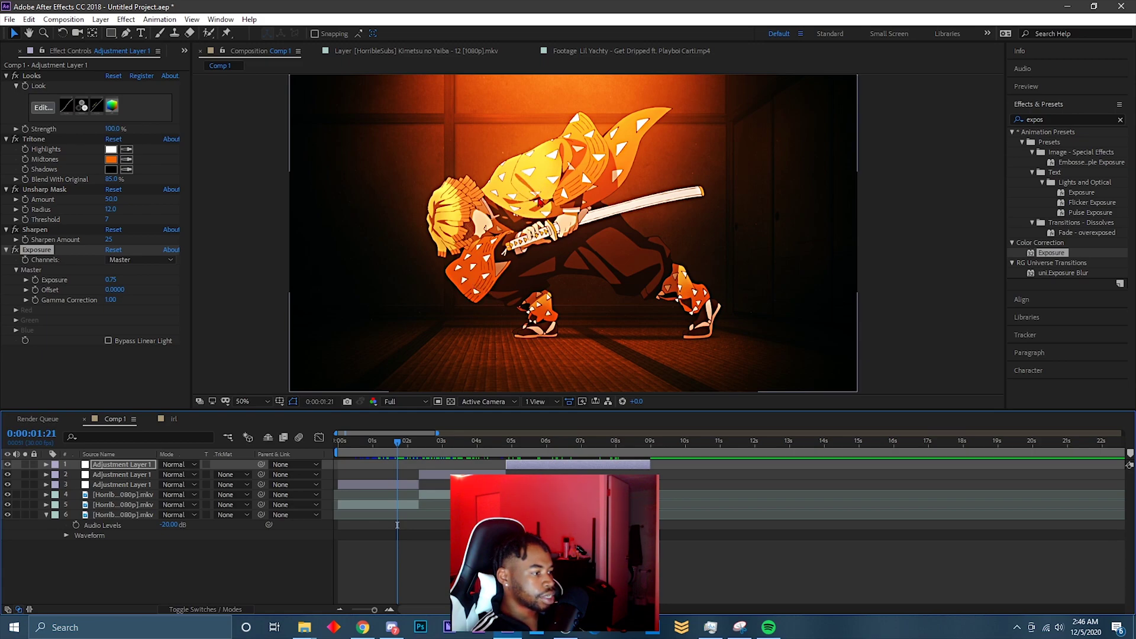
left_click(406, 507)
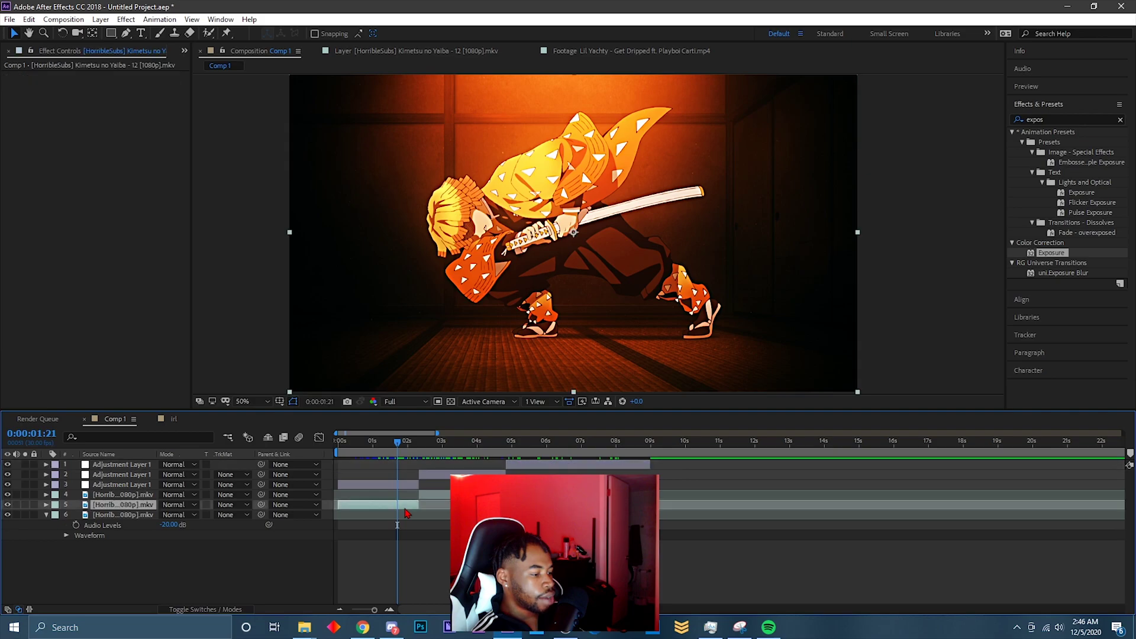
left_click(1033, 119)
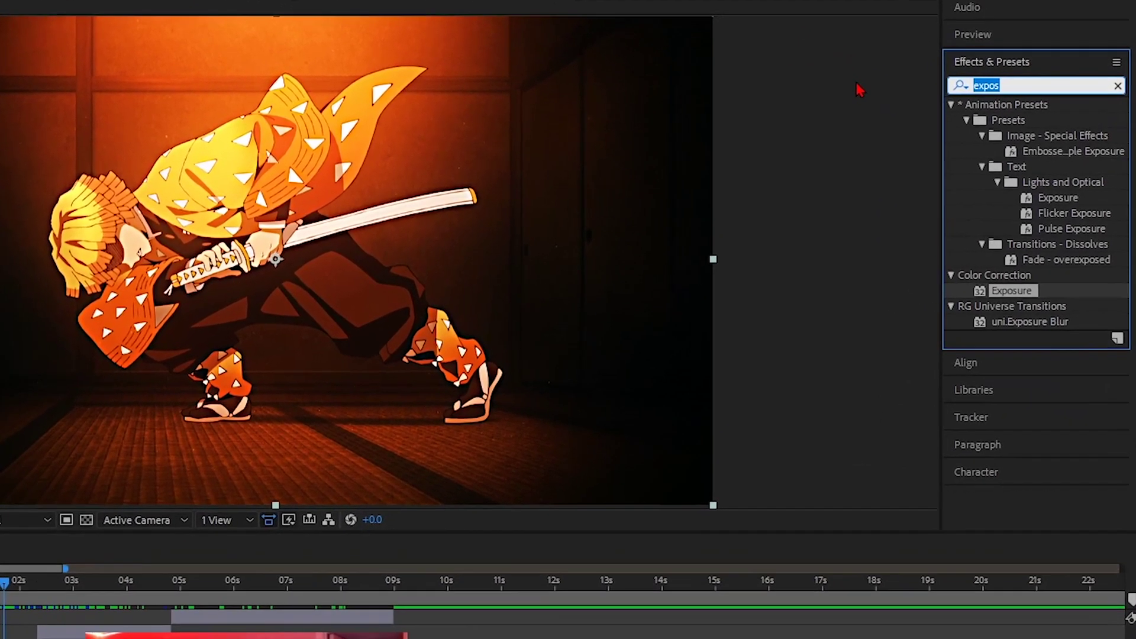
type("leave")
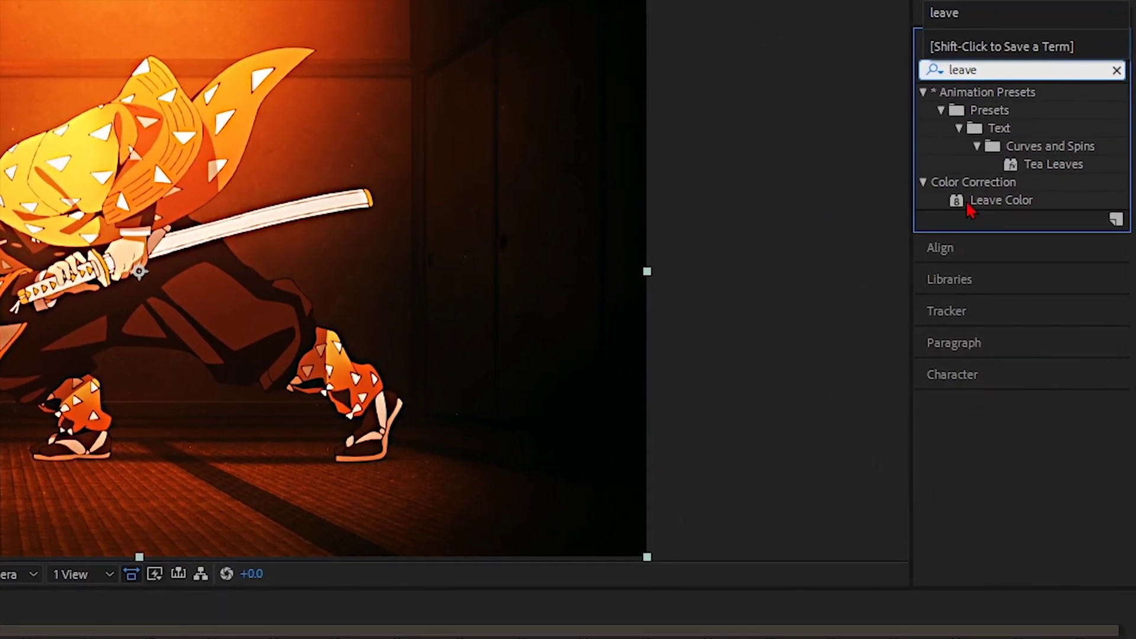
double_click(1005, 201)
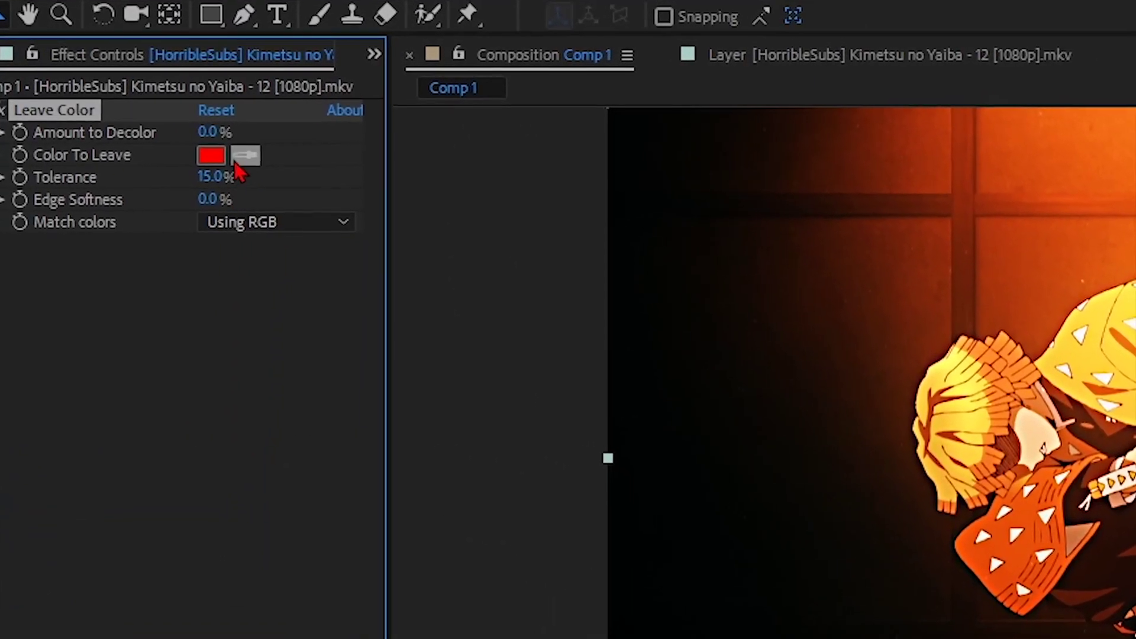
Step: Sample the jacket's yellow as the first clip's color to leave, with Amount to Decolor at 100% and Edge Softness at 5%
left_click(250, 158)
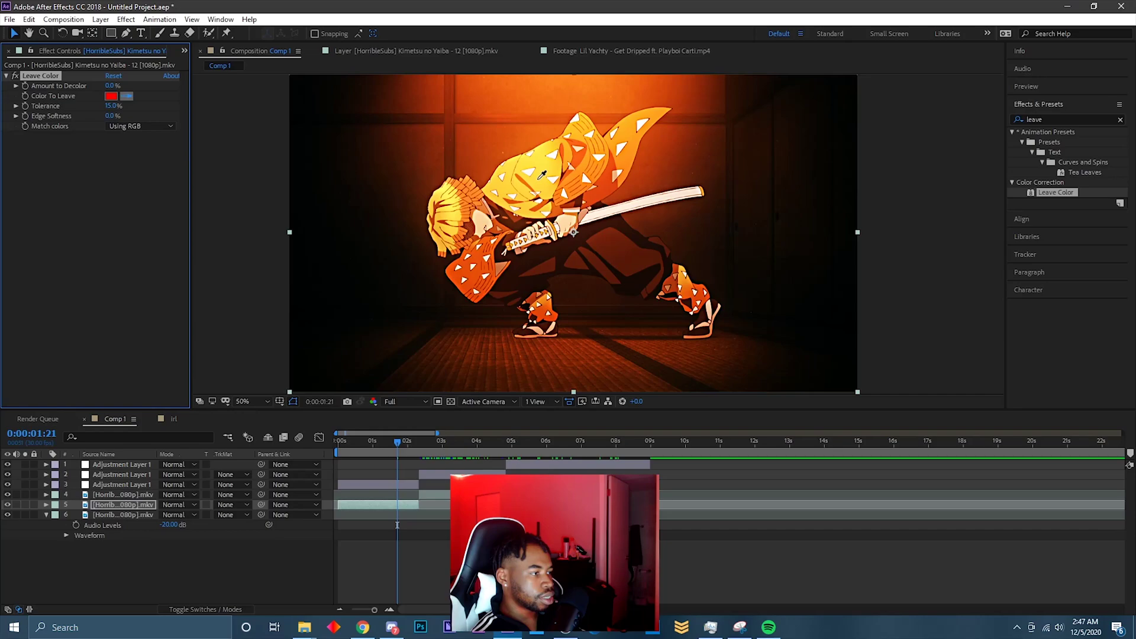
left_click(541, 176)
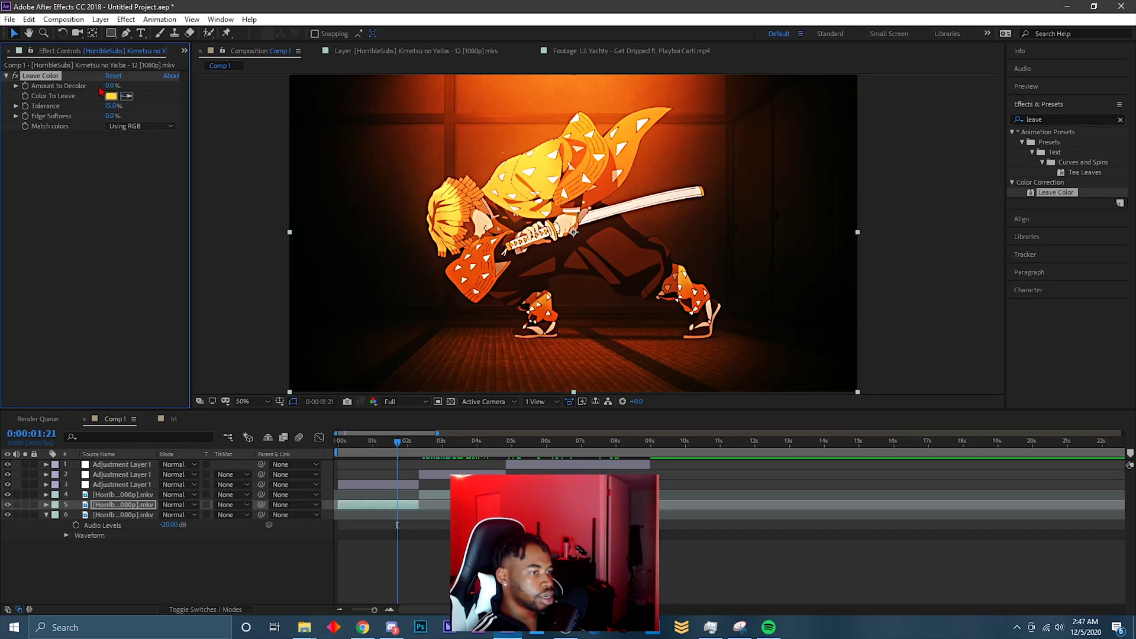
left_click_drag(111, 89, 283, 111)
left_click_drag(111, 85, 113, 86)
left_click(112, 116)
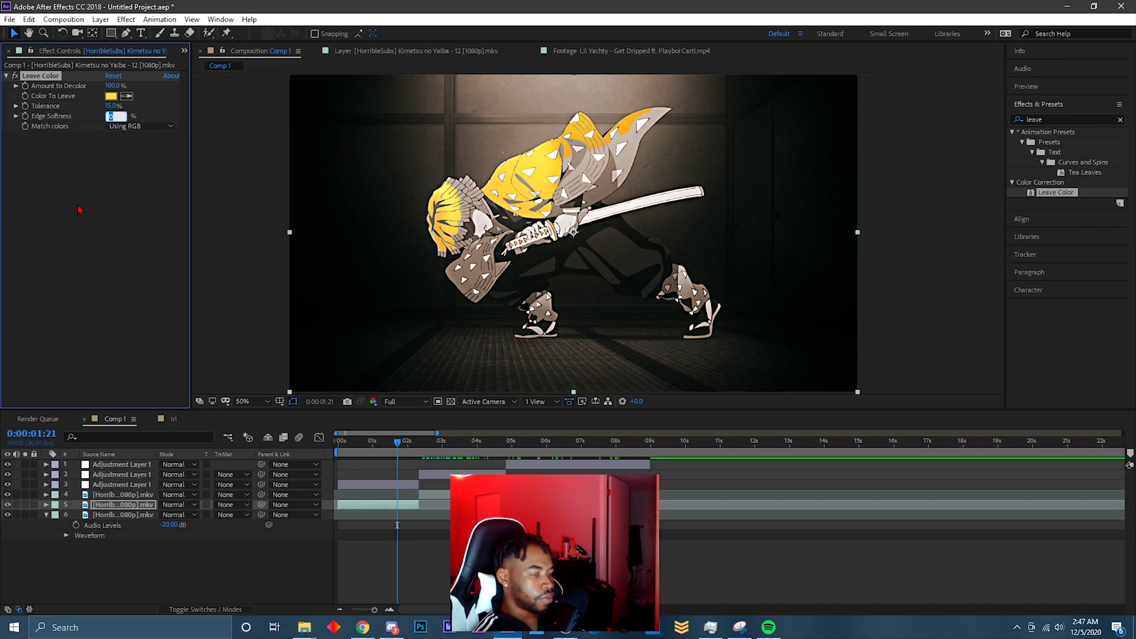
type("5")
key("Return")
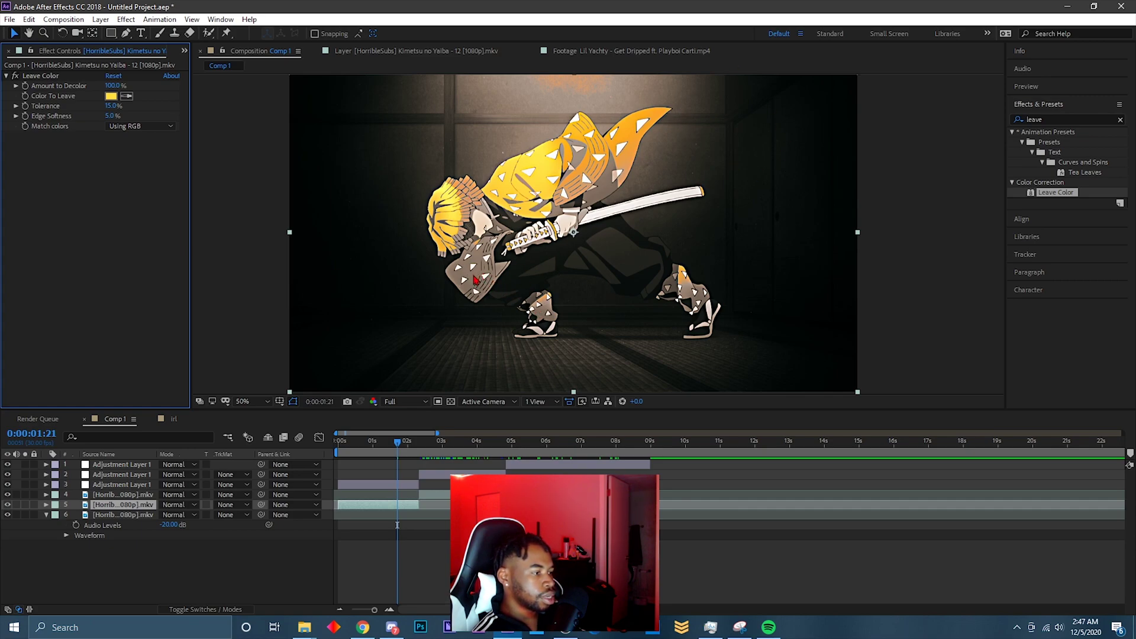
Step: Shift the first clip's color to leave to an orange with a hue of 25°
left_click(110, 97)
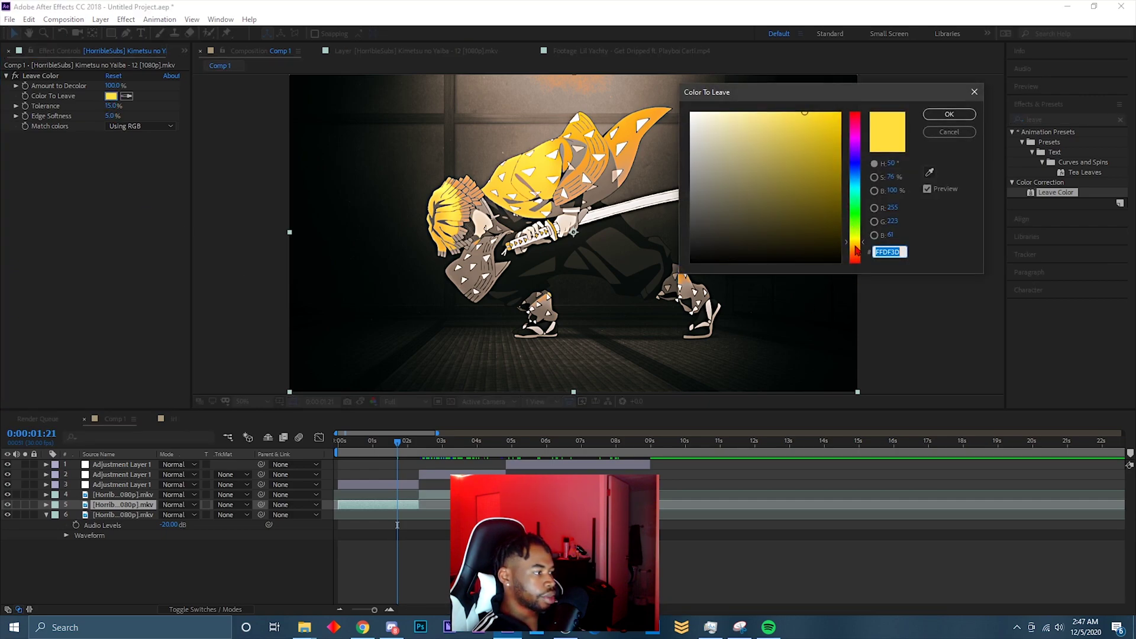
left_click_drag(833, 100, 878, 84)
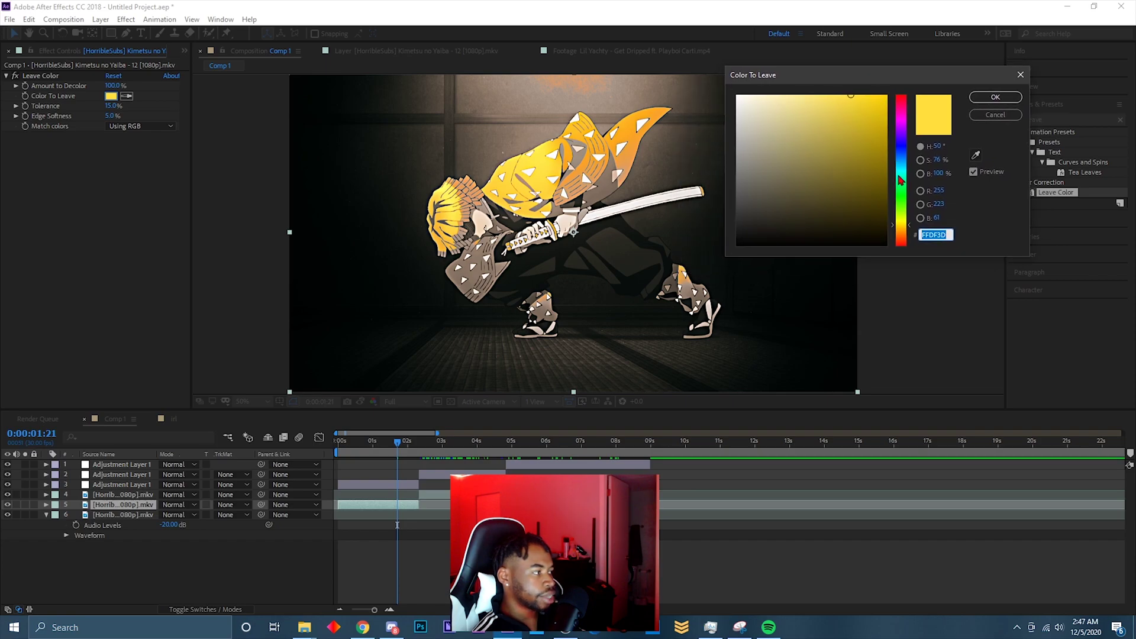
left_click(904, 234)
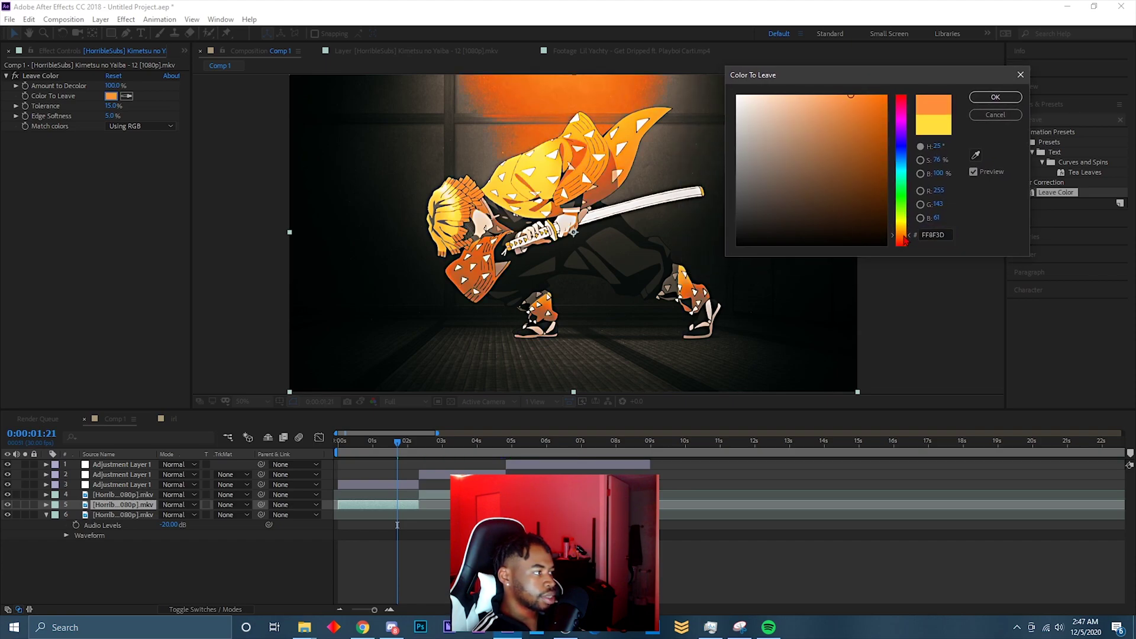
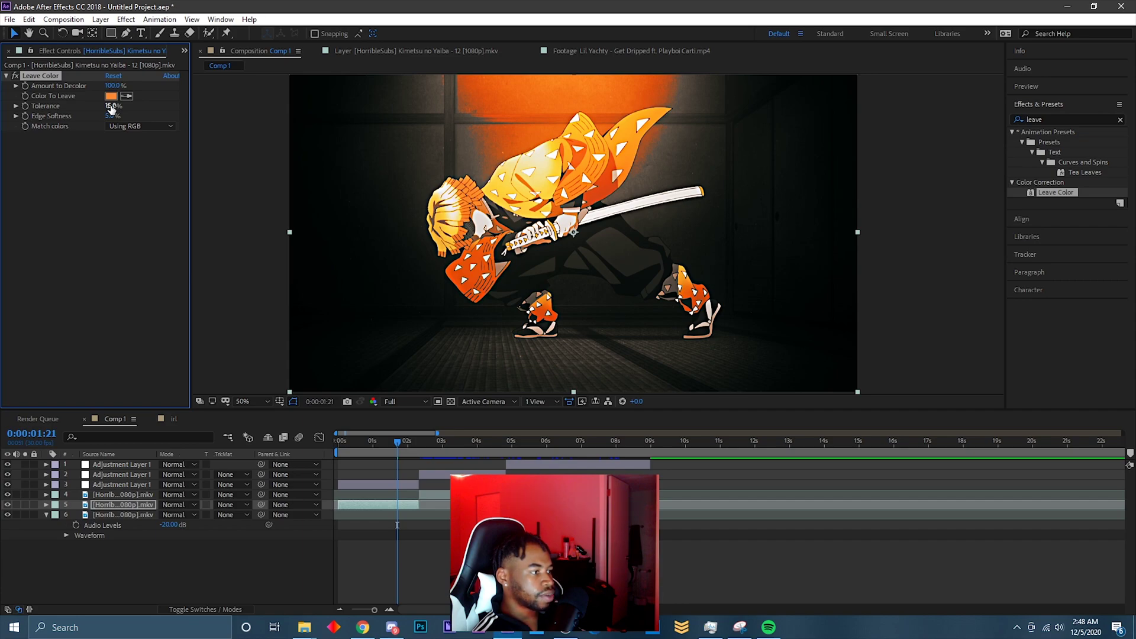
Step: Try the first clip's Leave Color tolerance at 1%, and restore it to 15%
left_click_drag(107, 106, 105, 106)
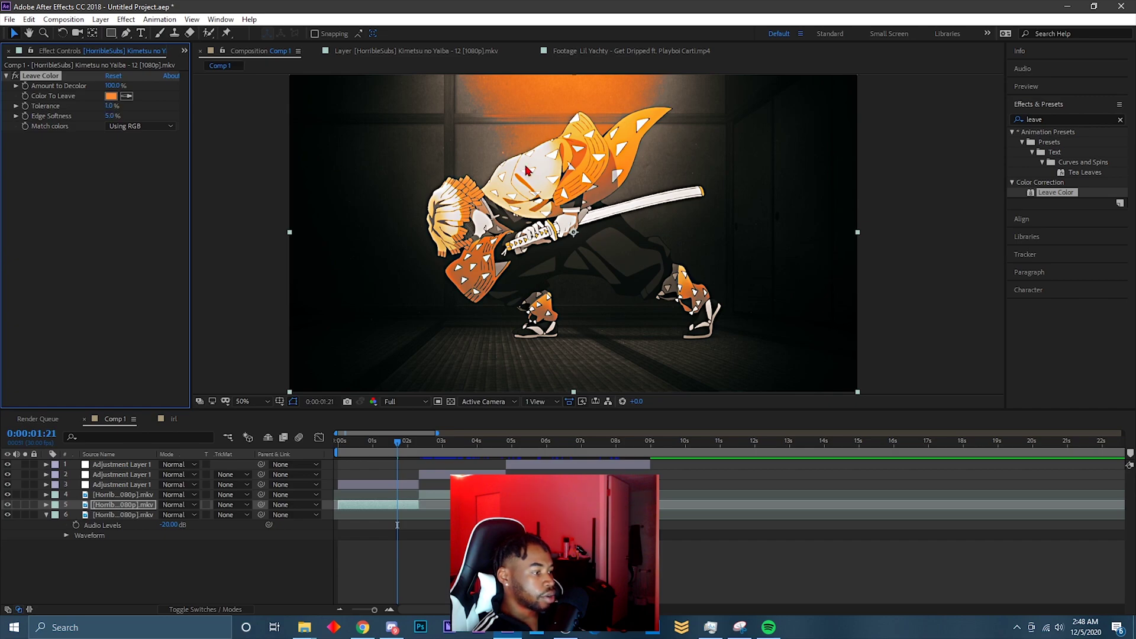
left_click(109, 105)
type("1")
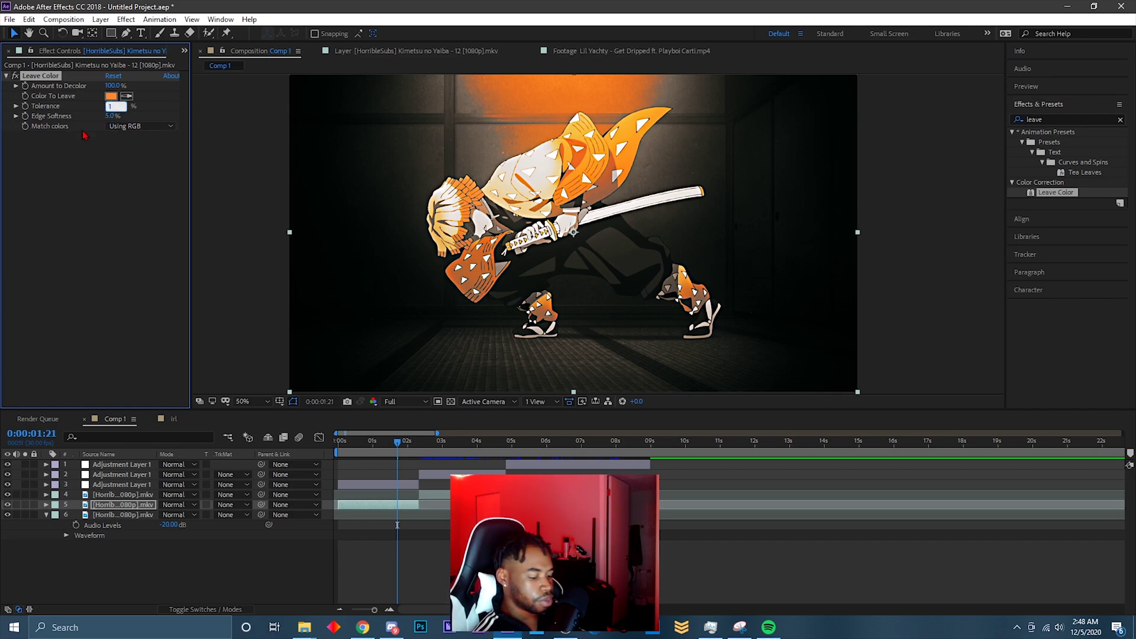
type("5")
key("Return")
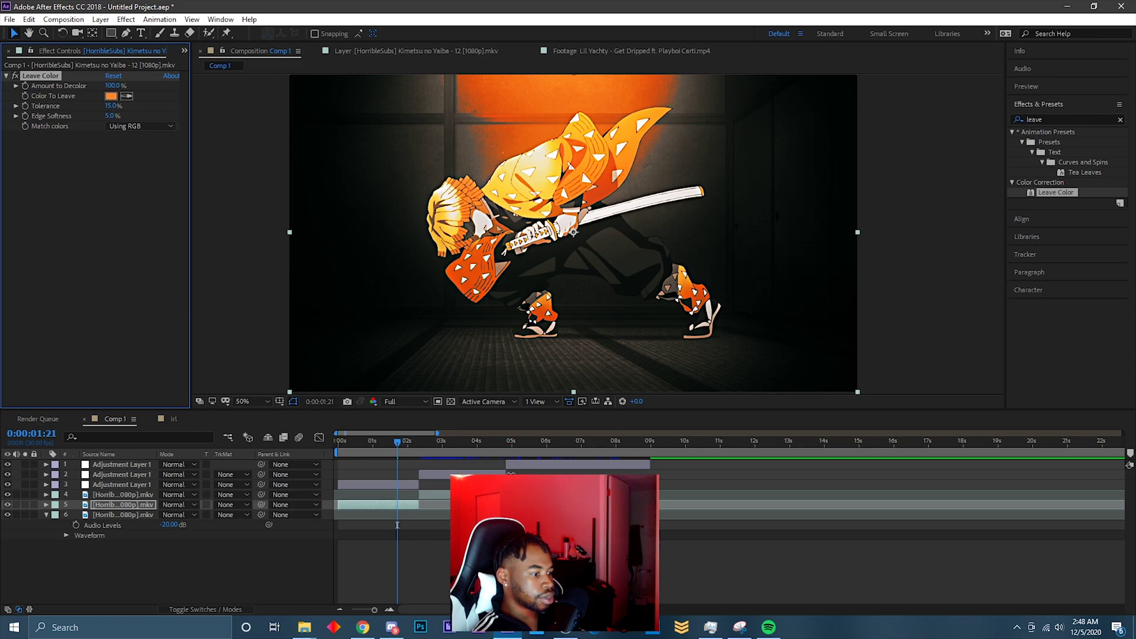
Step: Copy the Leave Color effect to the close-up clip's footage layer
left_click(450, 443)
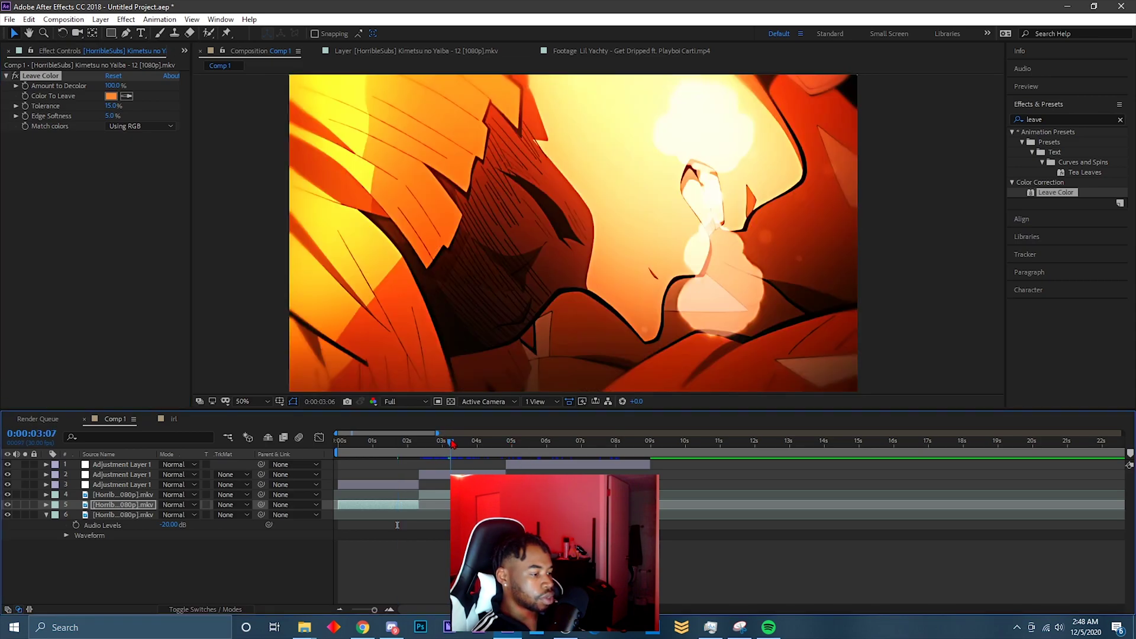
left_click(447, 496)
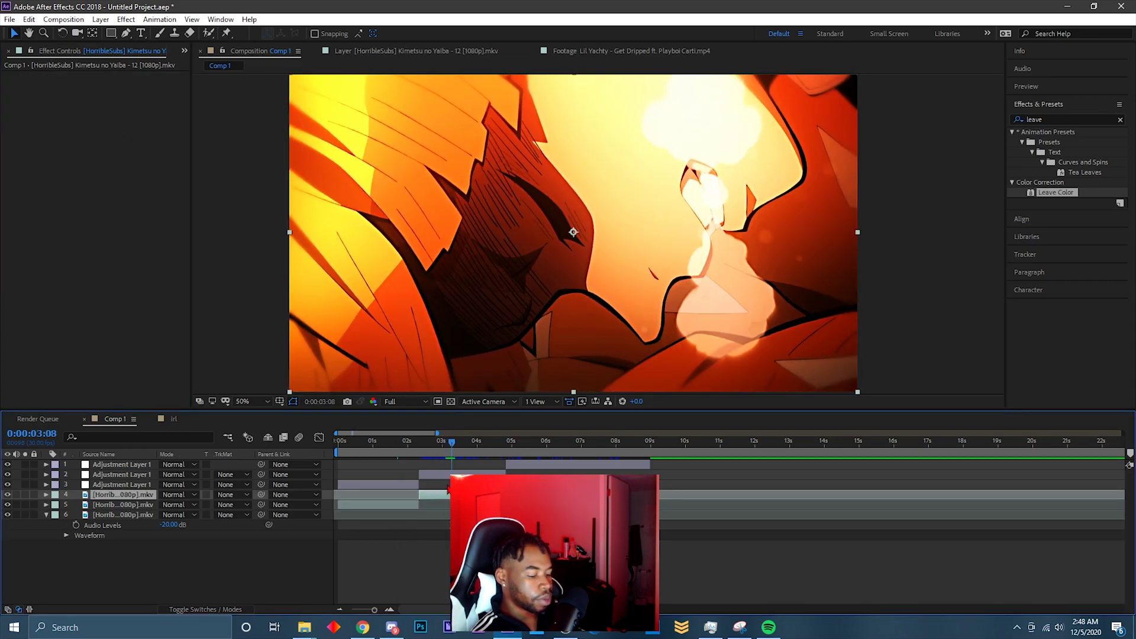
left_click_drag(448, 488, 449, 493)
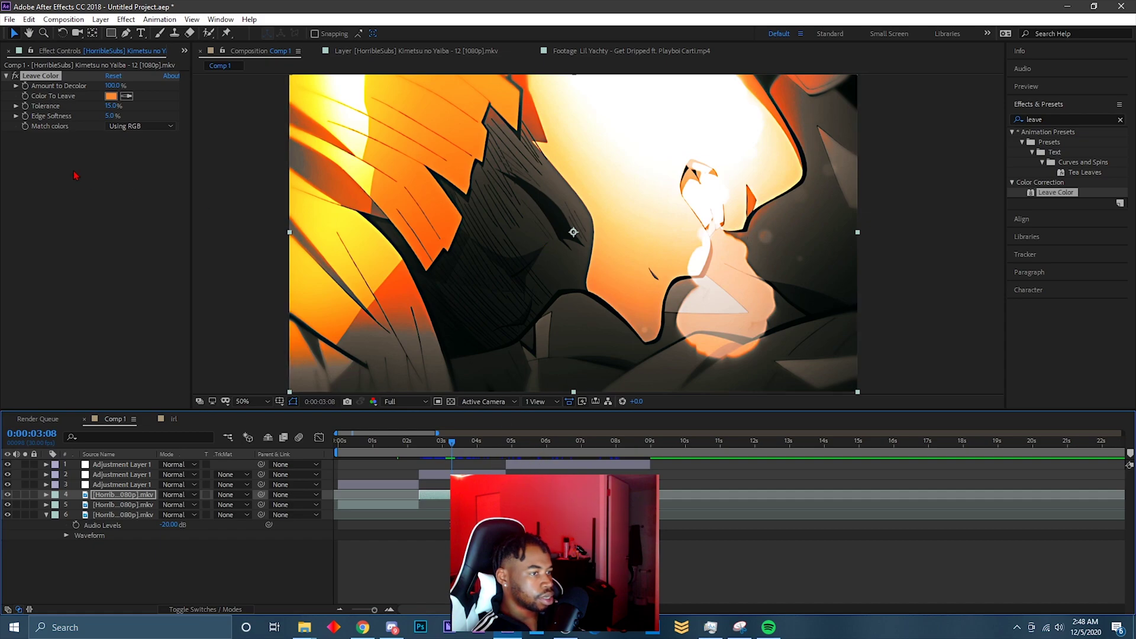
Step: Darken the close-up's color to leave to a deeper orange, with Edge Softness at 4% and Tolerance at 8%
left_click(110, 96)
left_click_drag(860, 77, 952, 213)
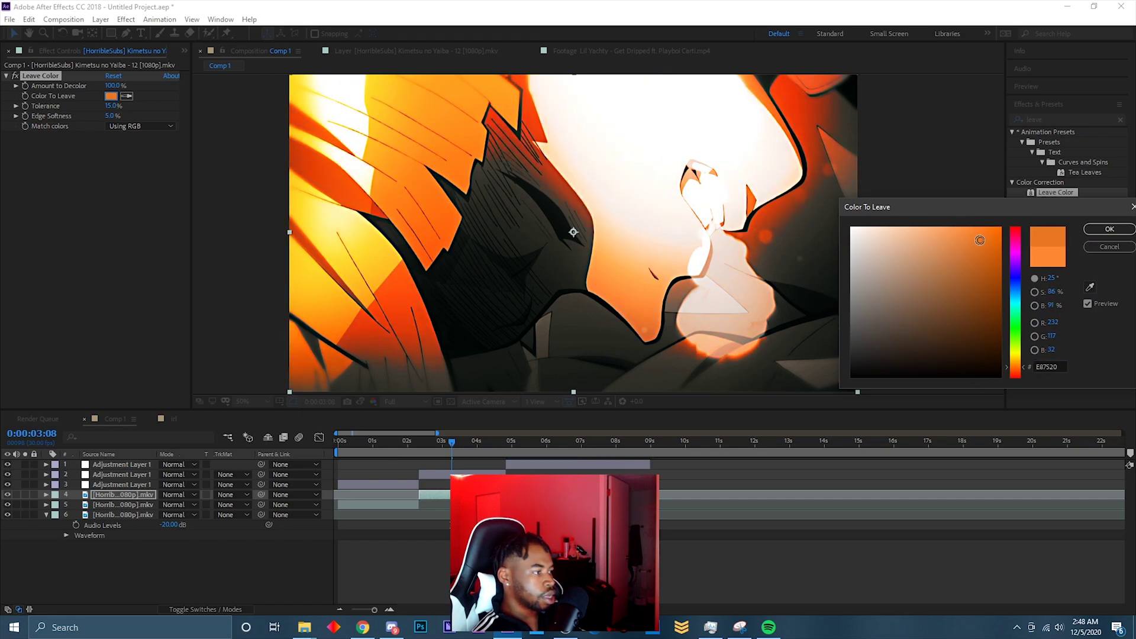
left_click(971, 226)
mouse_move(971, 226)
left_mouse_down()
mouse_move(980, 234)
mouse_move(940, 273)
left_mouse_up()
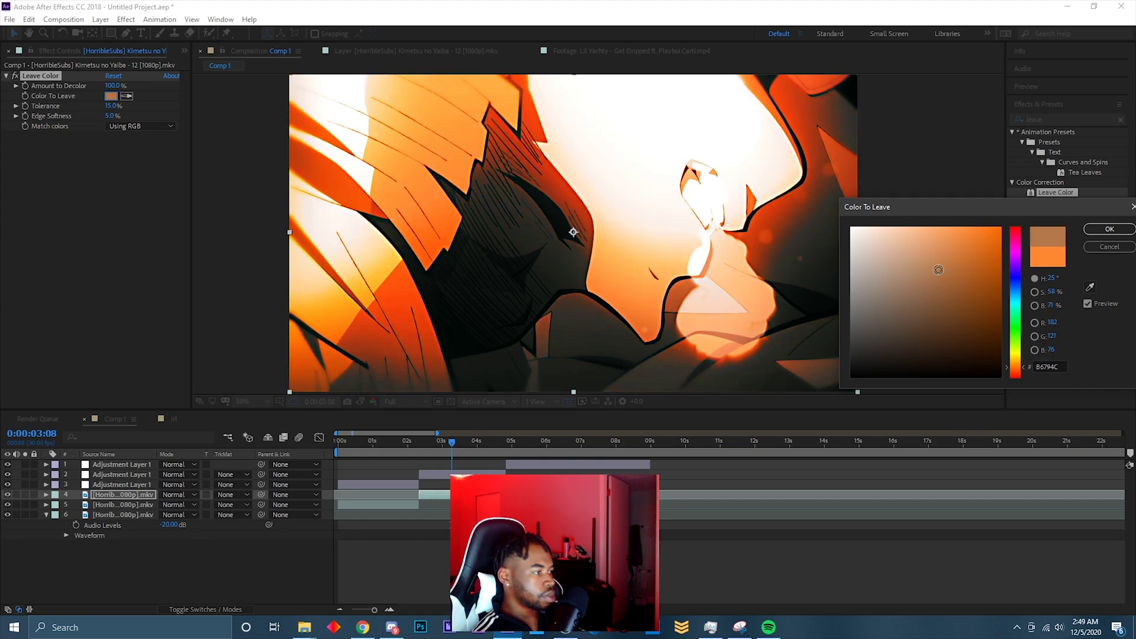
mouse_move(951, 220)
left_mouse_down()
mouse_move(898, 306)
mouse_move(955, 256)
mouse_move(968, 262)
left_mouse_up()
left_click_drag(976, 220, 843, 157)
left_click(976, 165)
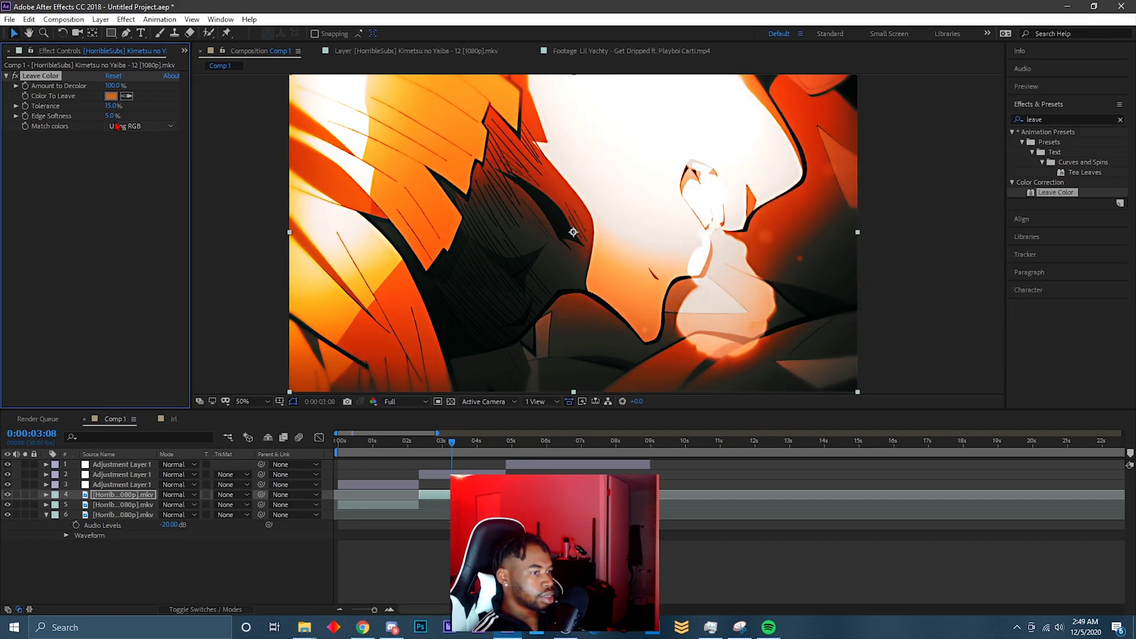
left_click_drag(112, 116, 112, 121)
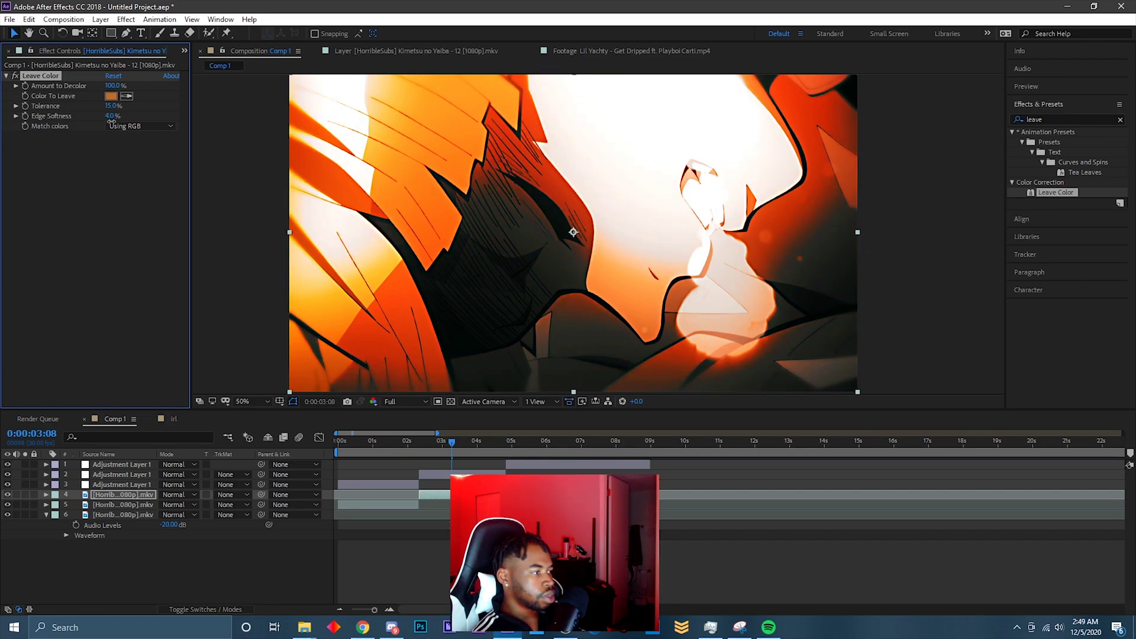
left_click_drag(110, 106, 100, 109)
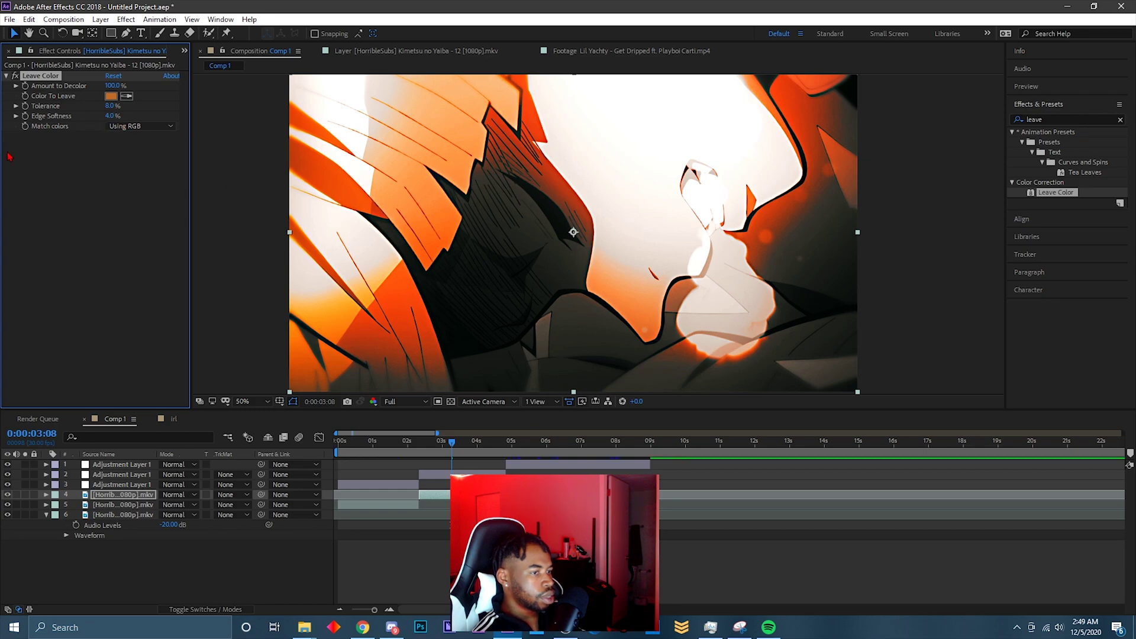
Step: Copy the close-up's Leave Color effect to the last clip's footage layer and set its tolerance to 15%
left_click(568, 441)
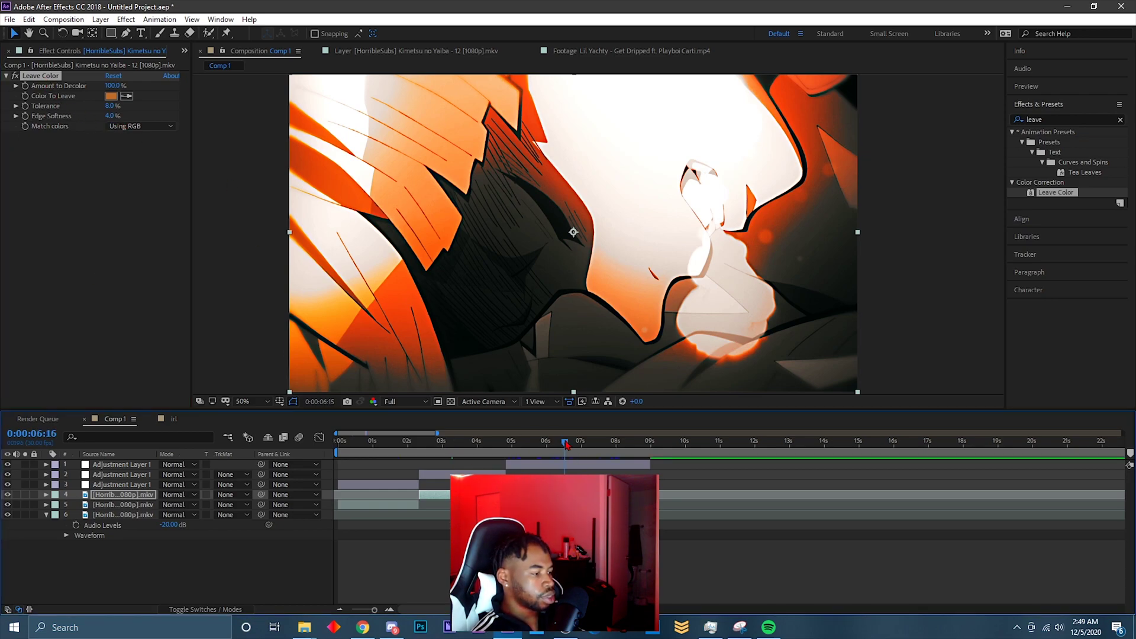
left_click(123, 514)
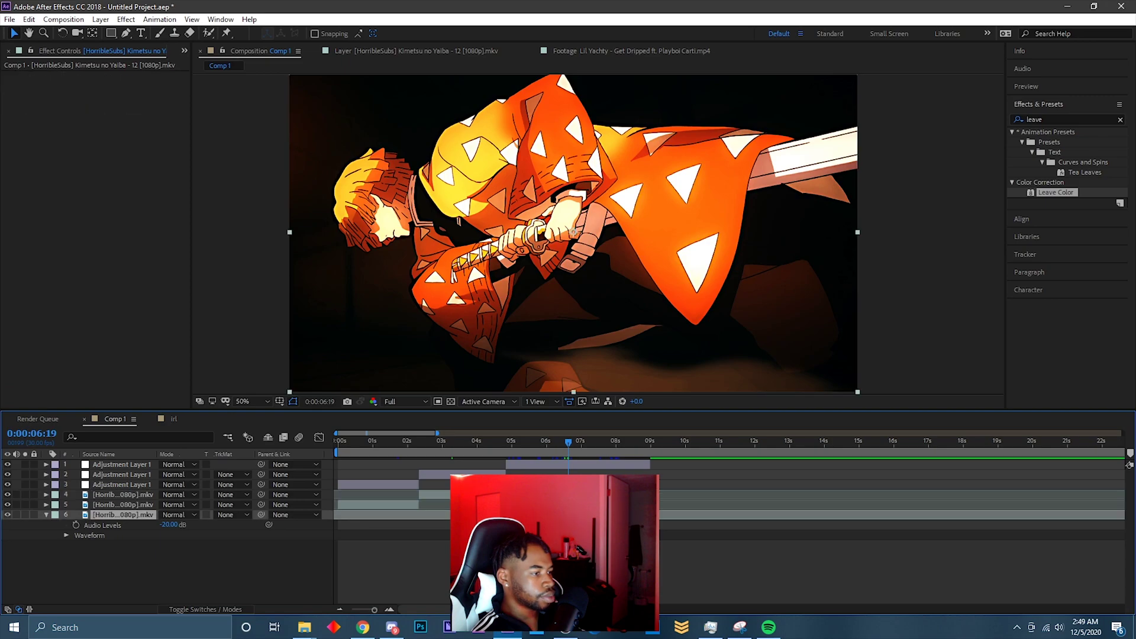
key("ctrl+v")
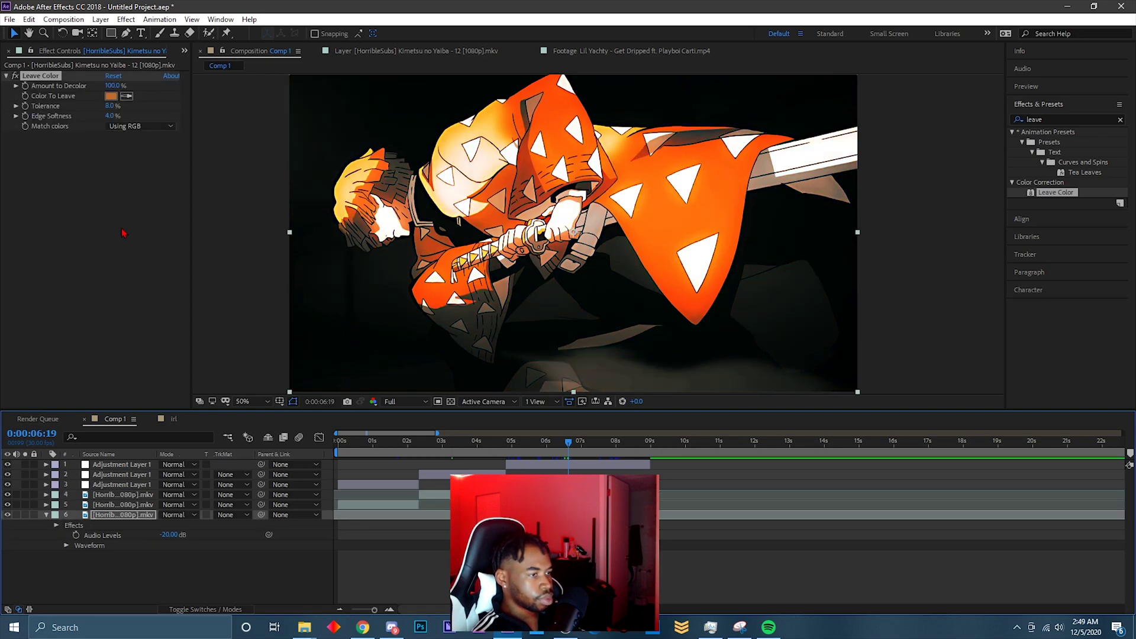
left_click(110, 106)
type("1")
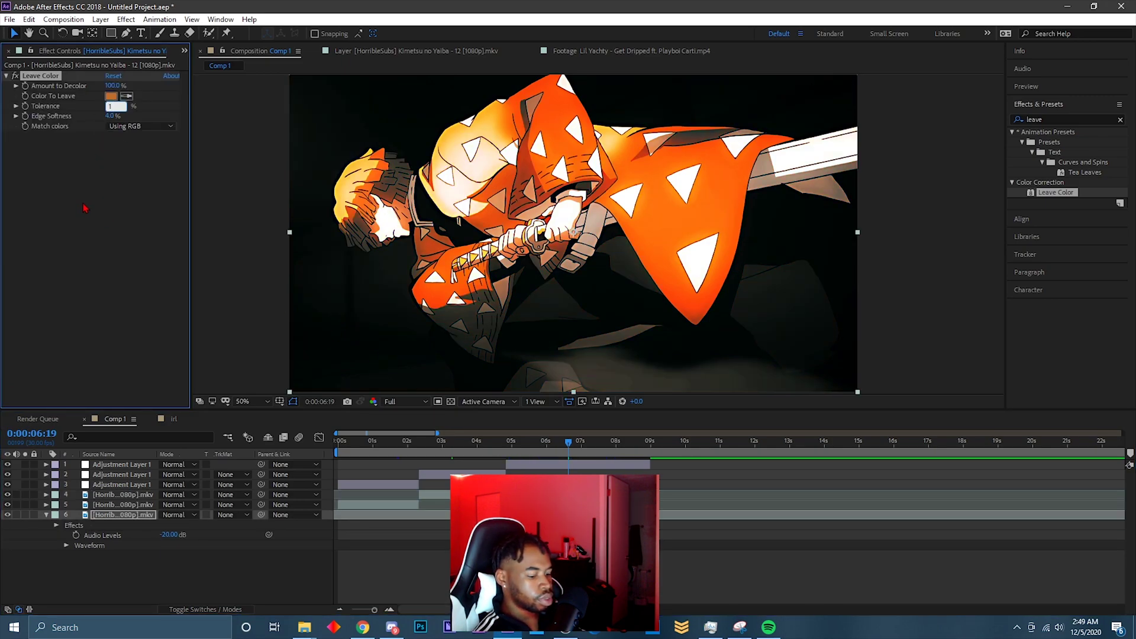
type("5")
key("Return")
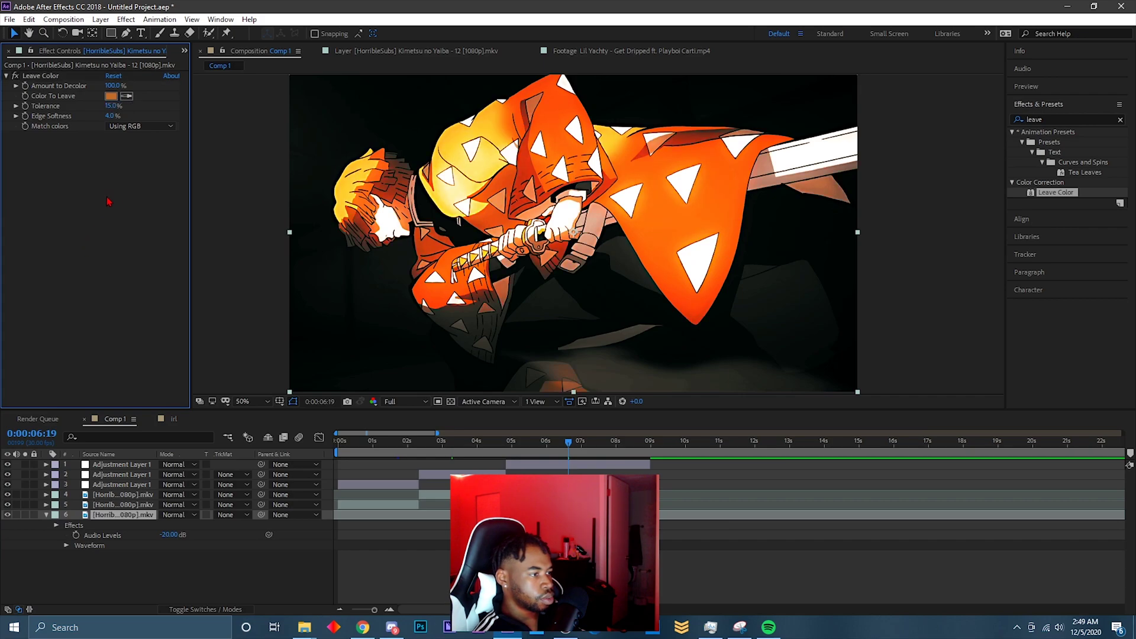
left_click_drag(112, 116, 106, 116)
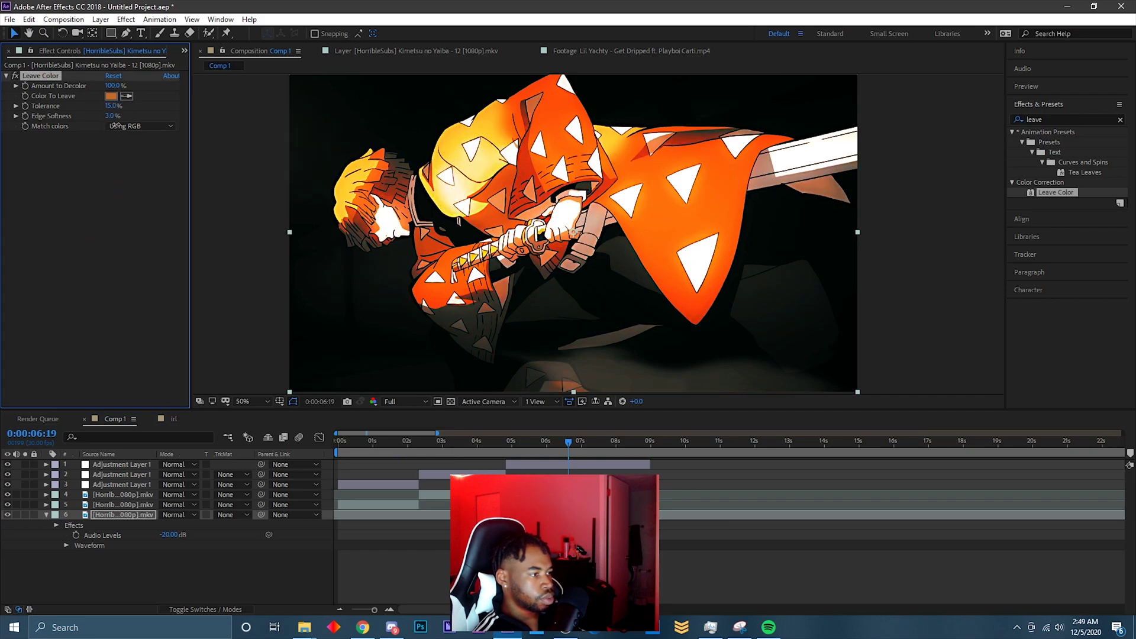
key("ctrl+z")
Step: Set the last clip's color to leave to the muted brown 986844, judging it at a frame around 0:00:07:12
left_click_drag(568, 442, 596, 444)
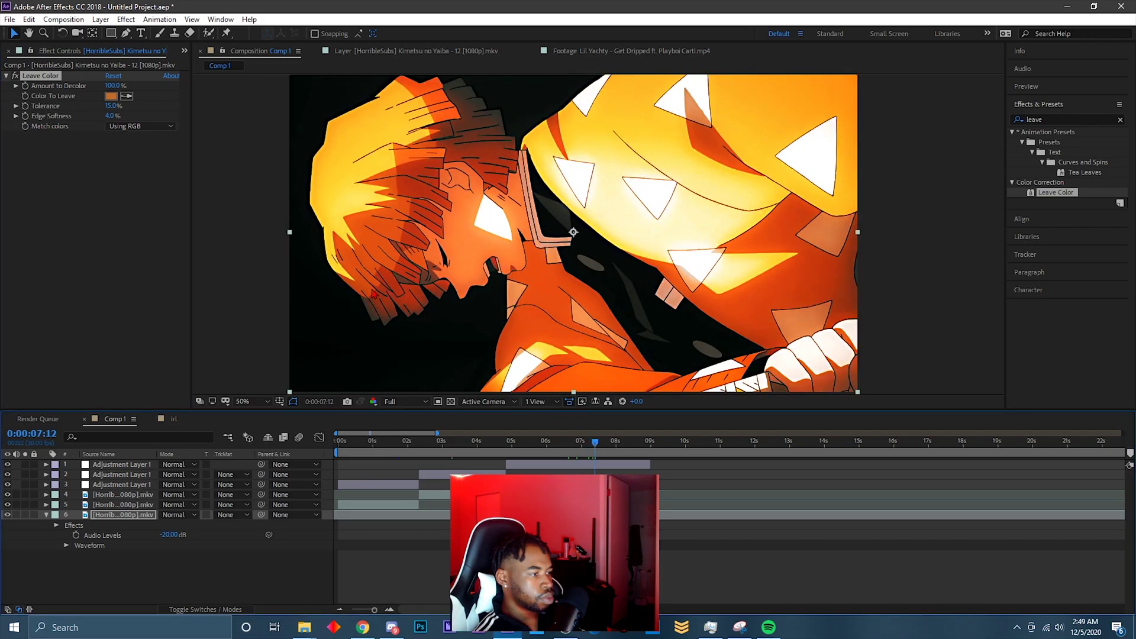
left_click(111, 96)
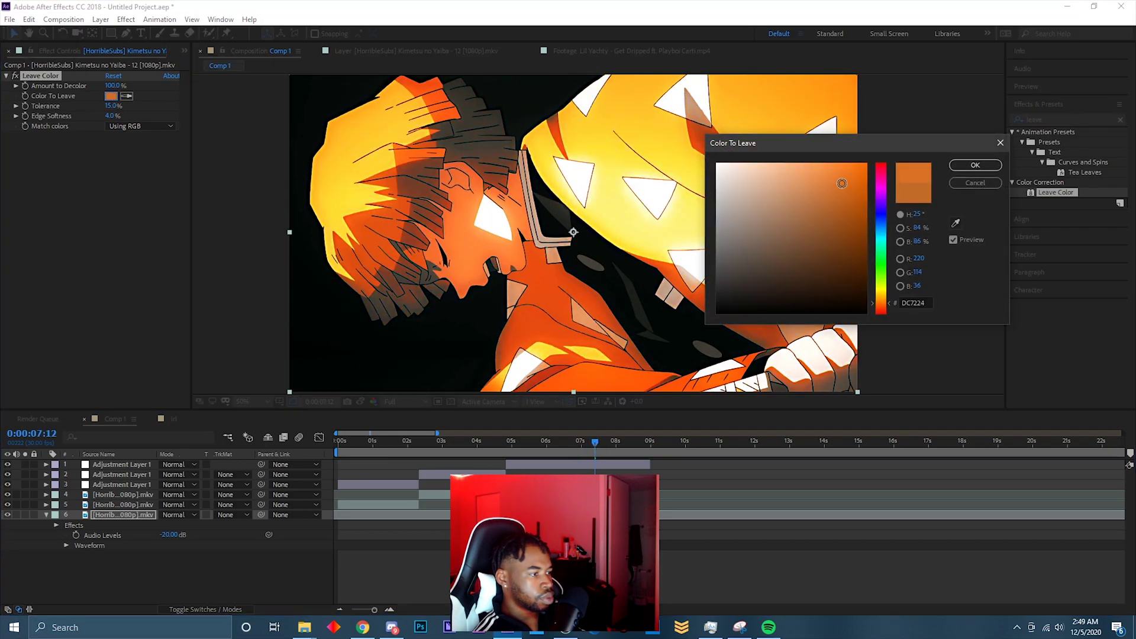
left_click(846, 186)
mouse_move(846, 186)
left_mouse_down()
mouse_move(779, 170)
mouse_move(684, 254)
mouse_move(755, 300)
mouse_move(829, 221)
mouse_move(841, 231)
mouse_move(834, 217)
mouse_move(825, 238)
mouse_move(774, 206)
mouse_move(799, 224)
left_mouse_up()
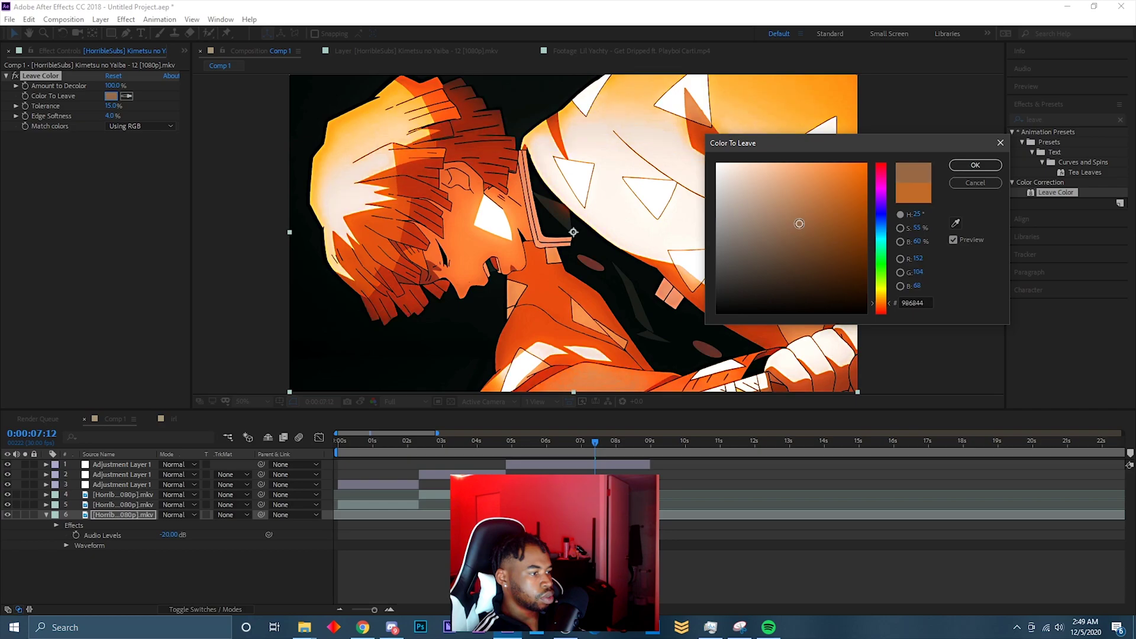
left_click(975, 165)
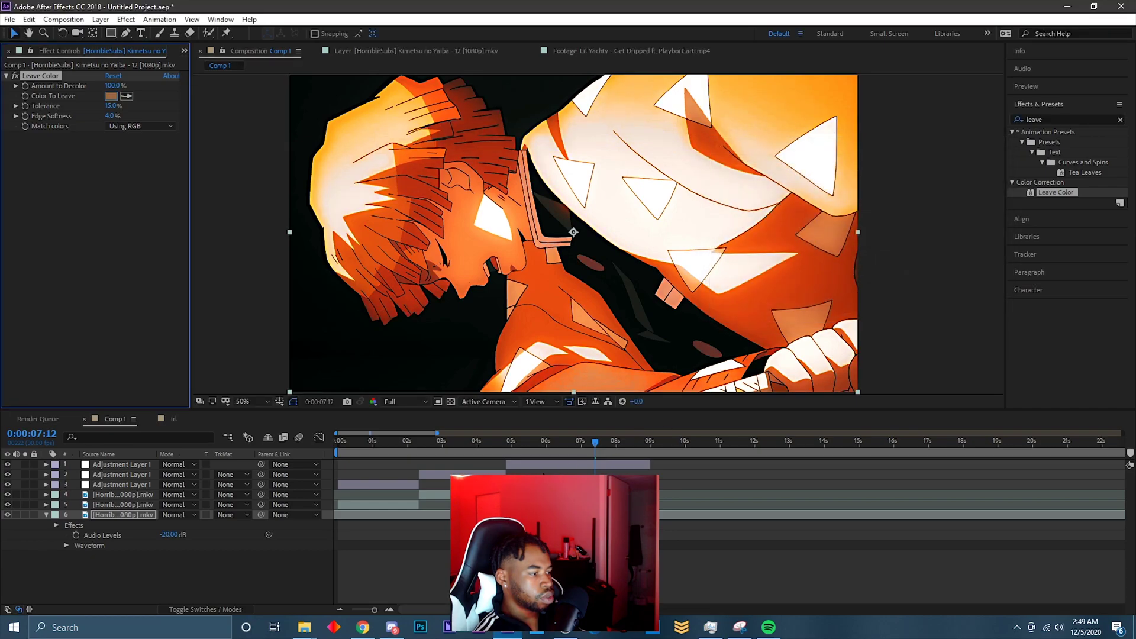
Step: Scrub through the last clip and compare several frames with the Leave Color effect off and on
left_click_drag(602, 442, 571, 451)
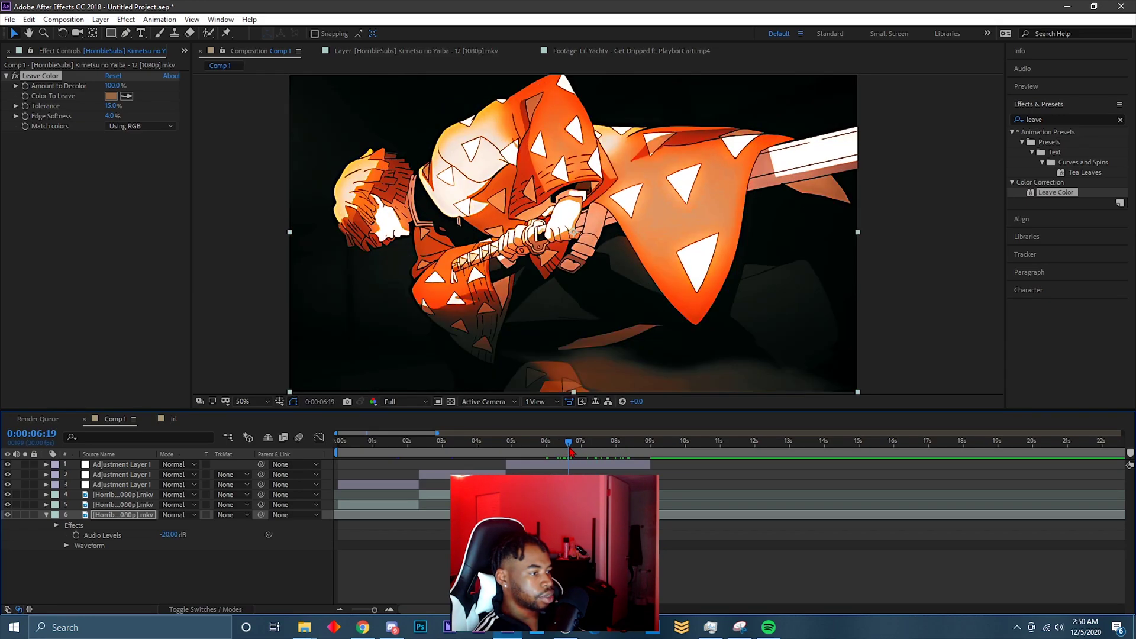
left_click(15, 76)
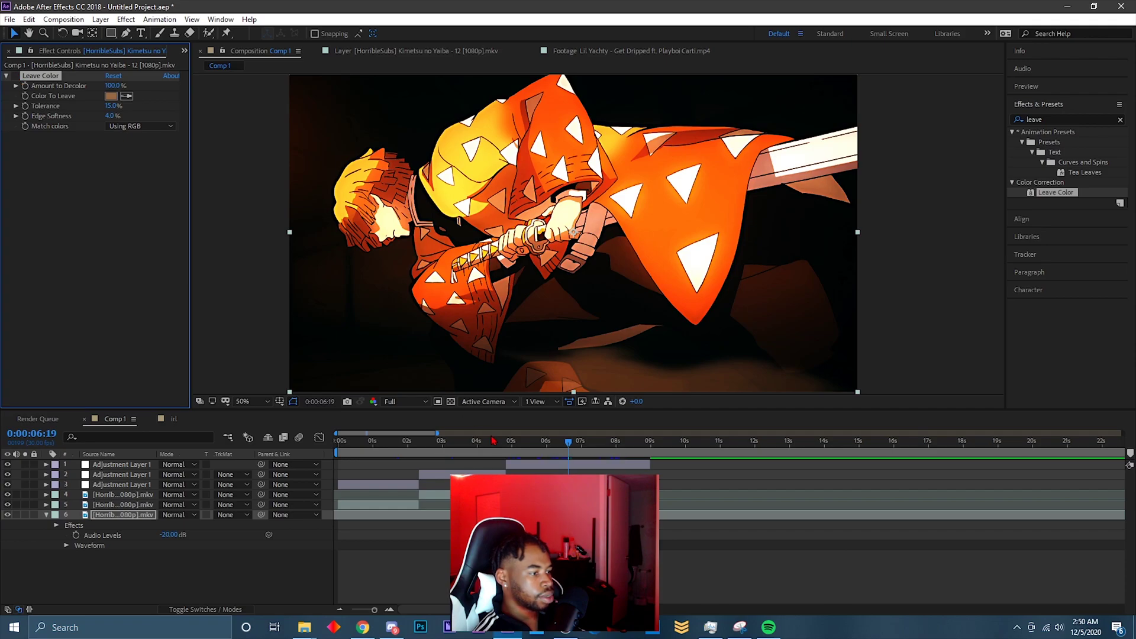
left_click_drag(573, 451, 582, 451)
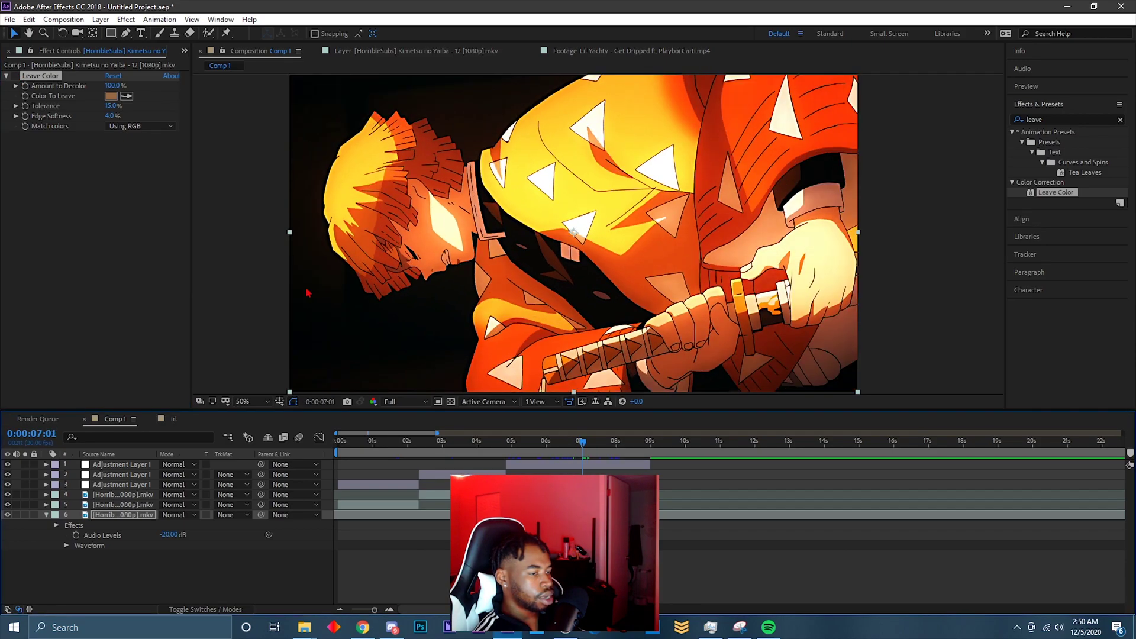
left_click(15, 76)
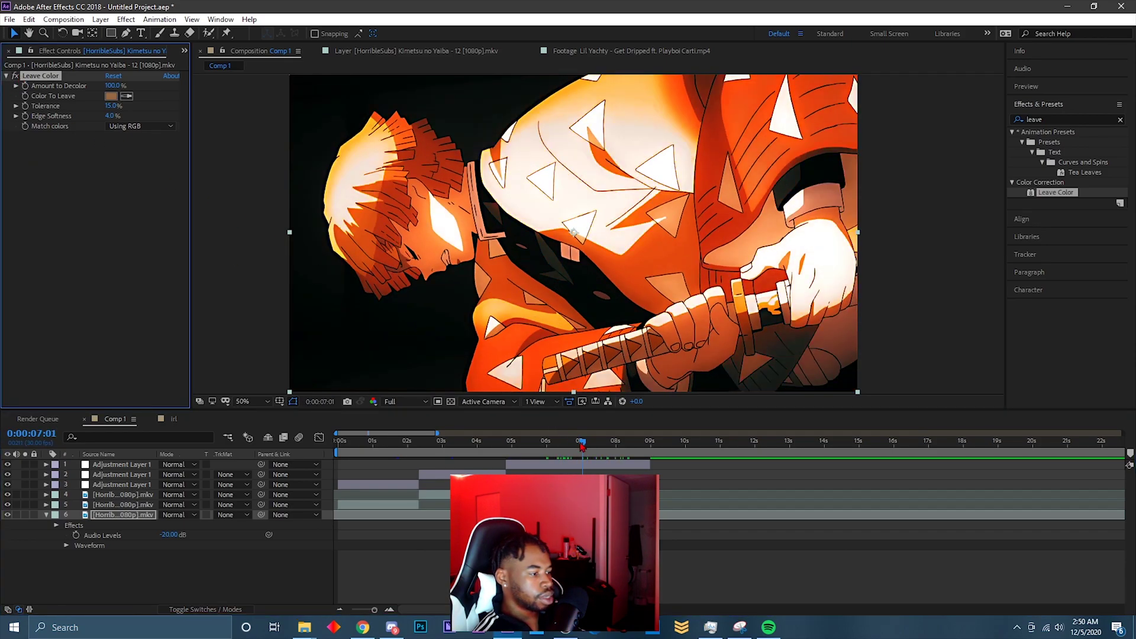
mouse_move(582, 445)
left_mouse_down()
mouse_move(394, 441)
mouse_move(587, 441)
left_mouse_up()
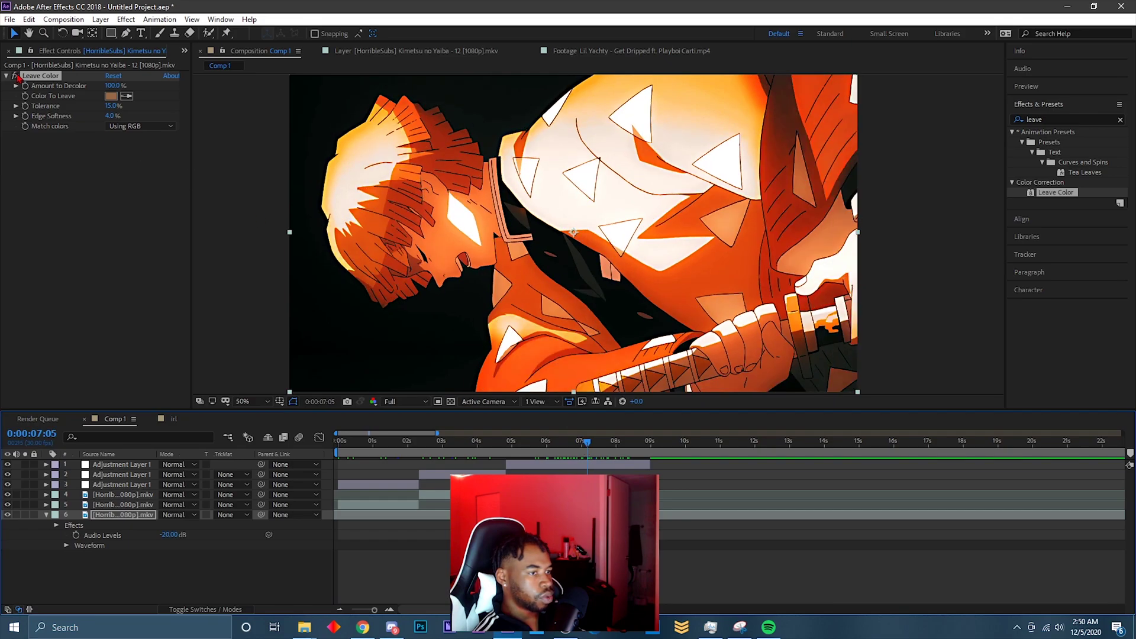
left_click(18, 76)
left_click_drag(587, 450, 652, 454)
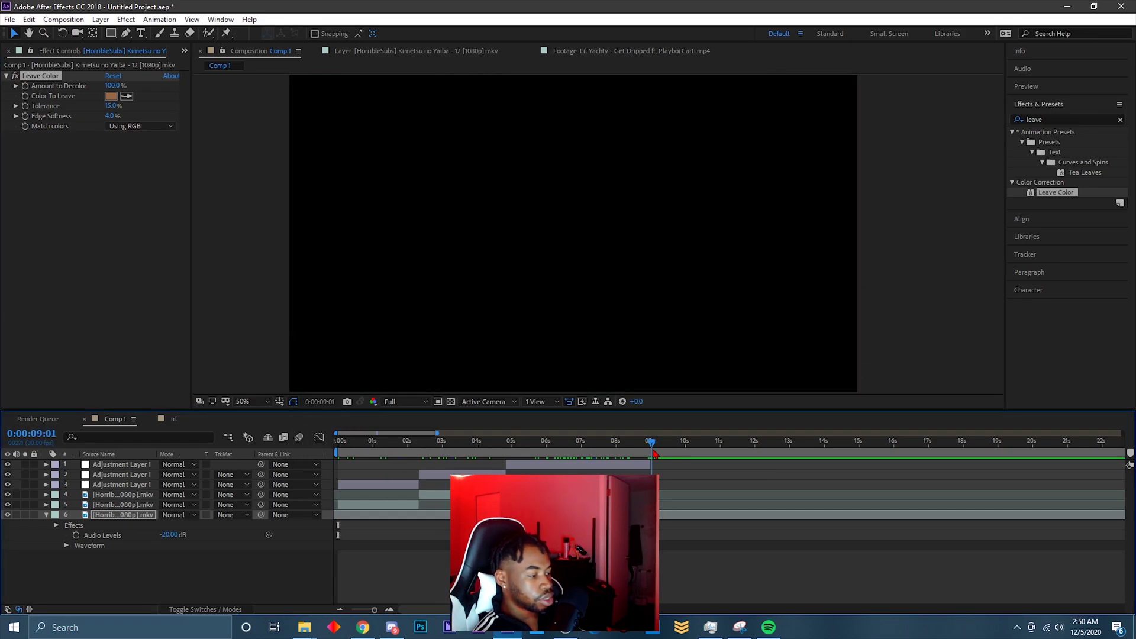
Step: Play back the color-corrected anime edit from the beginning
left_click(649, 467)
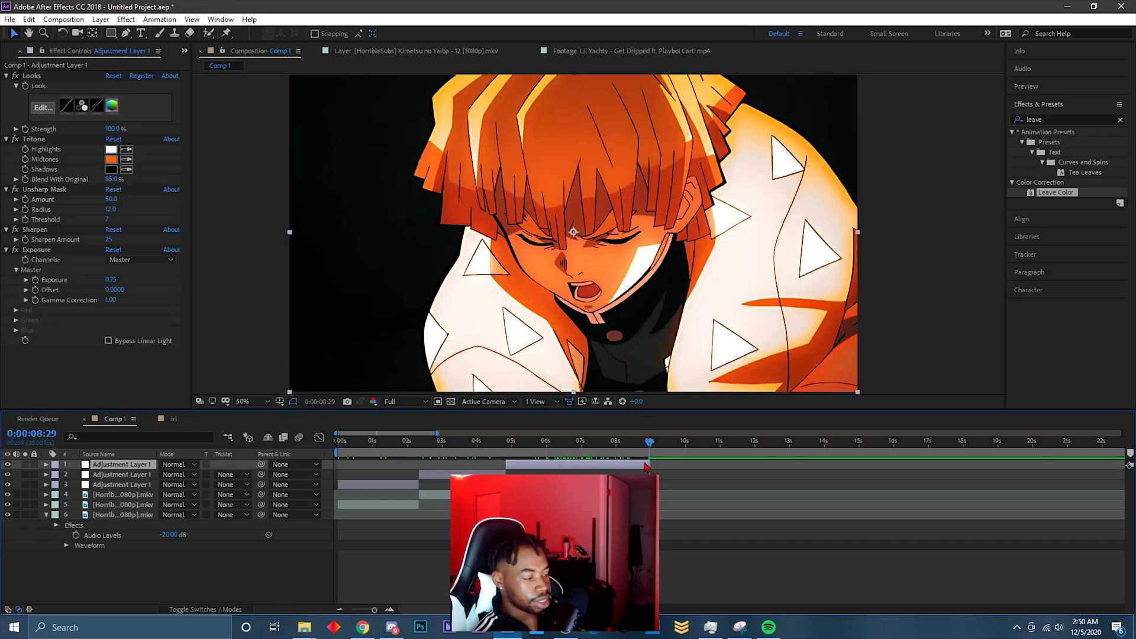
key("space")
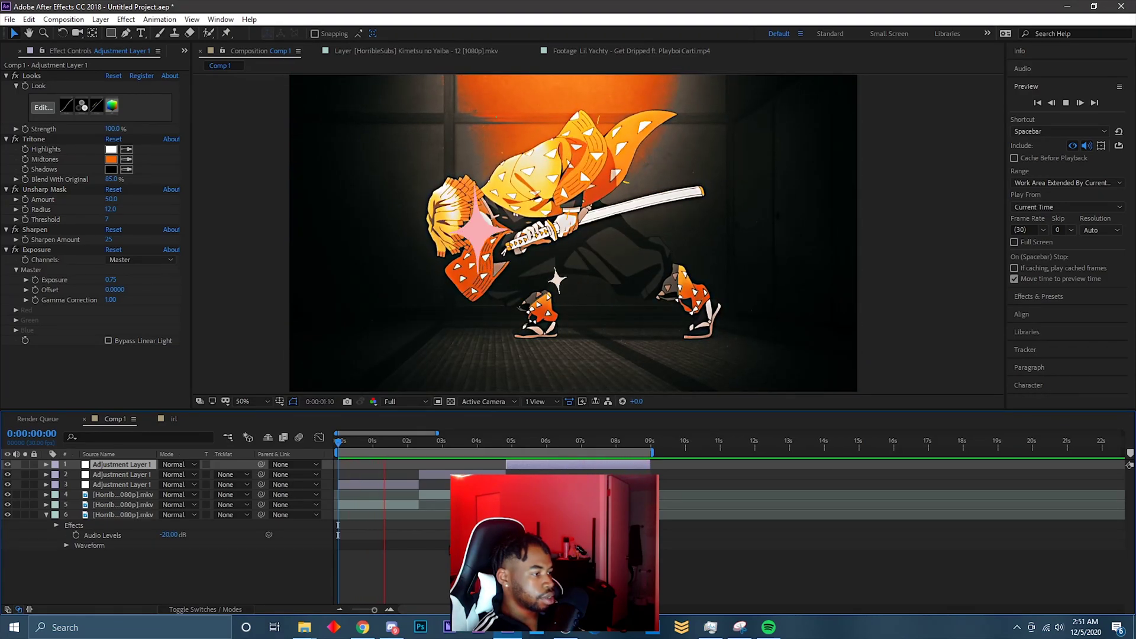
mouse_move(385, 449)
left_mouse_down()
mouse_move(615, 447)
mouse_move(354, 453)
mouse_move(655, 451)
mouse_move(406, 457)
left_mouse_up()
Step: In the irl composition, open the adjustment layer's Look at 0:00:00:06 and set the S Curve contrast to 0.200
left_click(173, 418)
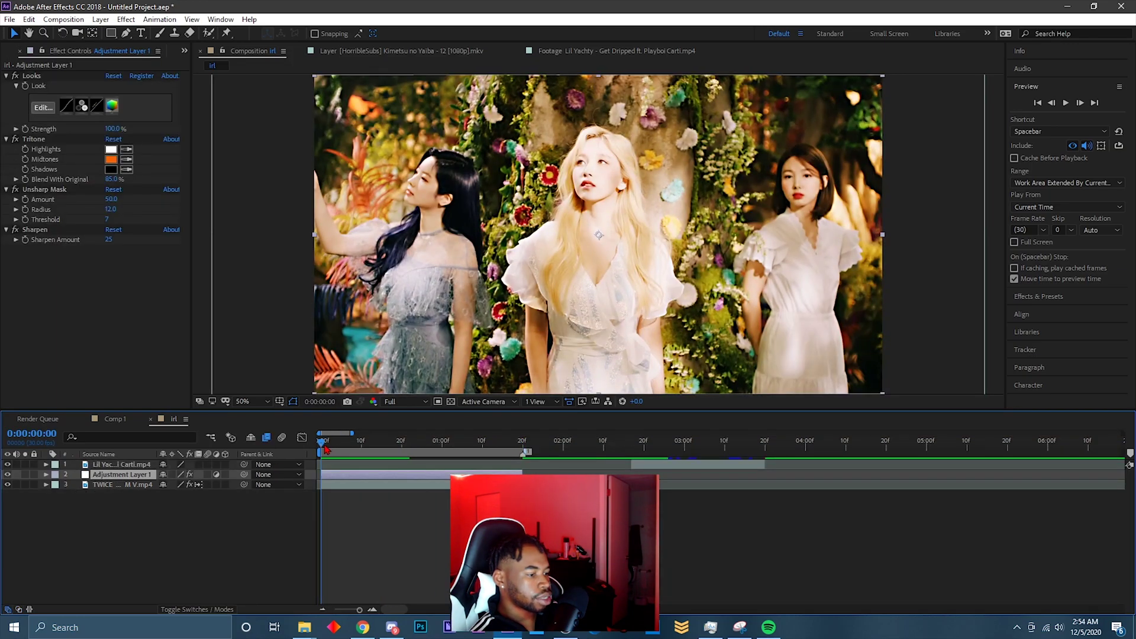
left_click_drag(325, 450, 337, 450)
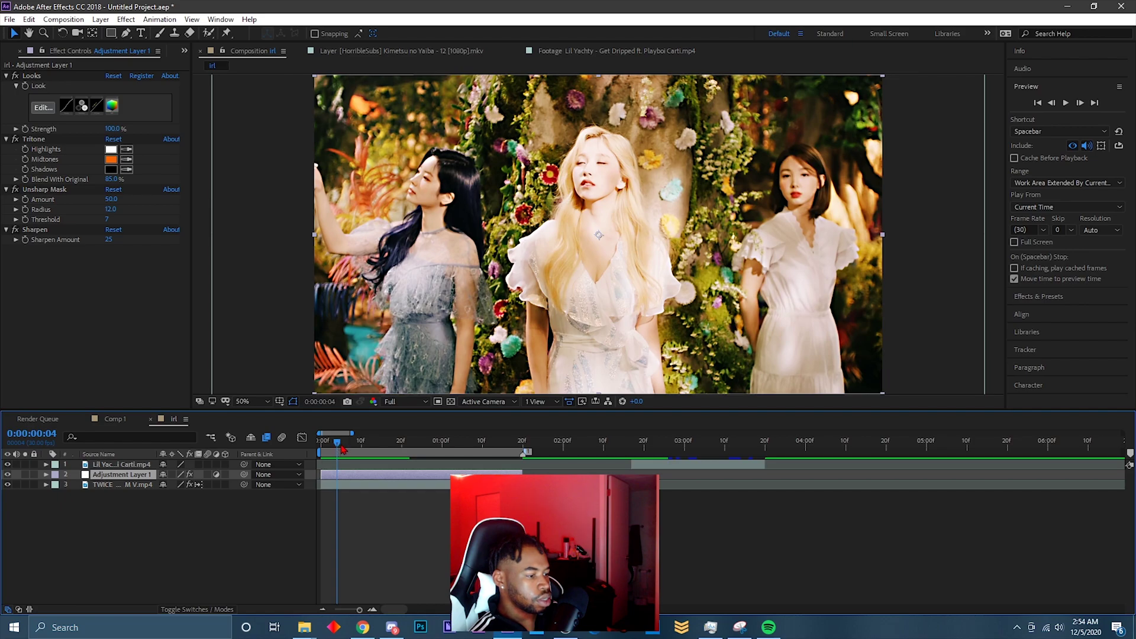
left_click_drag(338, 442, 346, 444)
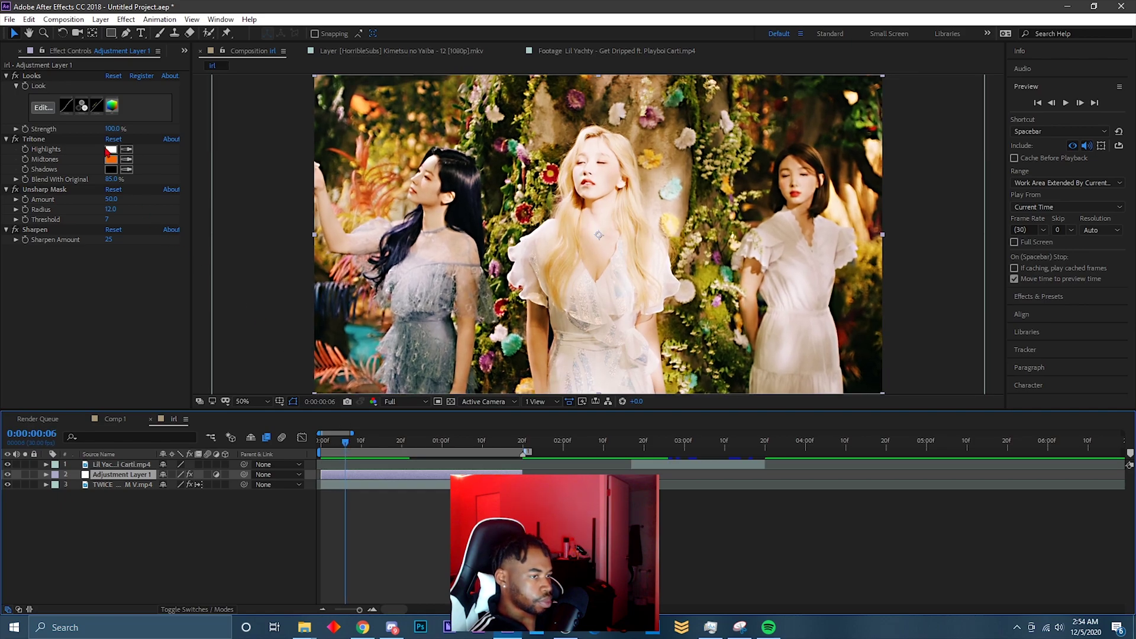
left_click(43, 107)
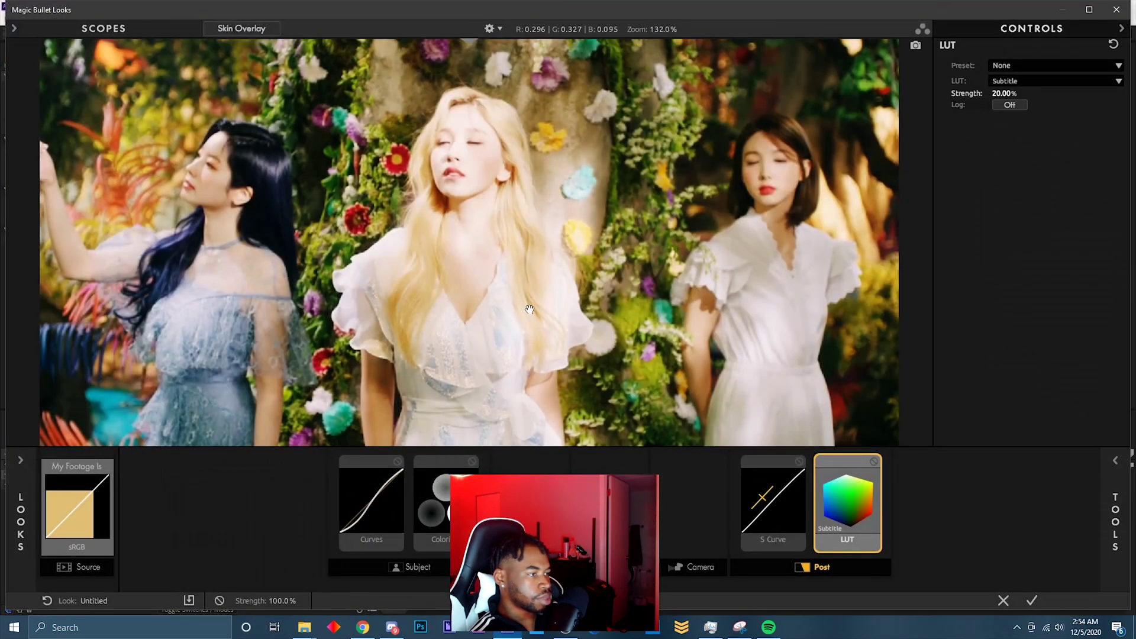
left_click(786, 498)
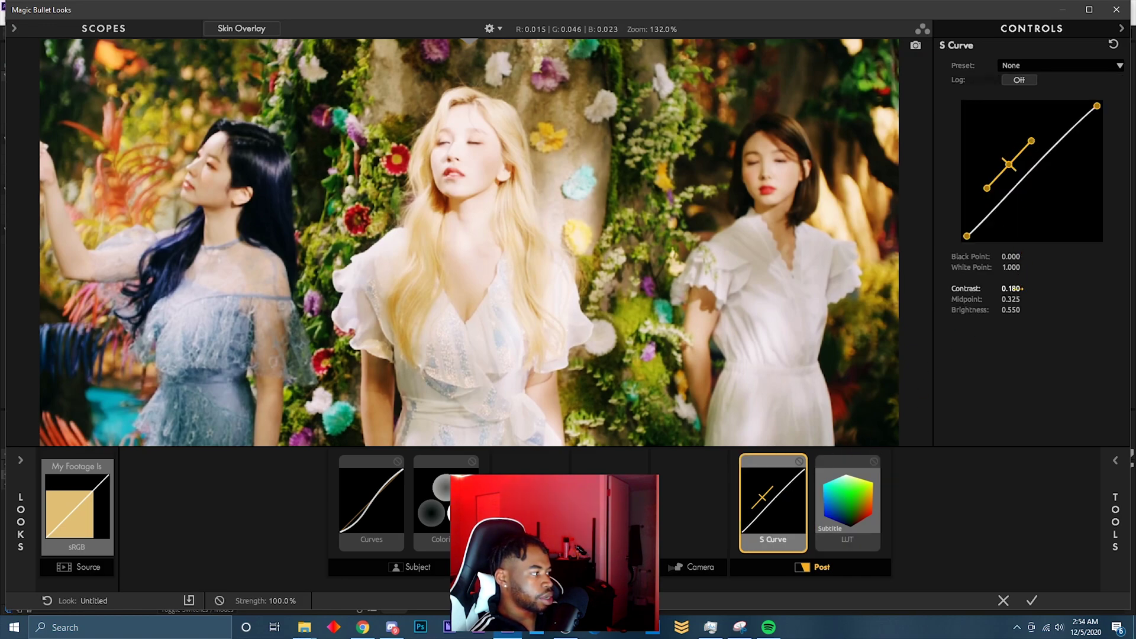
mouse_move(1022, 288)
left_mouse_down()
mouse_move(1004, 288)
mouse_move(1029, 288)
left_mouse_up()
Step: Add an HSL Colors tool before the LUT in the Post chain and raise the green saturation to +30.5%
left_click(854, 520)
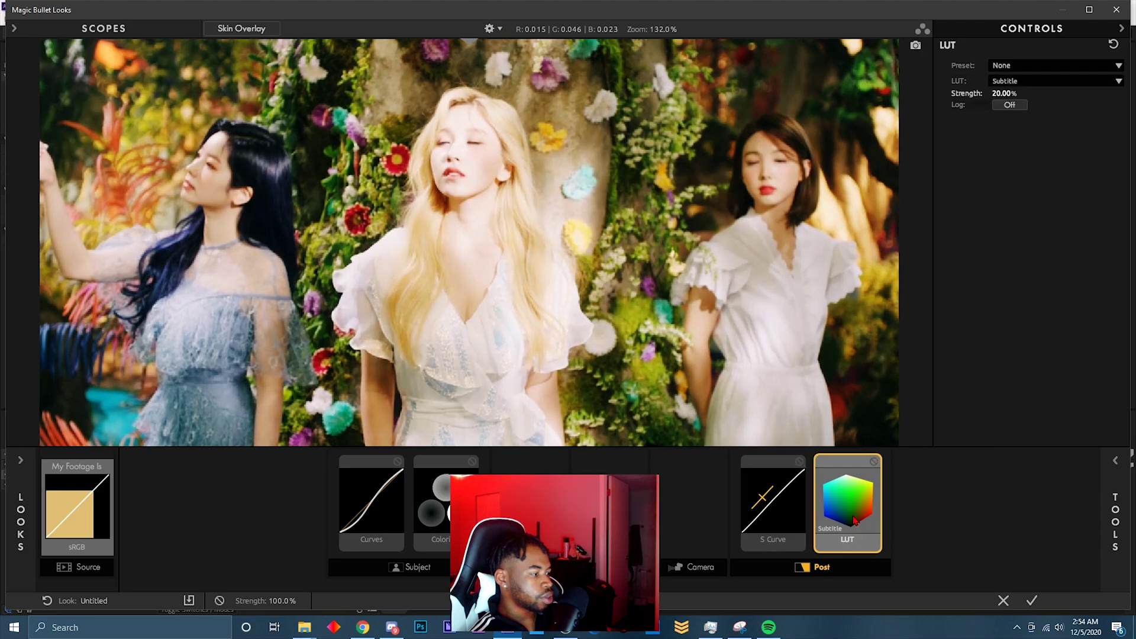
mouse_move(1105, 487)
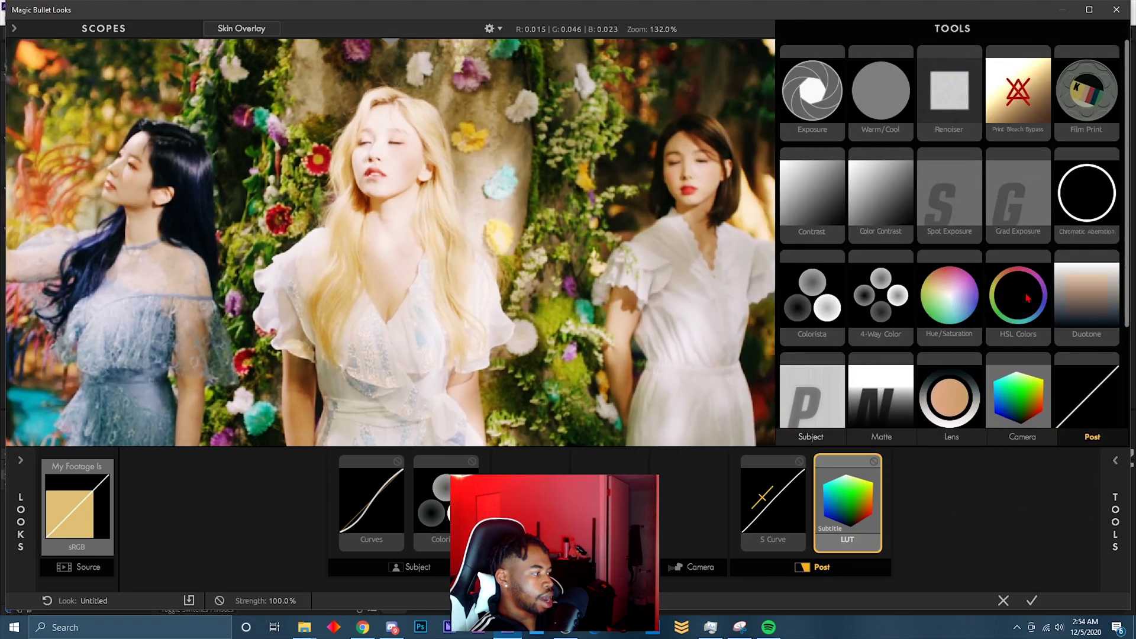
left_click_drag(1025, 290, 837, 504)
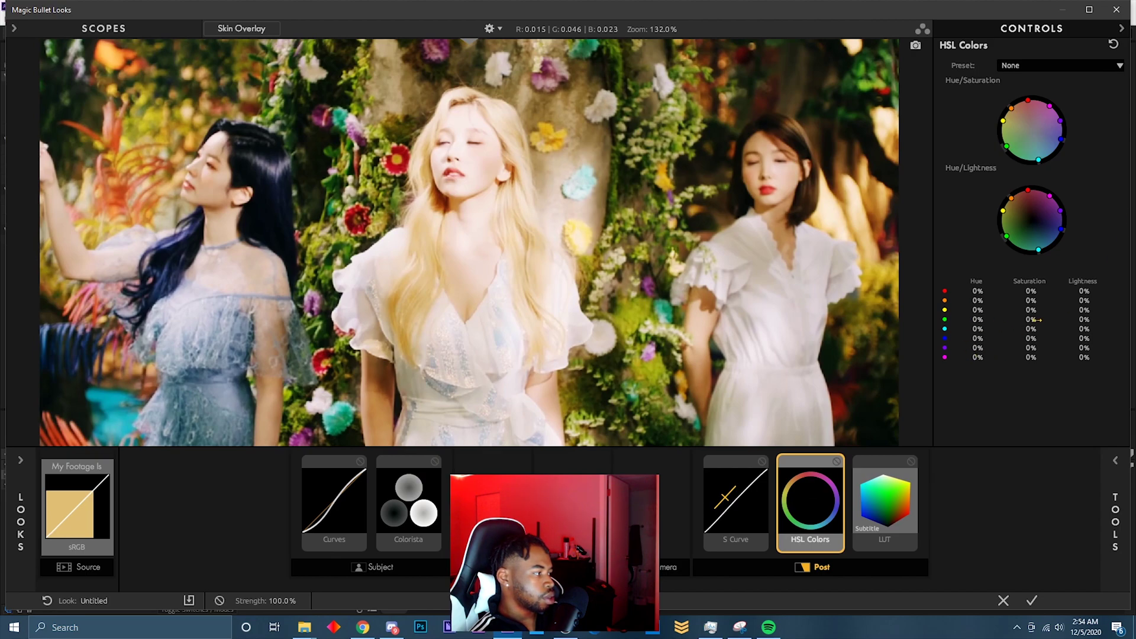
left_click_drag(1033, 319, 1035, 319)
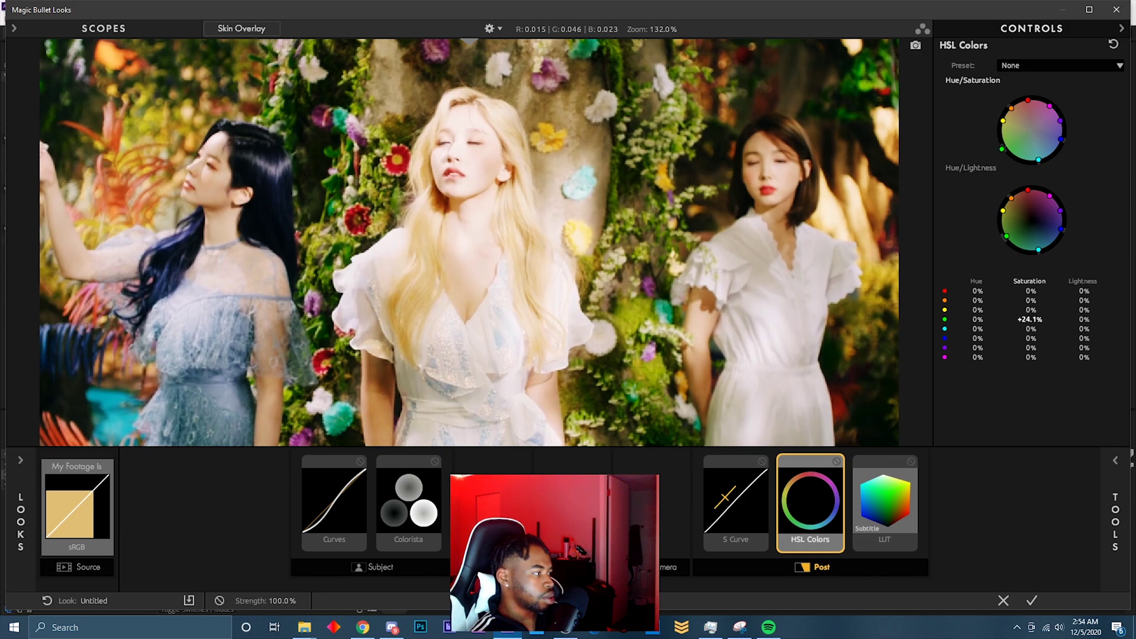
left_click_drag(1030, 318, 915, 475)
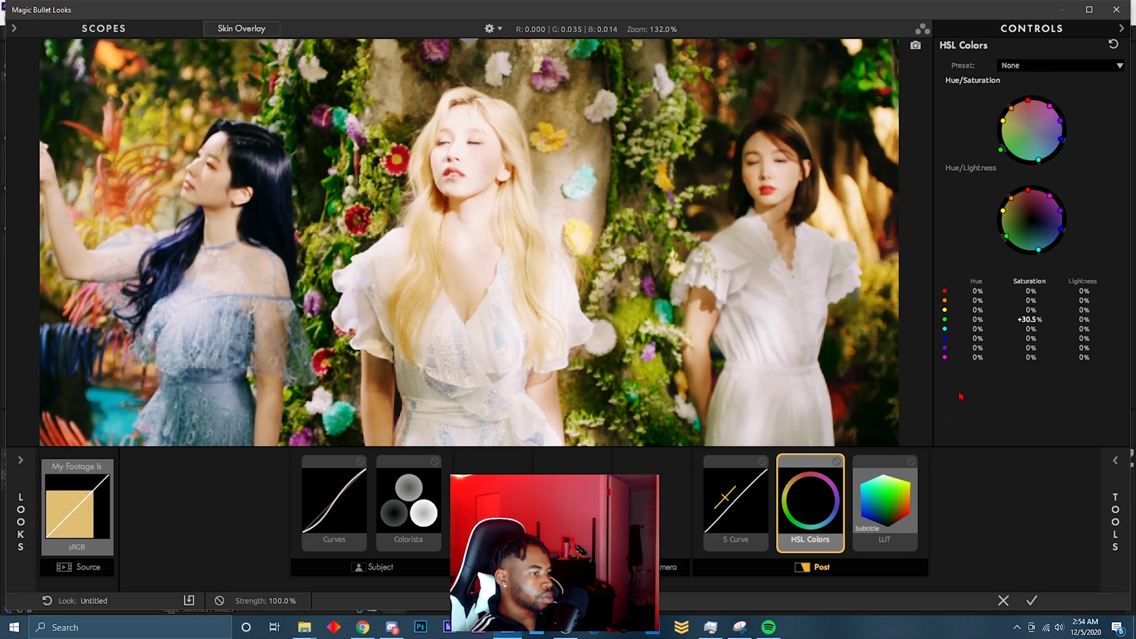
Step: Raise the orange saturation in HSL Colors to +18.6% and fine-tune the red saturation
left_click_drag(1028, 300, 944, 305)
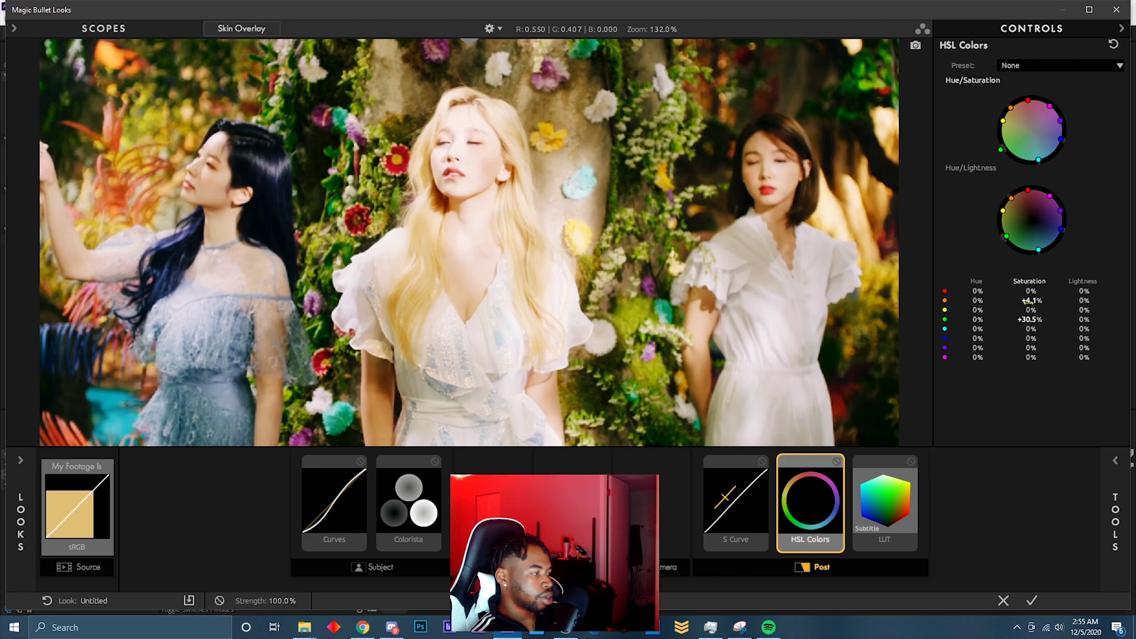
left_click_drag(1027, 301, 1053, 301)
left_click_drag(1030, 290, 1037, 291)
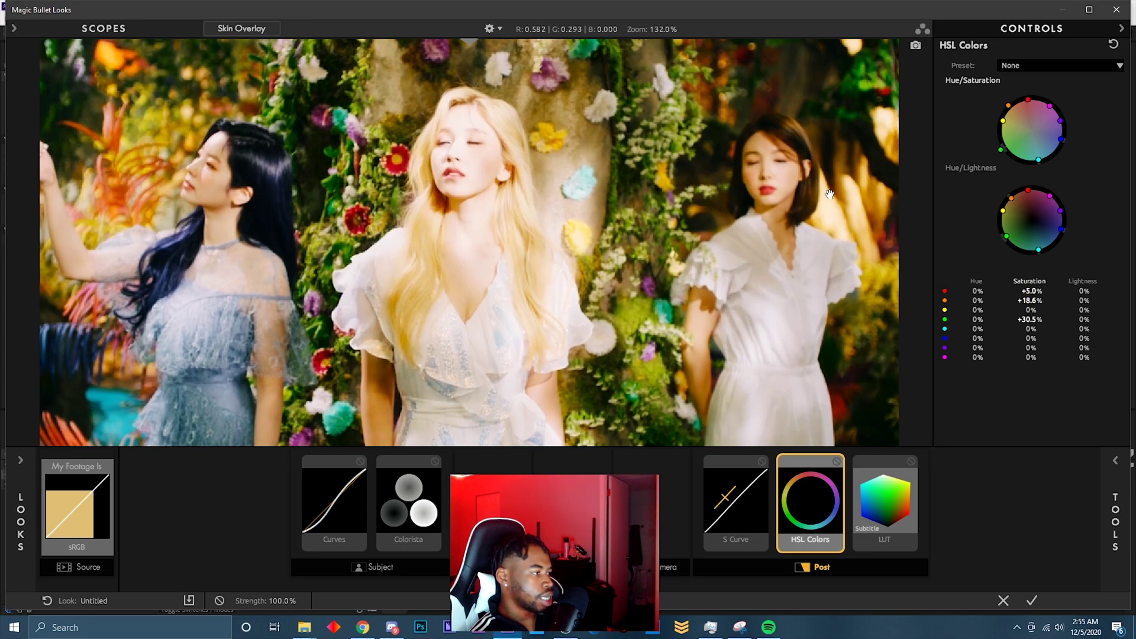
left_click_drag(1030, 291, 1020, 291)
Step: Set the Subtitle LUT's strength to 100% and review the HSL Colors and S Curve settings
left_click(903, 503)
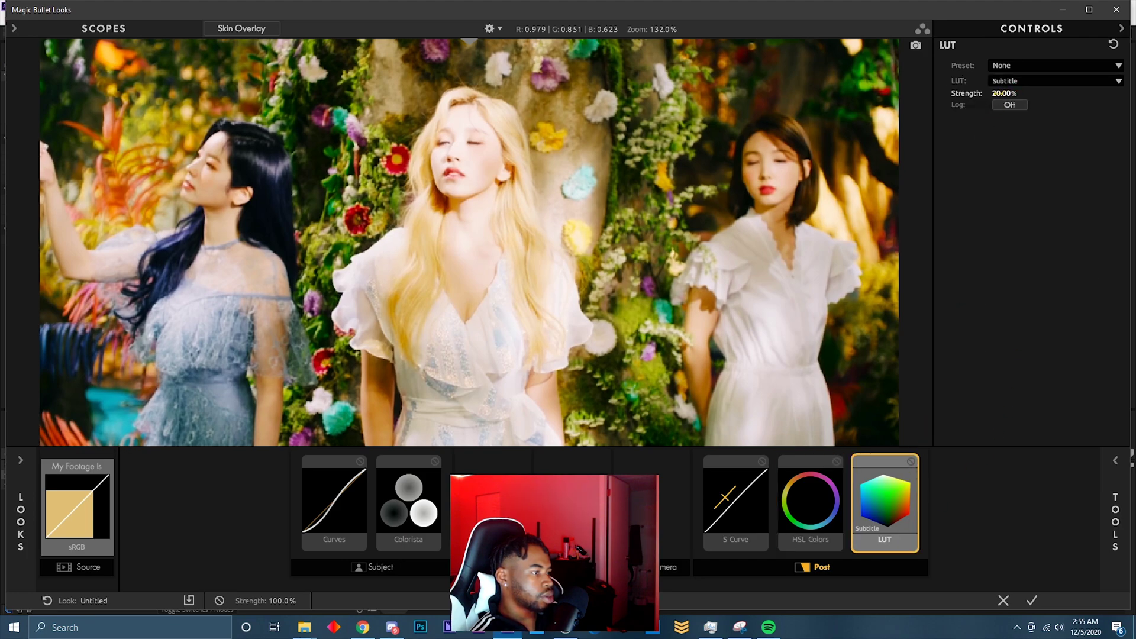
left_click_drag(1004, 93, 1050, 93)
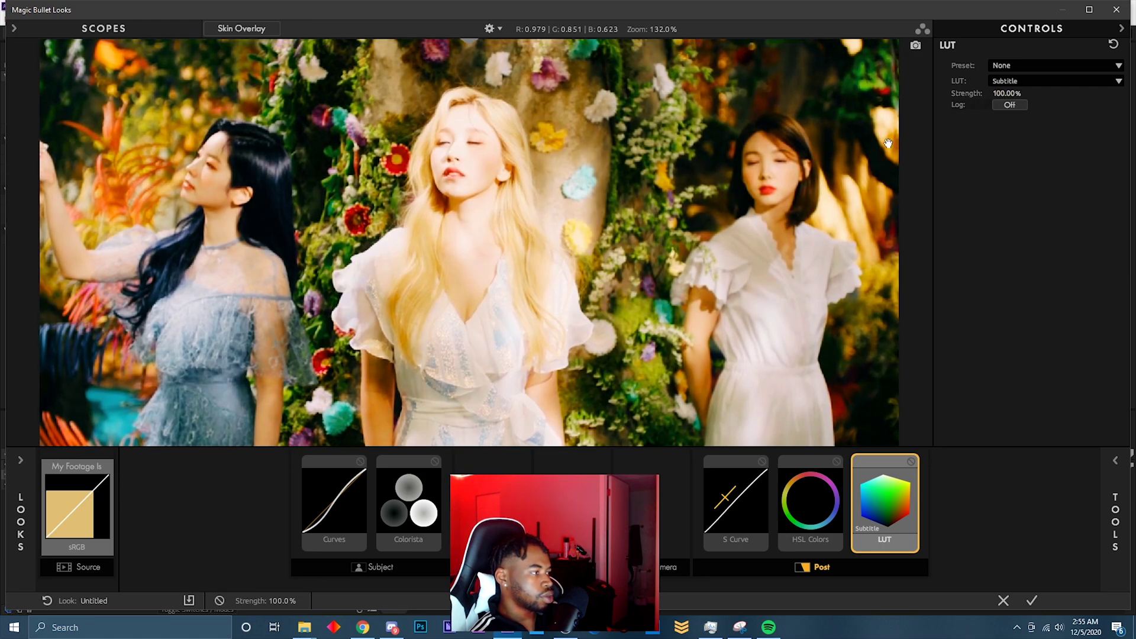
left_click(805, 482)
left_click(736, 490)
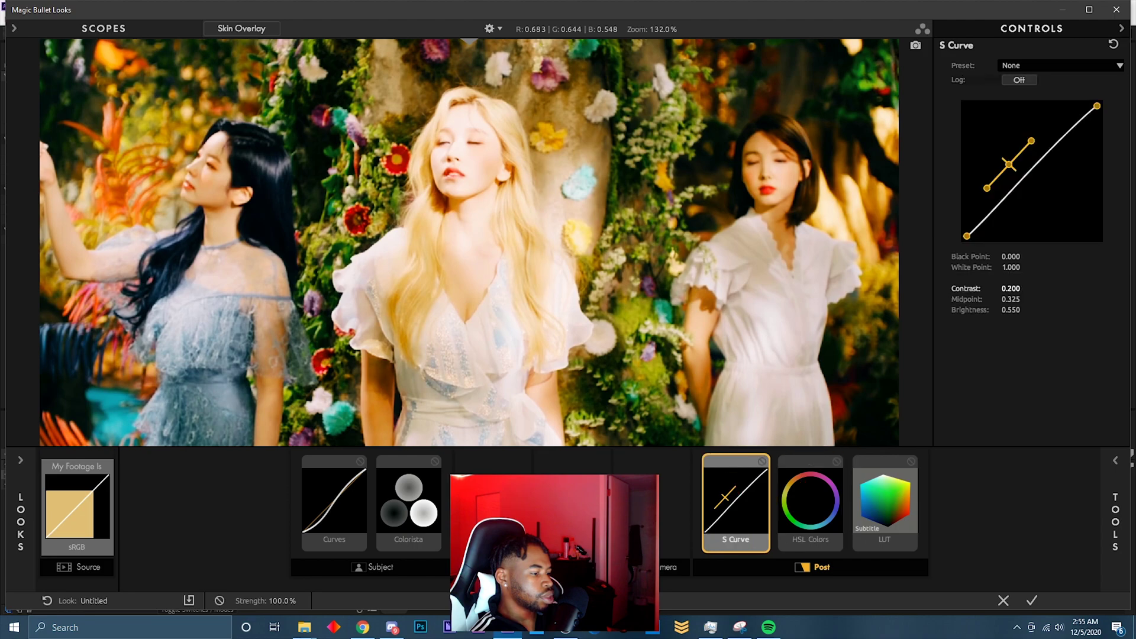
Step: In the Subject Curves tool, set contrast to +0.700 and the shadows value to 0.000, and apply the look
left_click(400, 492)
left_click(357, 491)
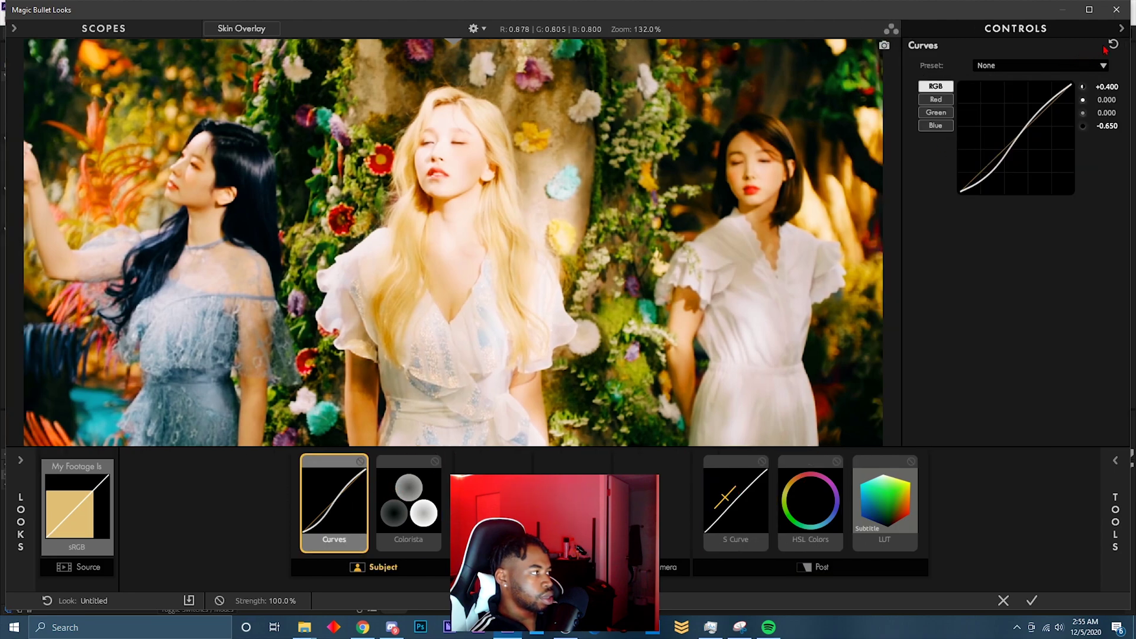
left_click_drag(1108, 87, 1129, 86)
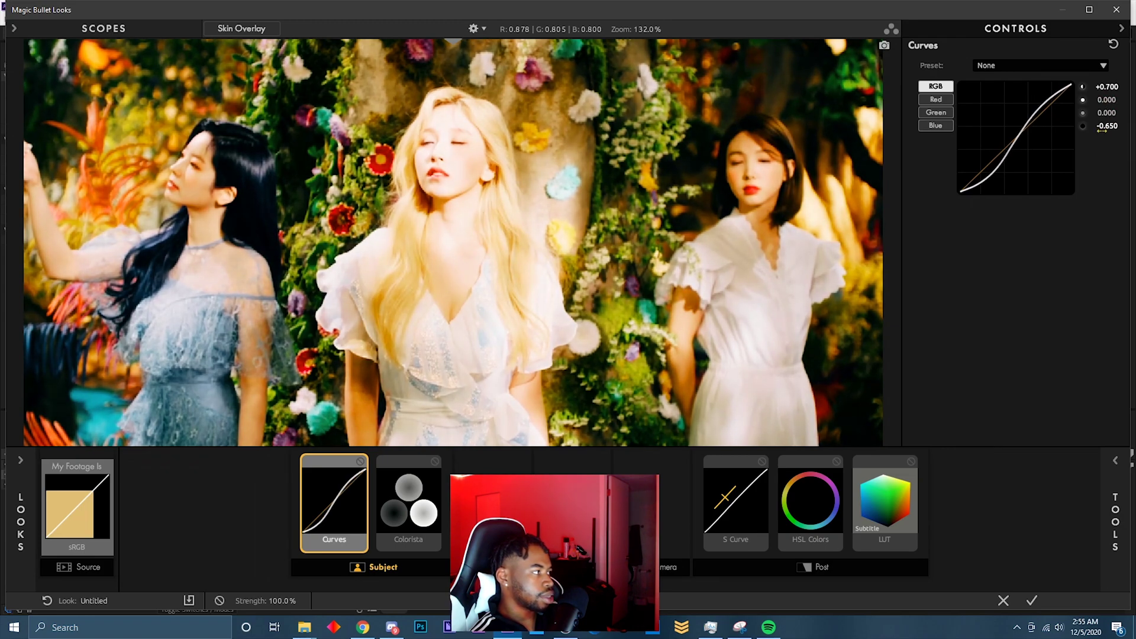
left_click_drag(1102, 130, 1123, 130)
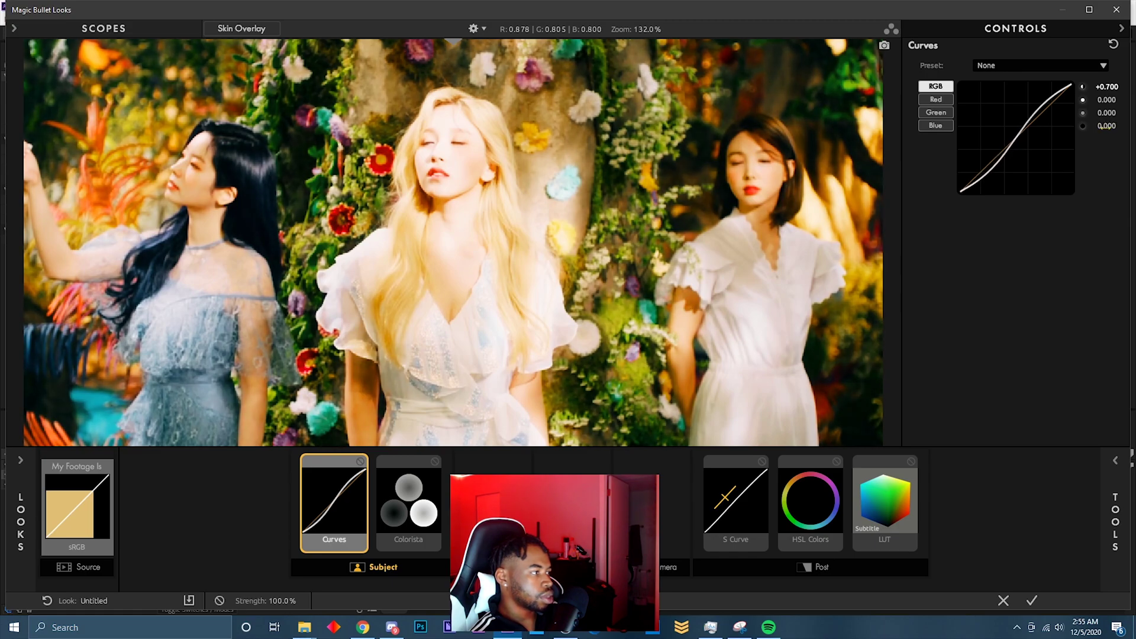
left_click(1032, 602)
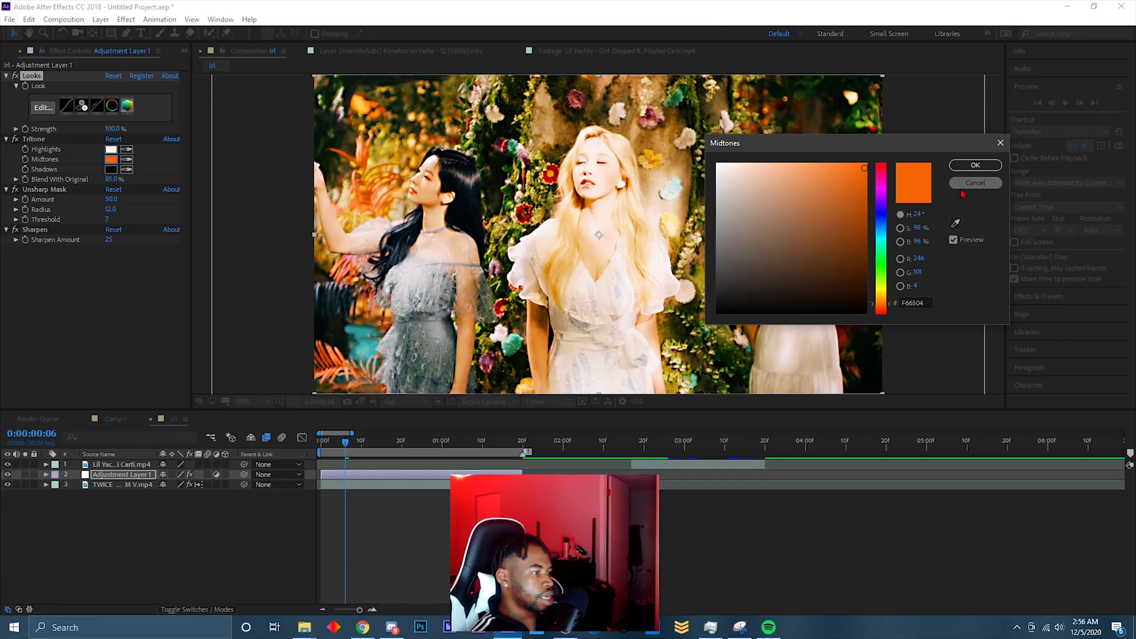
Step: Leave the Tritone midtones color as it is, enable Cache Before Playback and preview the irl composition from its first frame
left_click(962, 187)
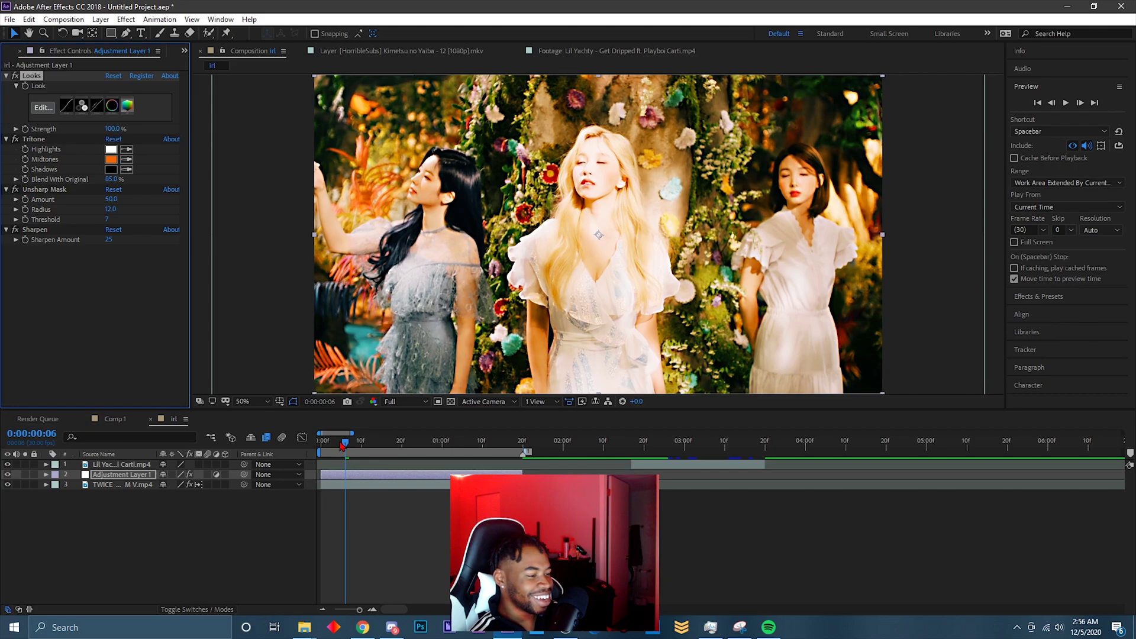
left_click_drag(342, 444, 320, 442)
left_click(1014, 159)
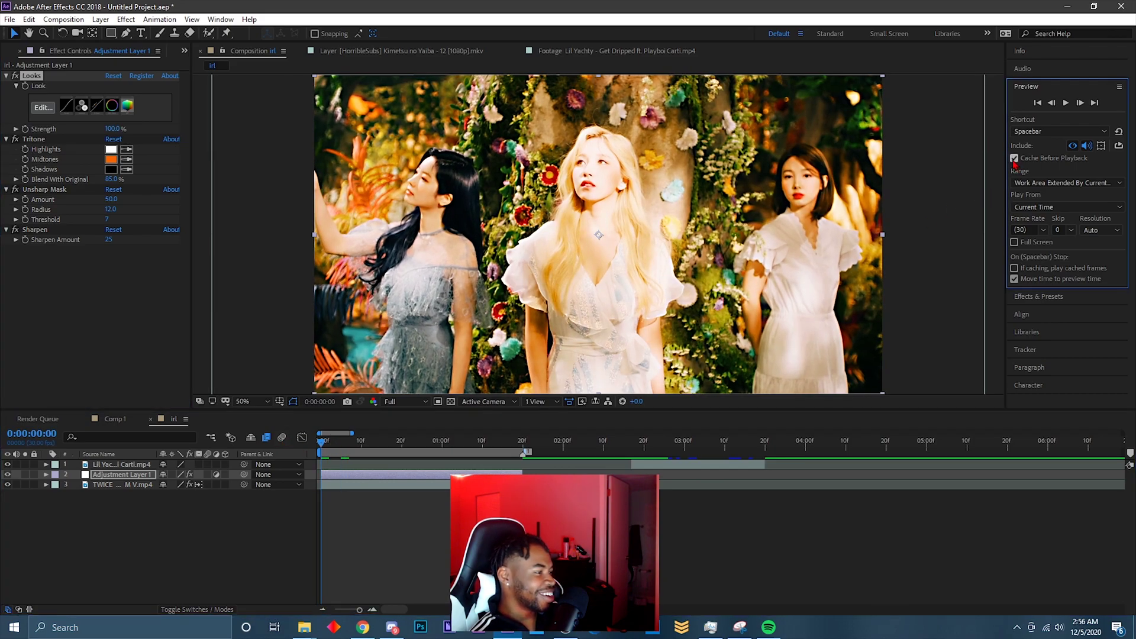
key("space")
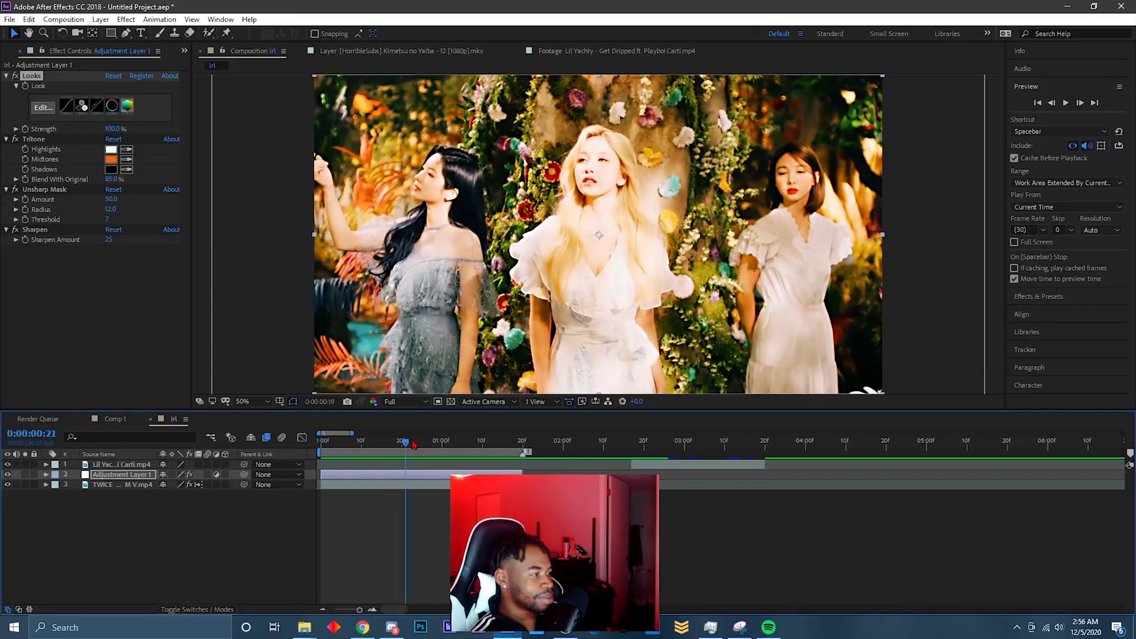
Step: Examine the graded frame at 0:00:00:23 and replay the first clip from the start
key("period")
key("period")
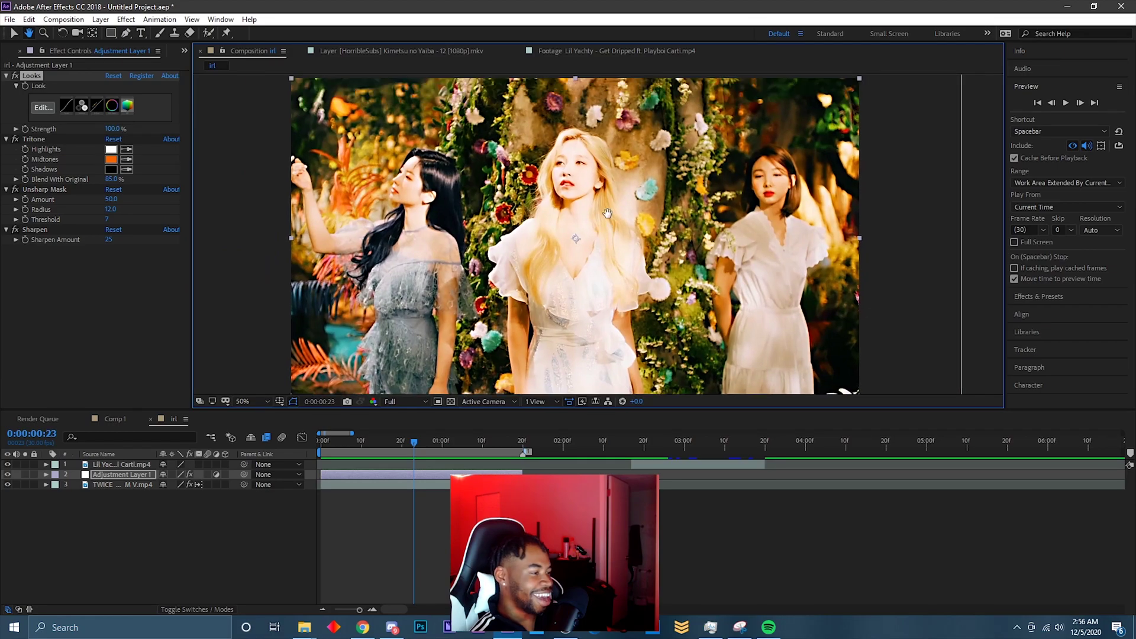
left_click_drag(608, 213, 610, 219)
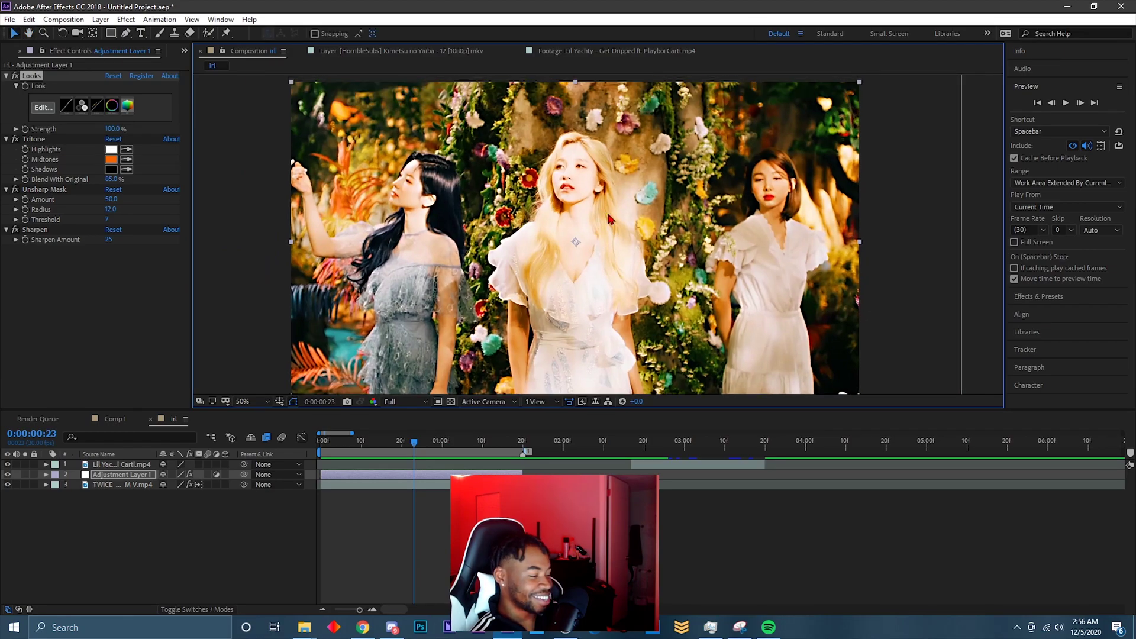
key("space")
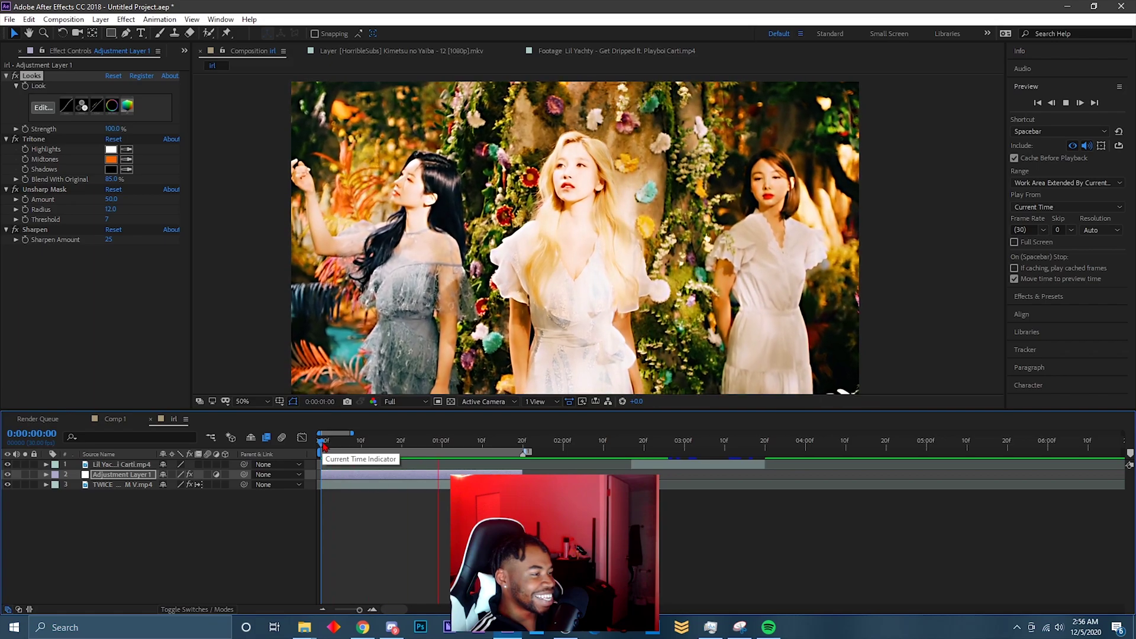
left_click_drag(323, 445, 467, 448)
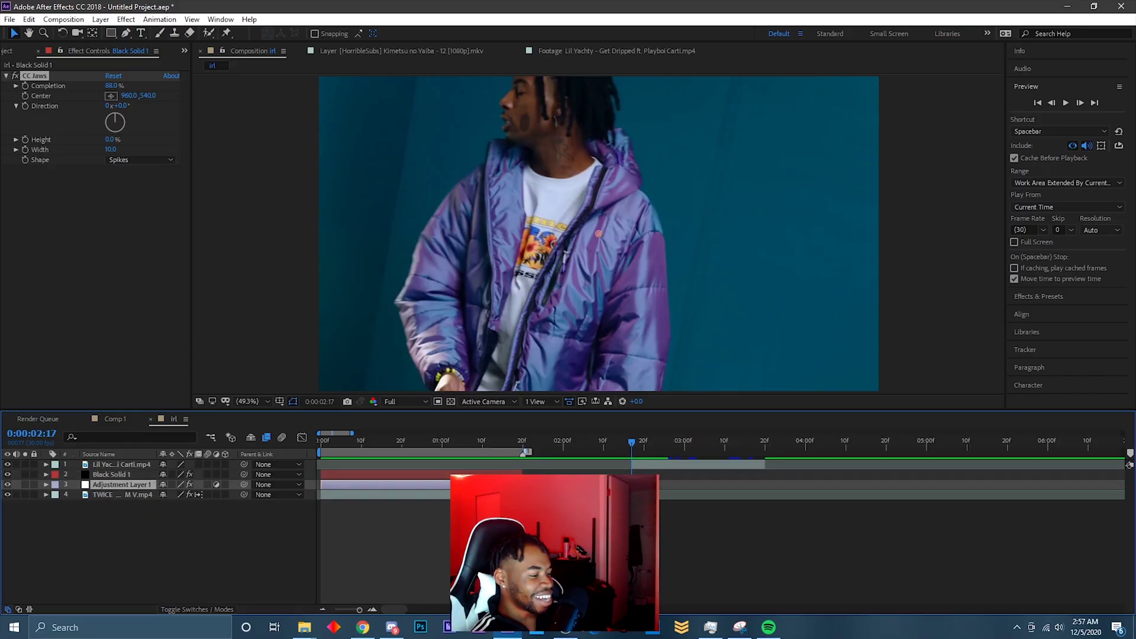
Step: Duplicate the black solid and adjustment layer above the Lil Yachty clip and start the copies at 0:00:02:17
left_click(402, 481, "shift")
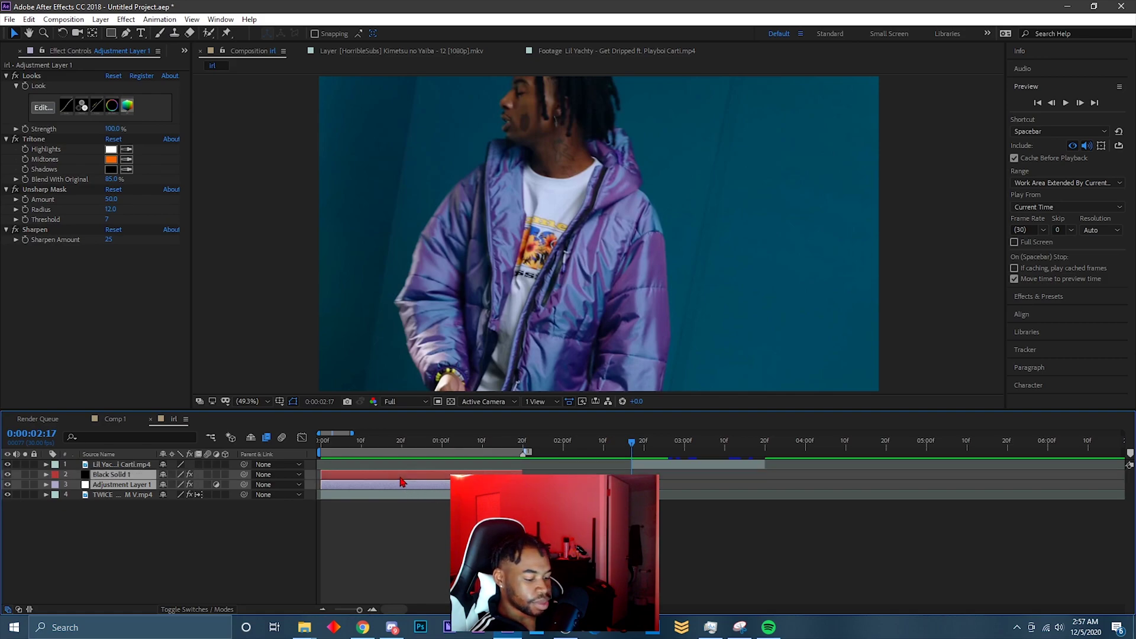
key("ctrl+d")
left_click_drag(123, 480, 123, 467)
key("bracketleft")
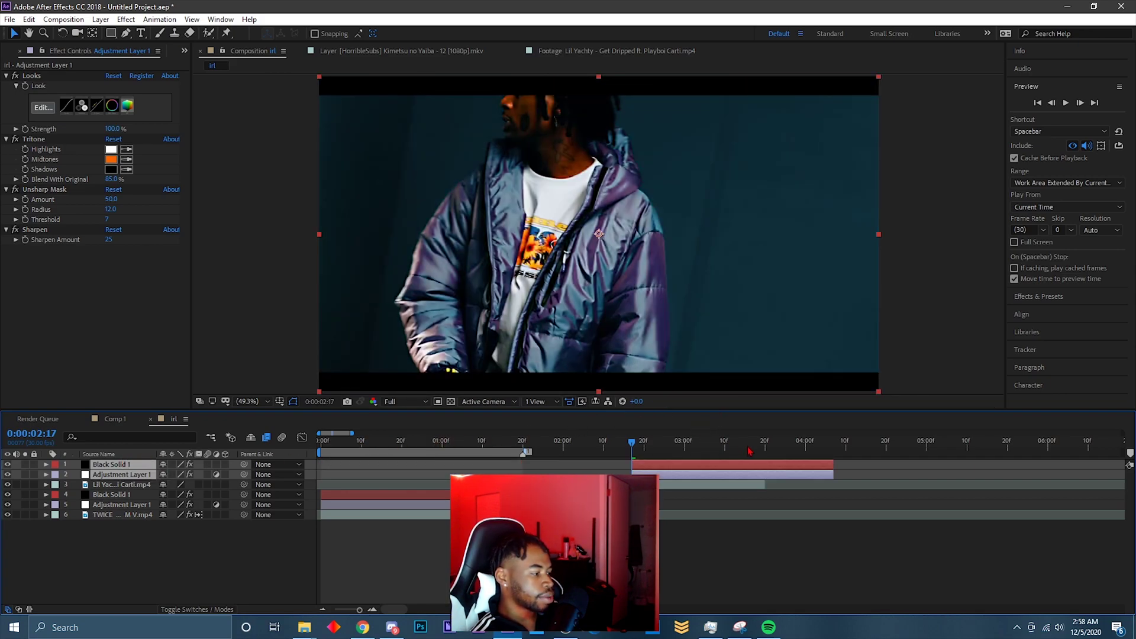
Step: Trim the duplicated layers to end at 0:00:03:19 and set the work area from 0:00:02:17 to 0:00:03:19
left_click_drag(748, 451, 762, 450)
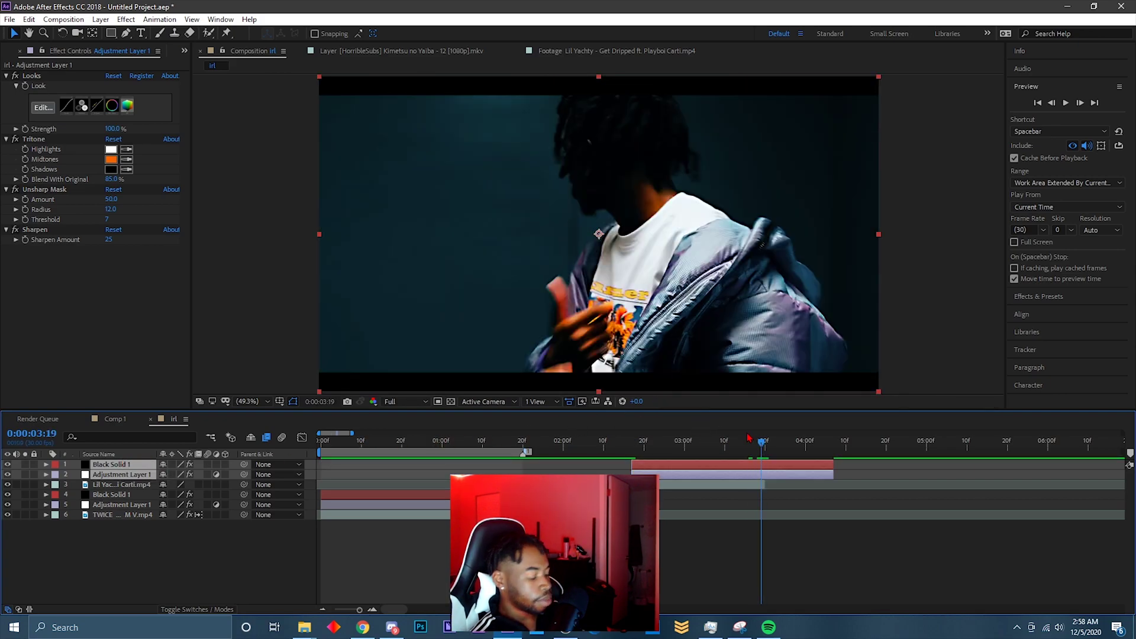
key("alt+bracketright")
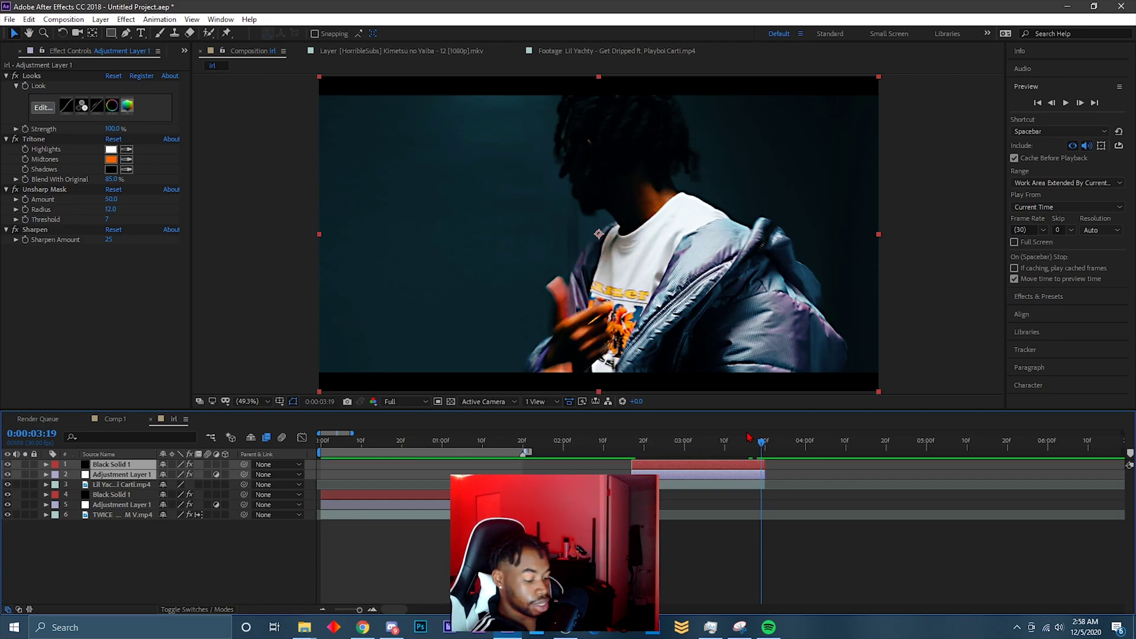
key("n")
left_click_drag(656, 445, 634, 454)
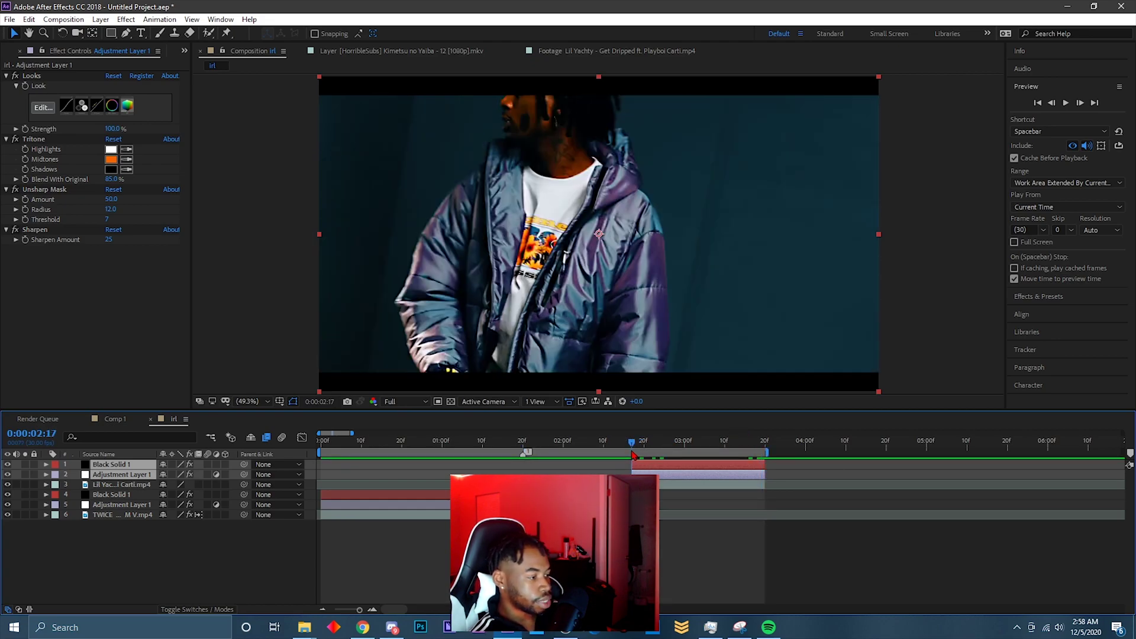
key("b")
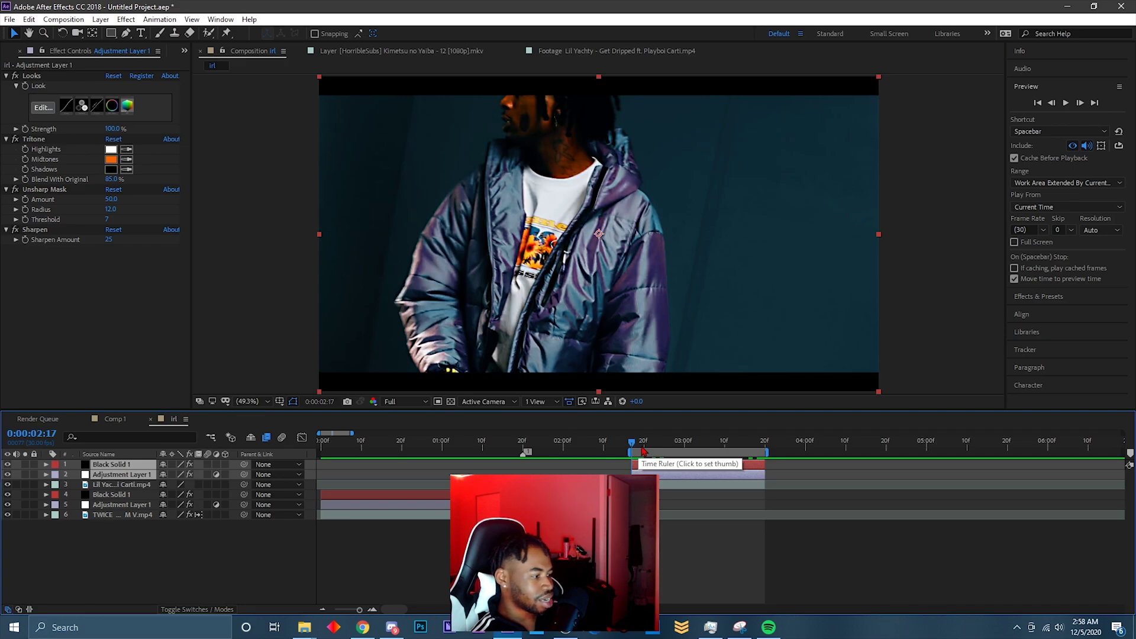
Step: At 0:00:03:00, change the Looks LUT on the Lil Yachty clip's adjustment layer to Maxine at about 80% strength
left_click(685, 445)
left_click(668, 475)
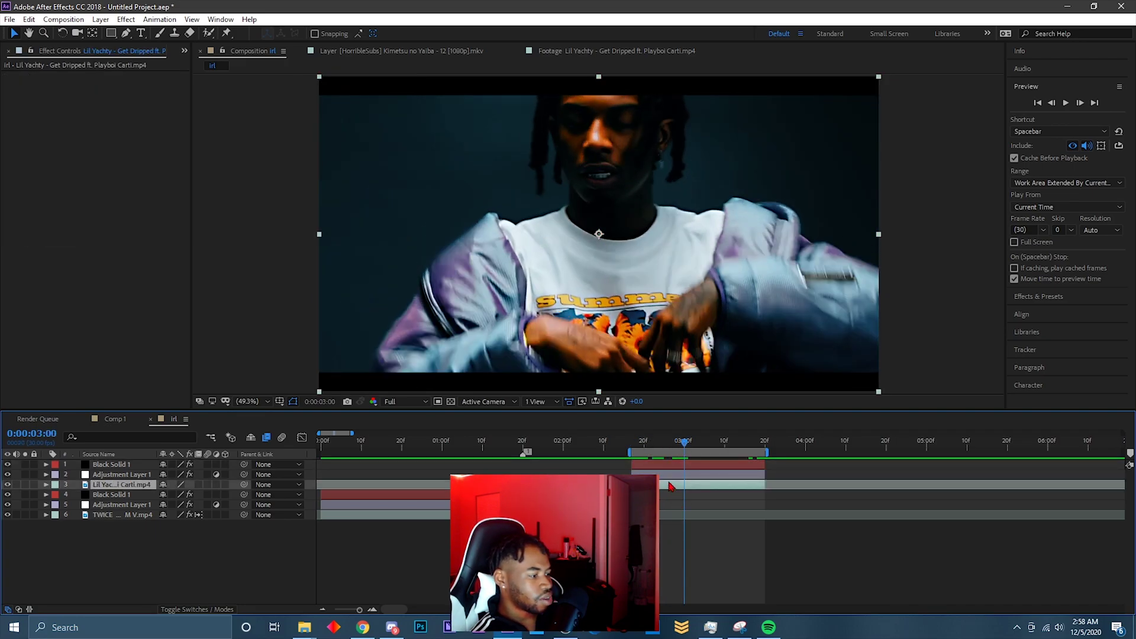
left_click(42, 107)
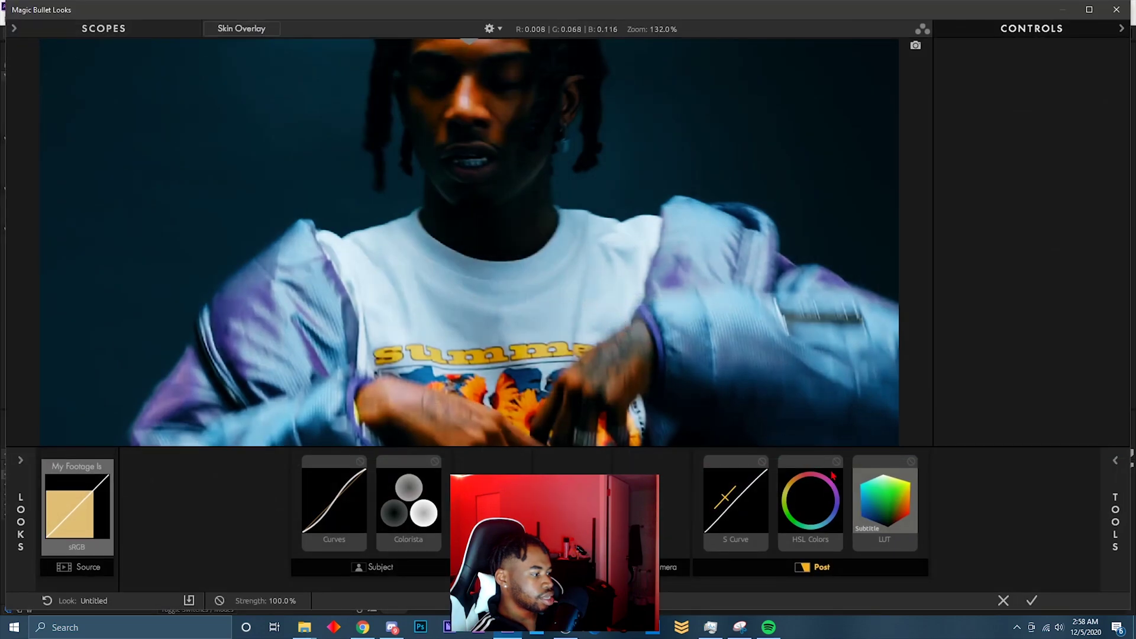
left_click(833, 475)
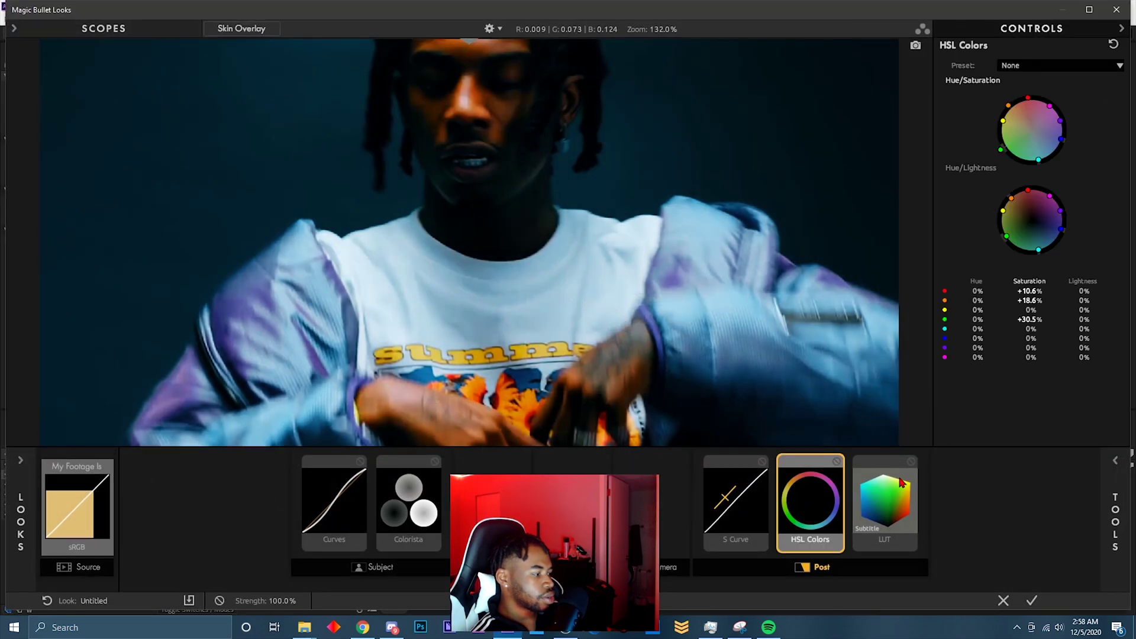
left_click(902, 480)
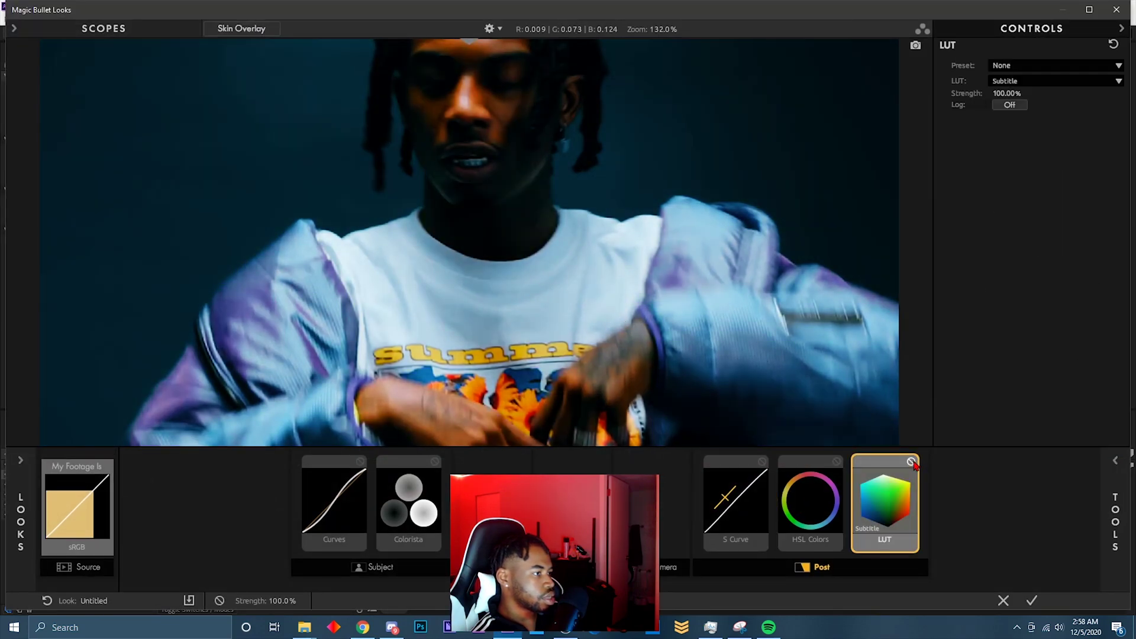
left_click(1017, 82)
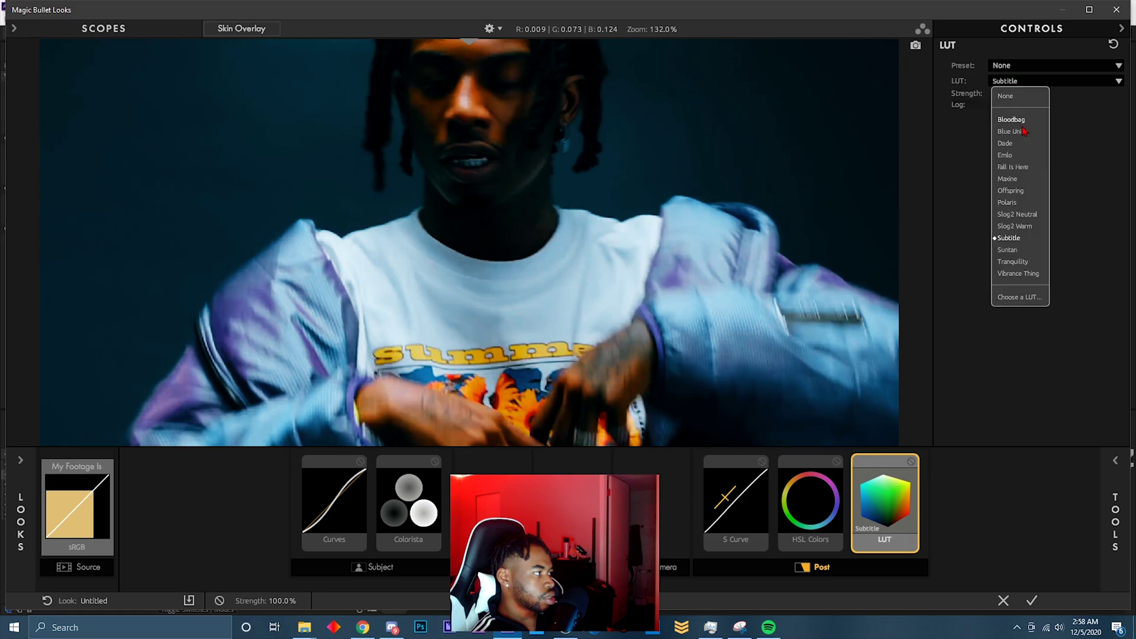
left_click(1011, 173)
left_click(1014, 81)
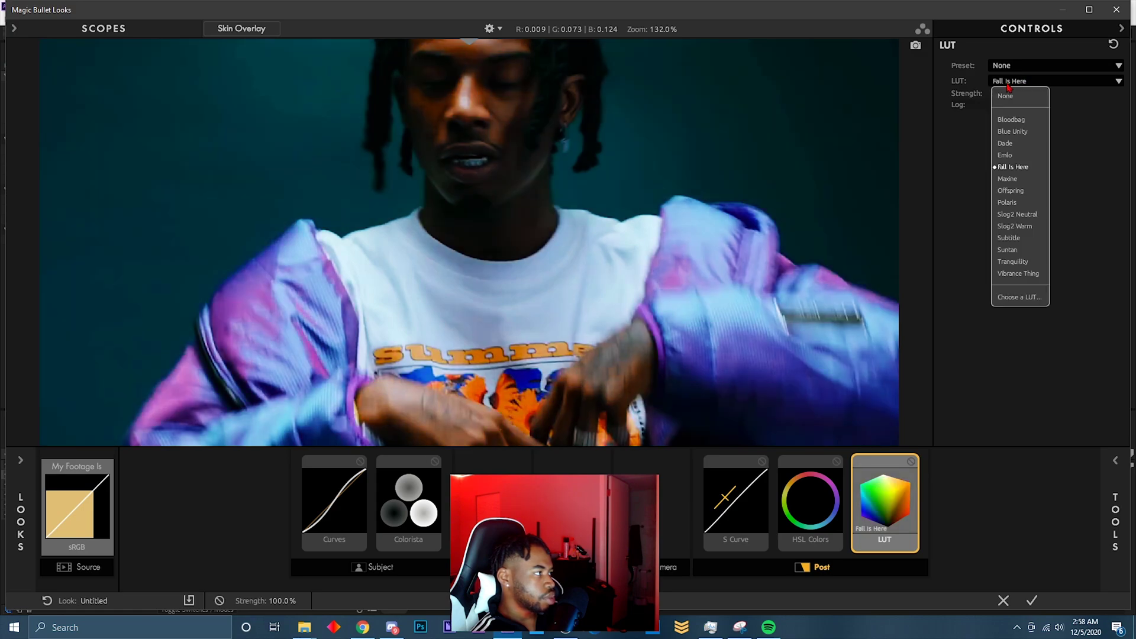
left_click(1010, 184)
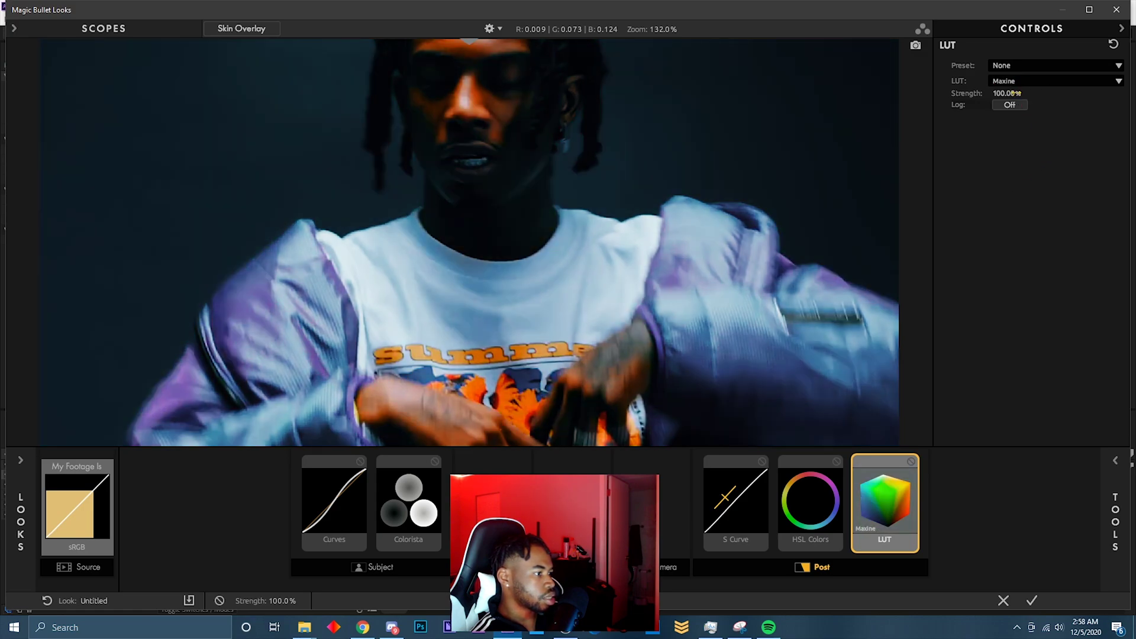
mouse_move(1005, 93)
left_mouse_down()
mouse_move(965, 93)
mouse_move(987, 93)
left_mouse_up()
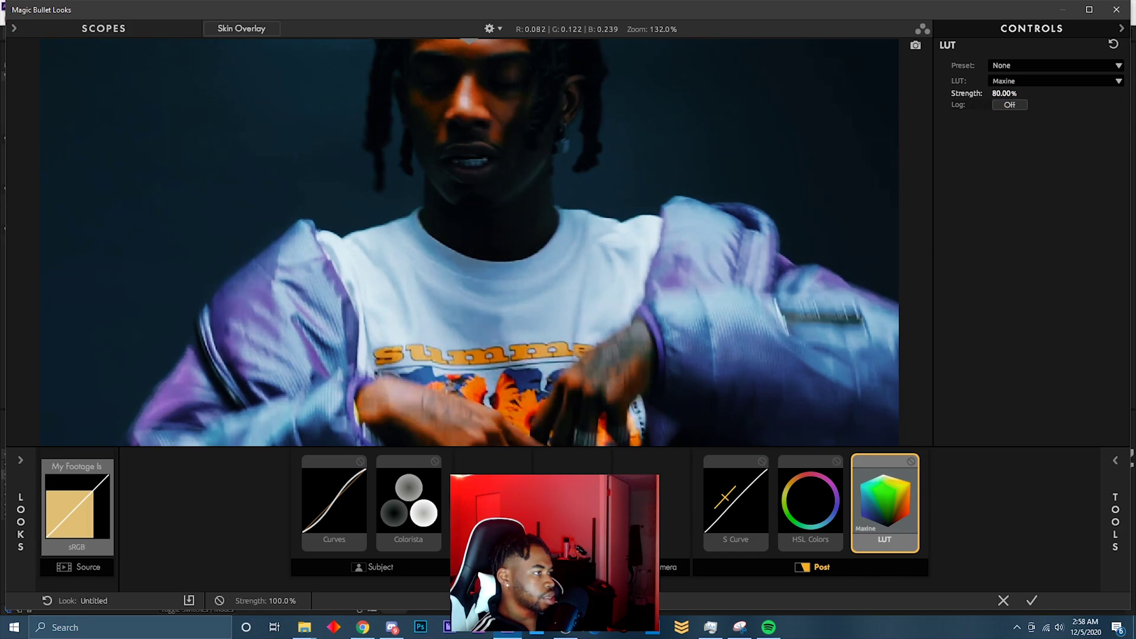
left_click_drag(970, 93, 967, 93)
Step: Raise the S Curve contrast in the look to about 0.5
left_click(831, 507)
left_click(761, 507)
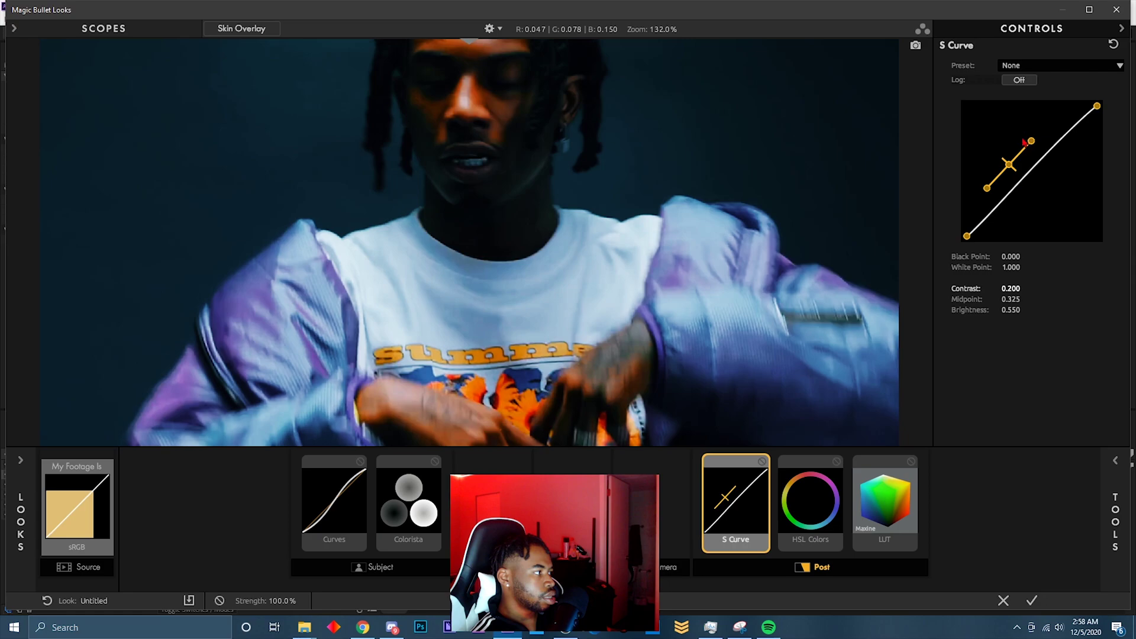
left_click_drag(1031, 140, 1036, 136)
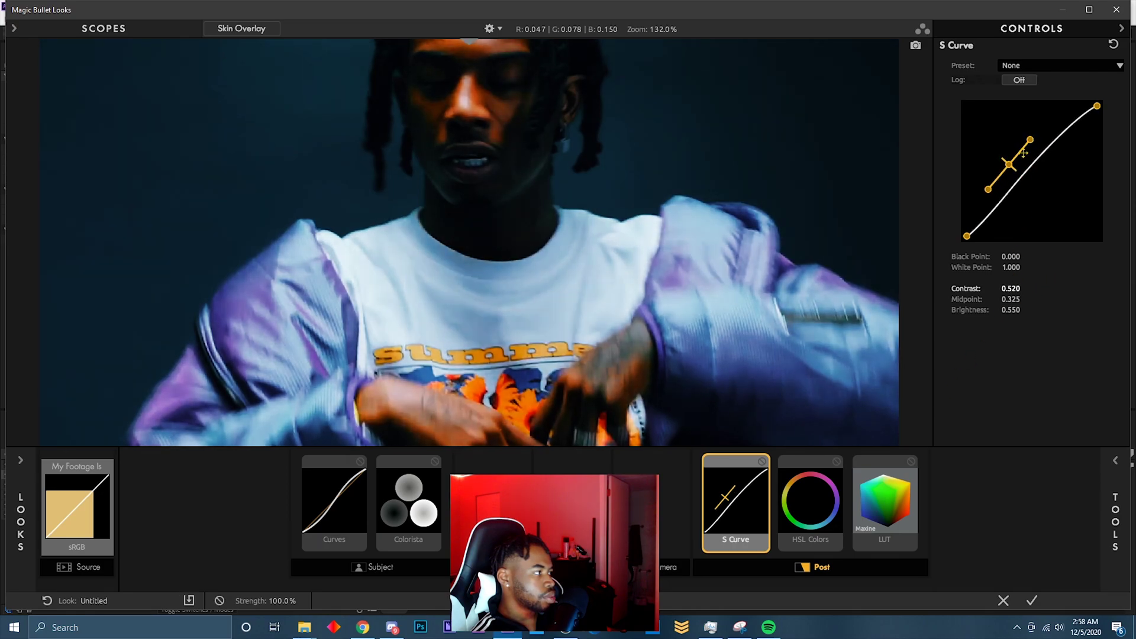
left_click_drag(1030, 140, 1028, 141)
Step: Raise the HSL Colors saturation to +34.3% for purple and +23.5% for magenta, and apply the look
left_click(821, 487)
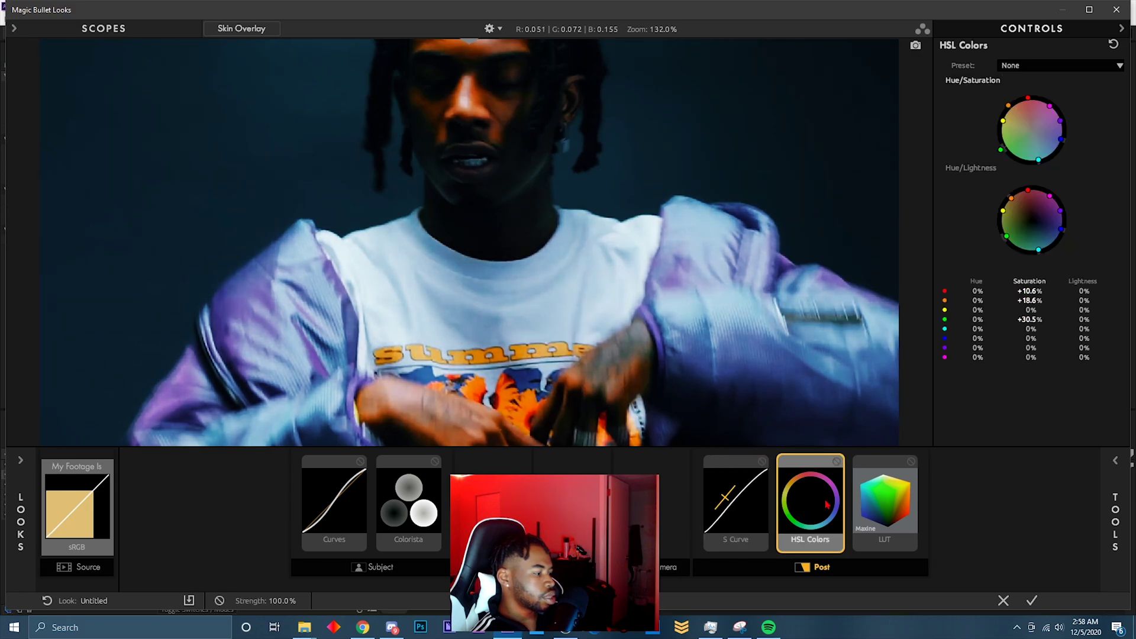
left_click_drag(1063, 120, 1068, 119)
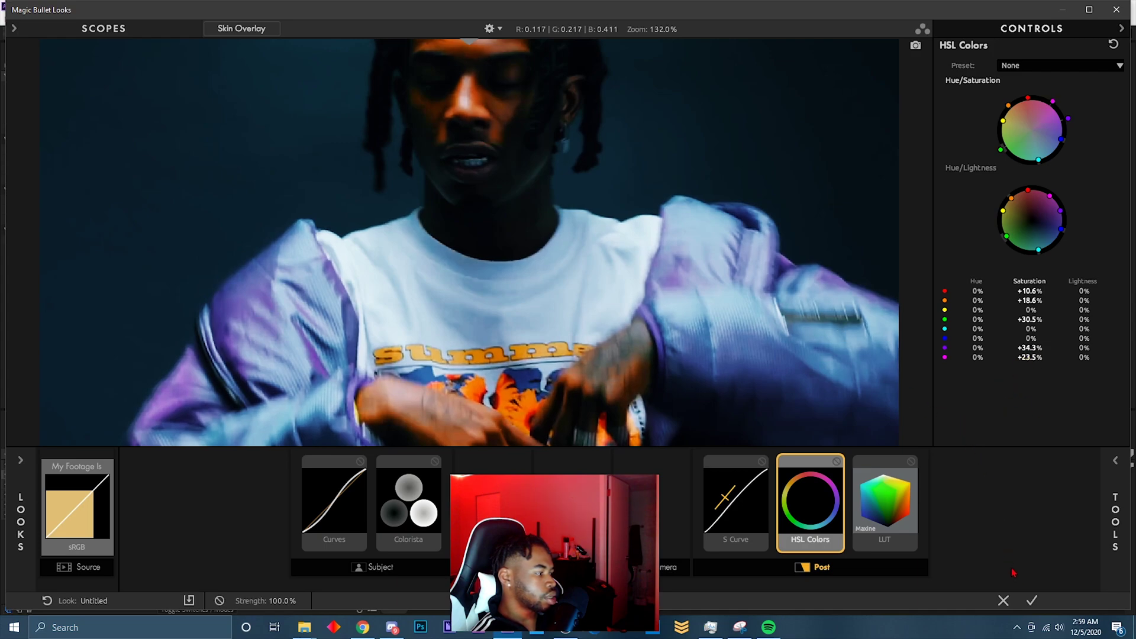
left_click(1031, 600)
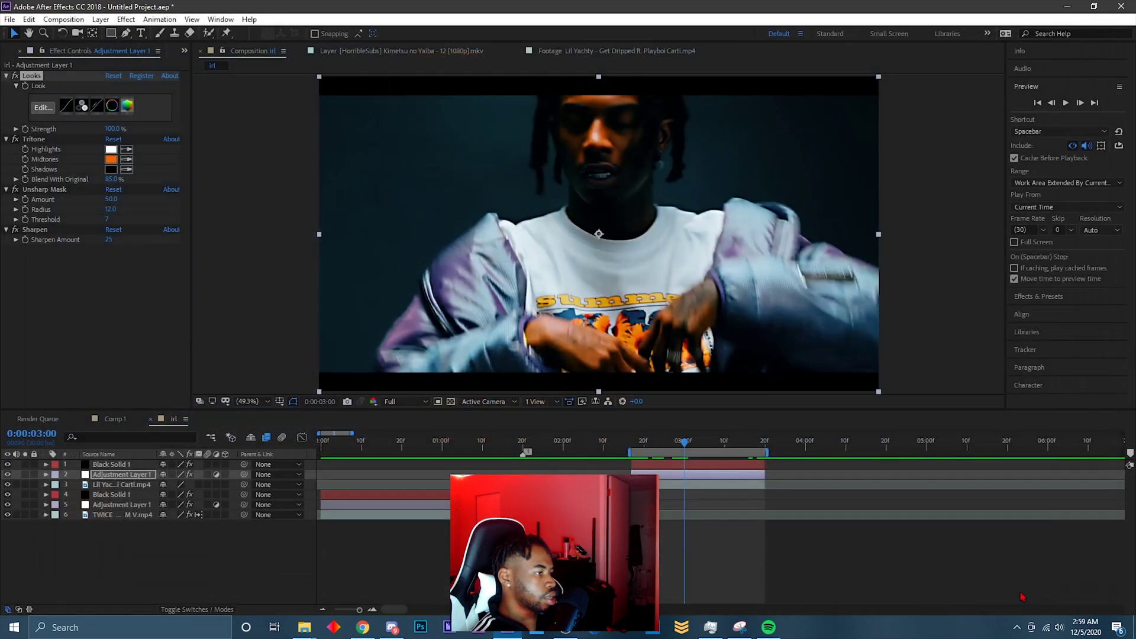
Step: Add the Exposure effect to the Lil Yachty clip with an exposure of 0.47 and compare the frame with it off and on
left_click(721, 486)
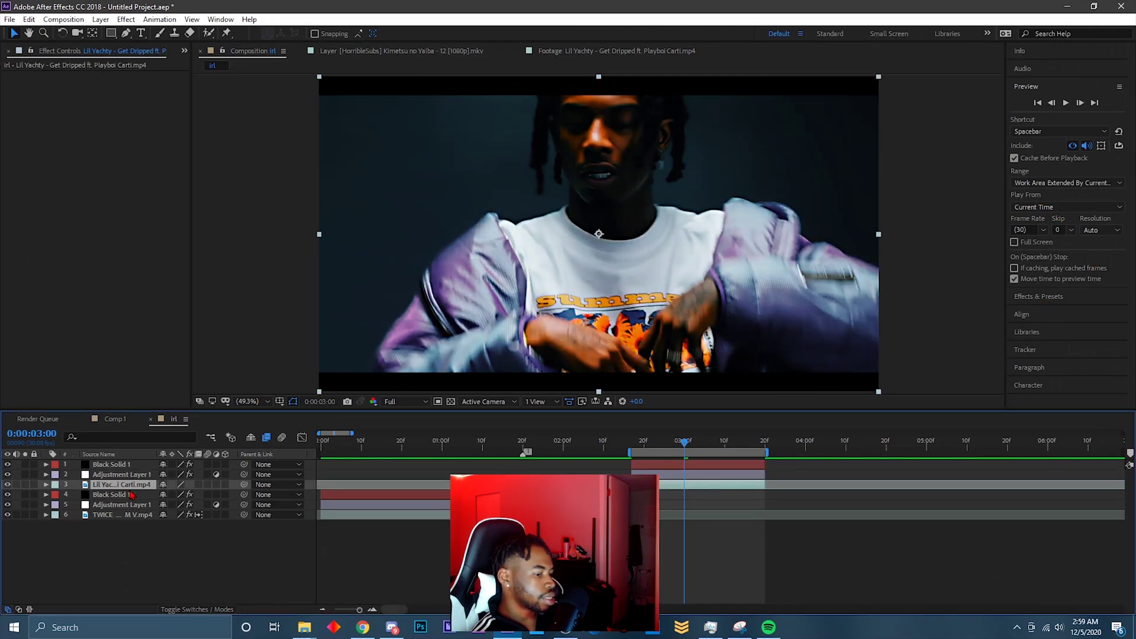
left_click(1078, 297)
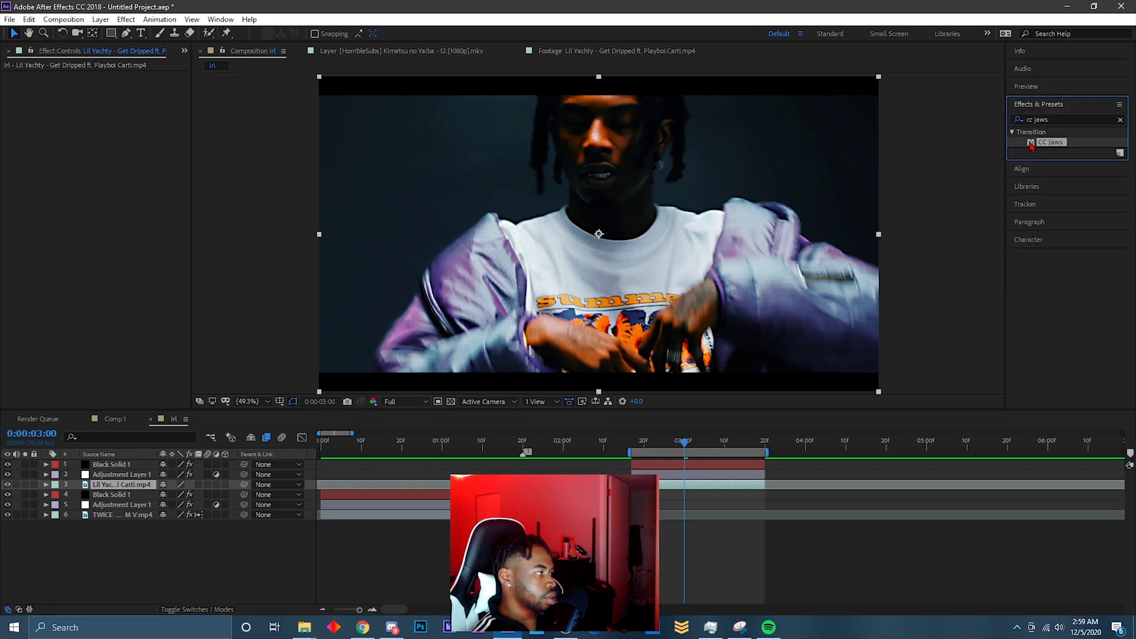
left_click(1044, 119)
type("exp")
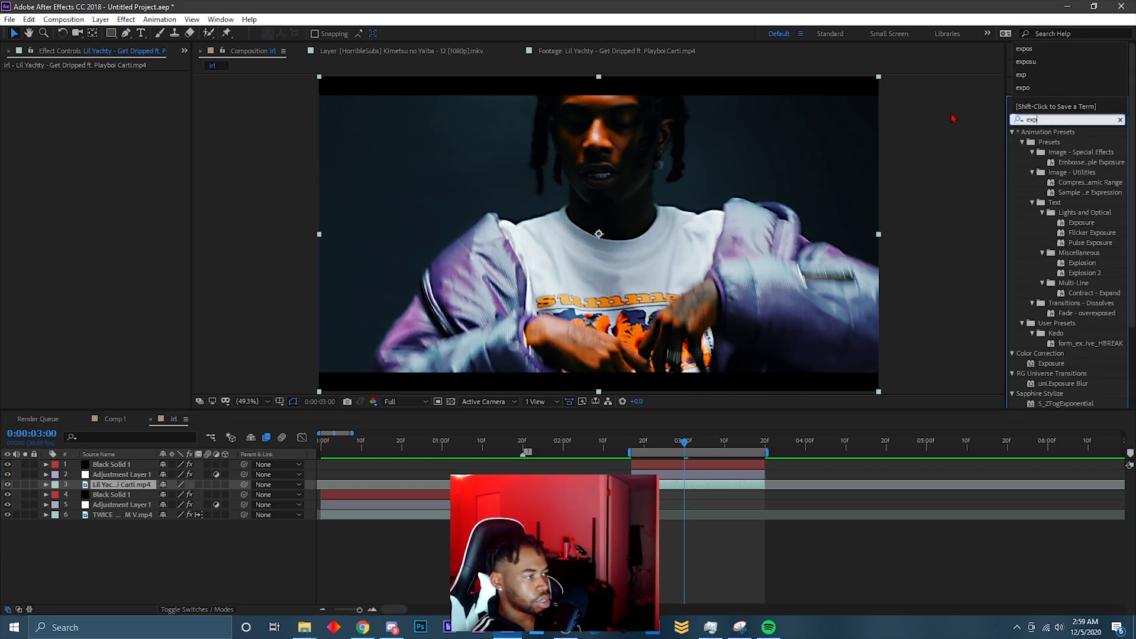
type("os")
double_click(1054, 254)
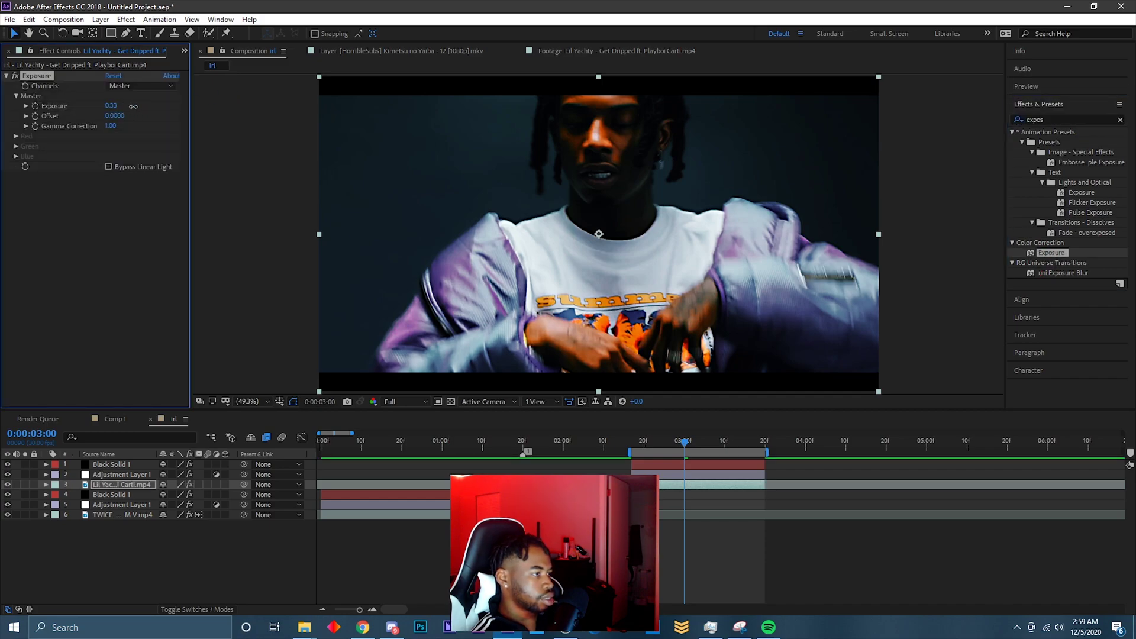
left_click_drag(134, 106, 149, 111)
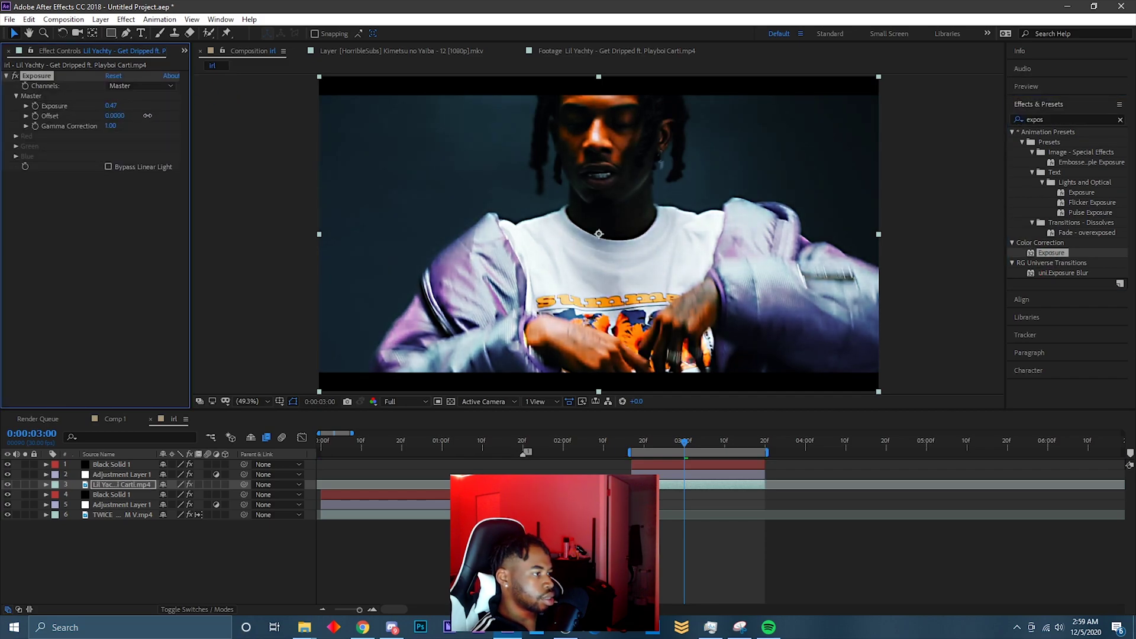
left_click(16, 78)
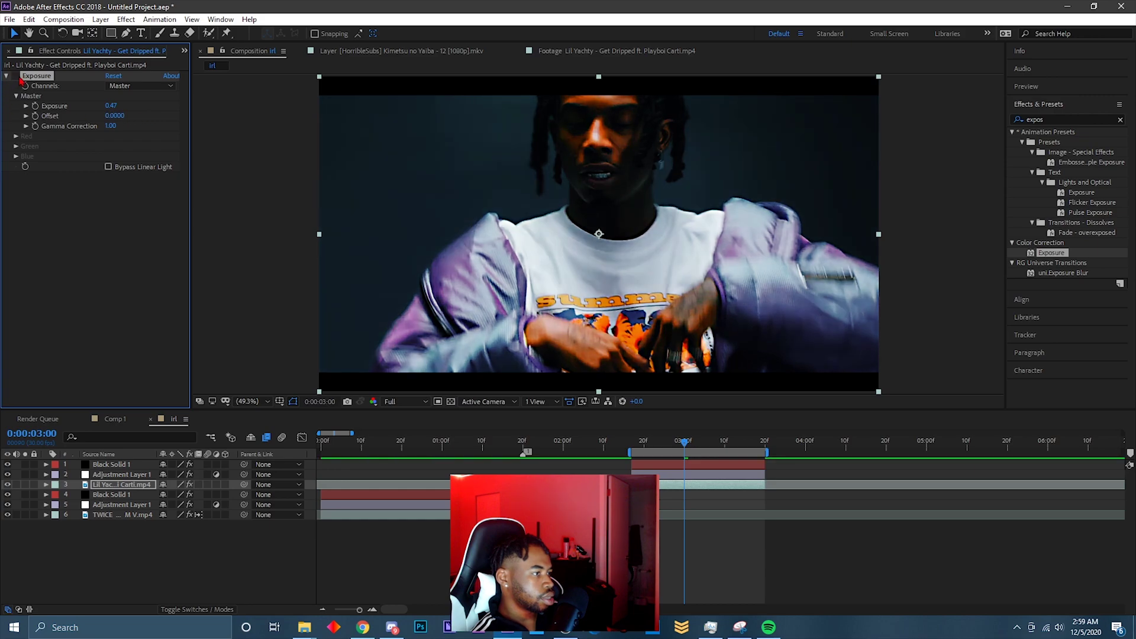
left_click(17, 78)
Step: Set the Tritone midtones on the Lil Yachty clip's adjustment layer to white (FFFFFF) and Blend With Original to 90%
left_click(649, 474)
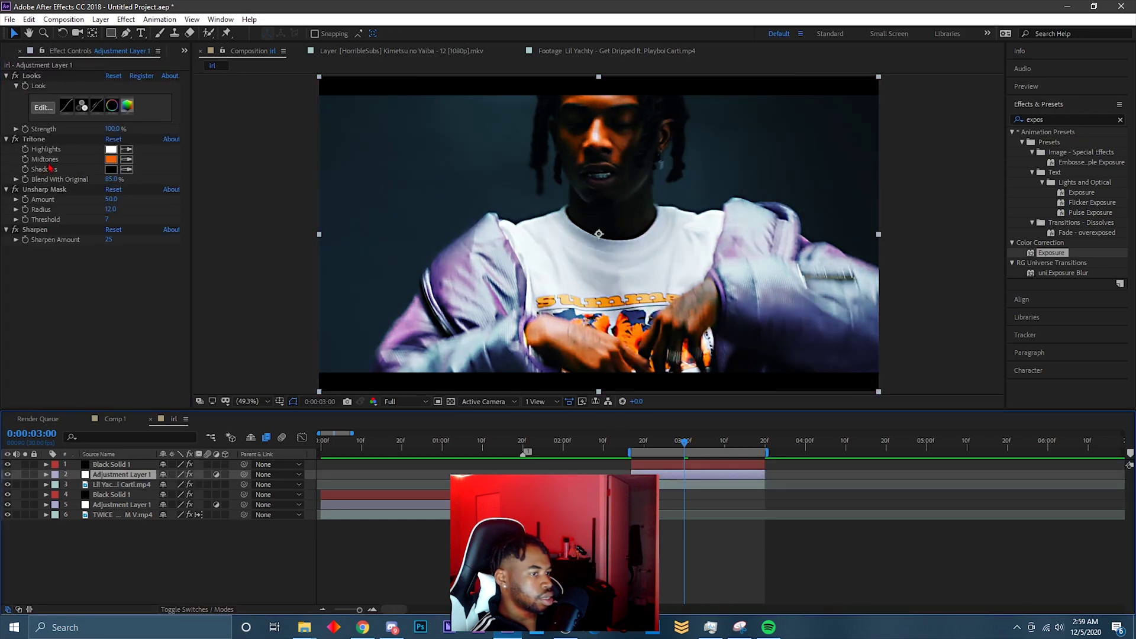
left_click(16, 139)
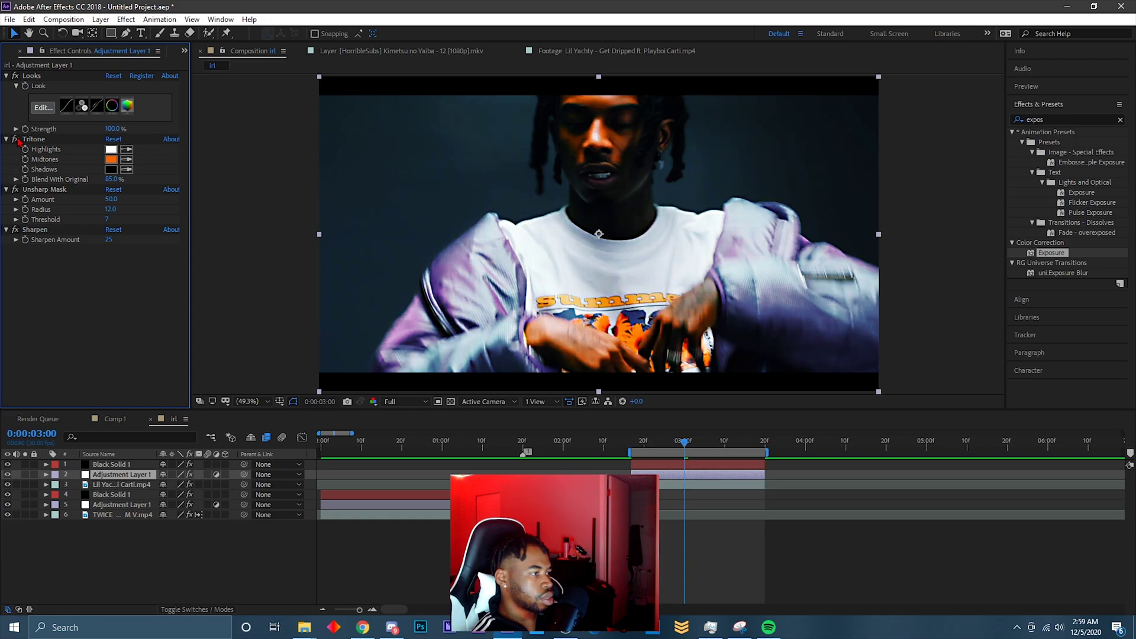
left_click(110, 159)
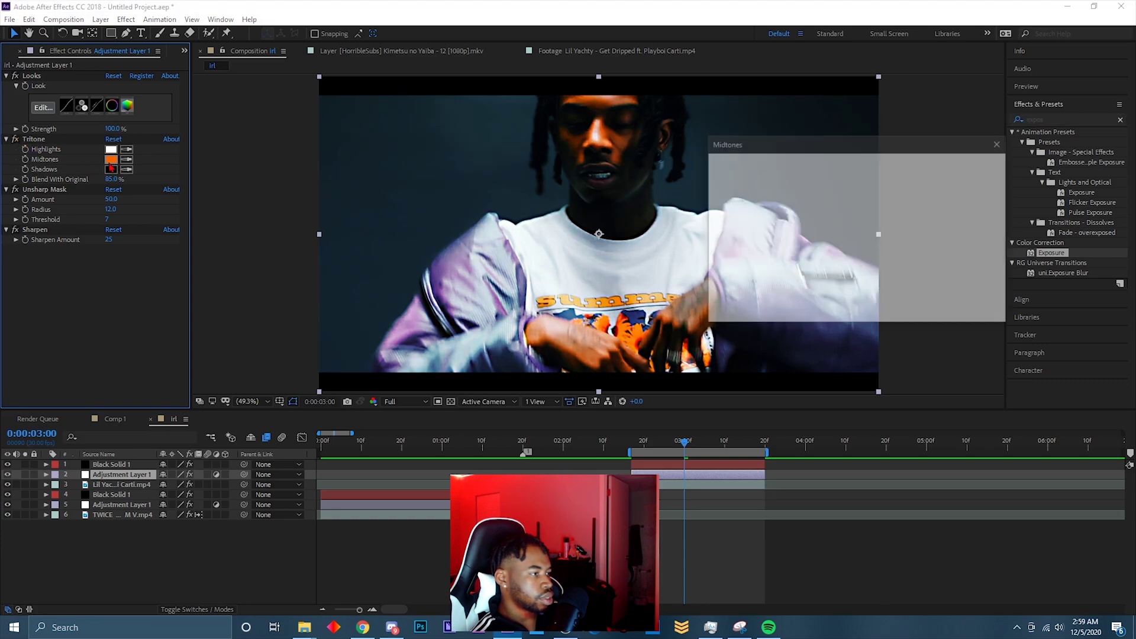
left_click_drag(789, 226, 701, 150)
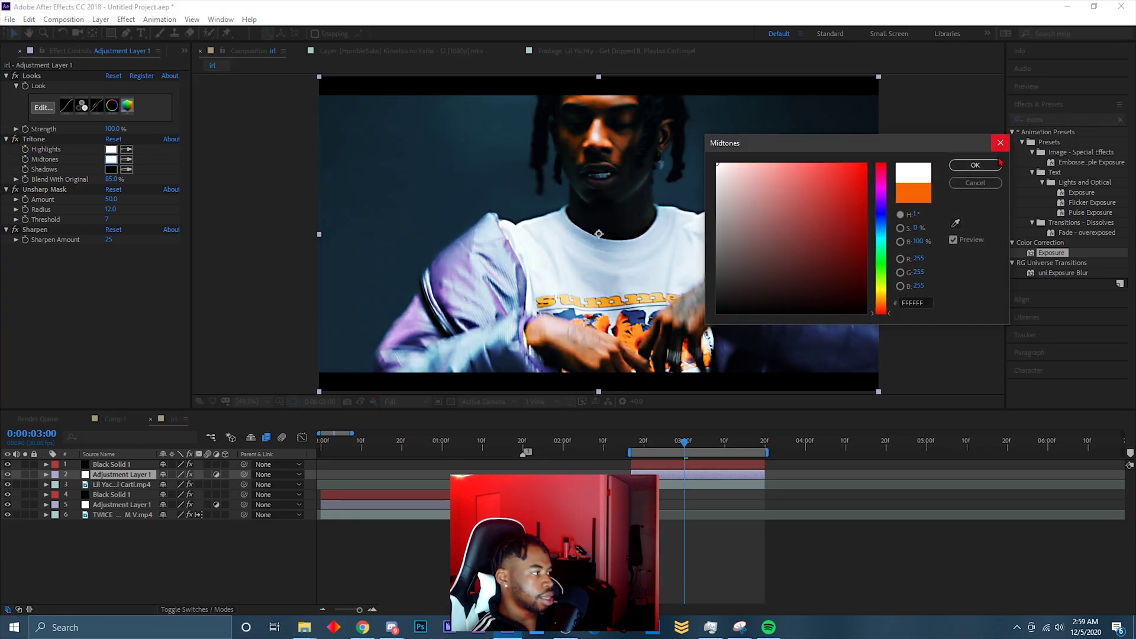
left_click(975, 165)
left_click_drag(107, 179, 107, 180)
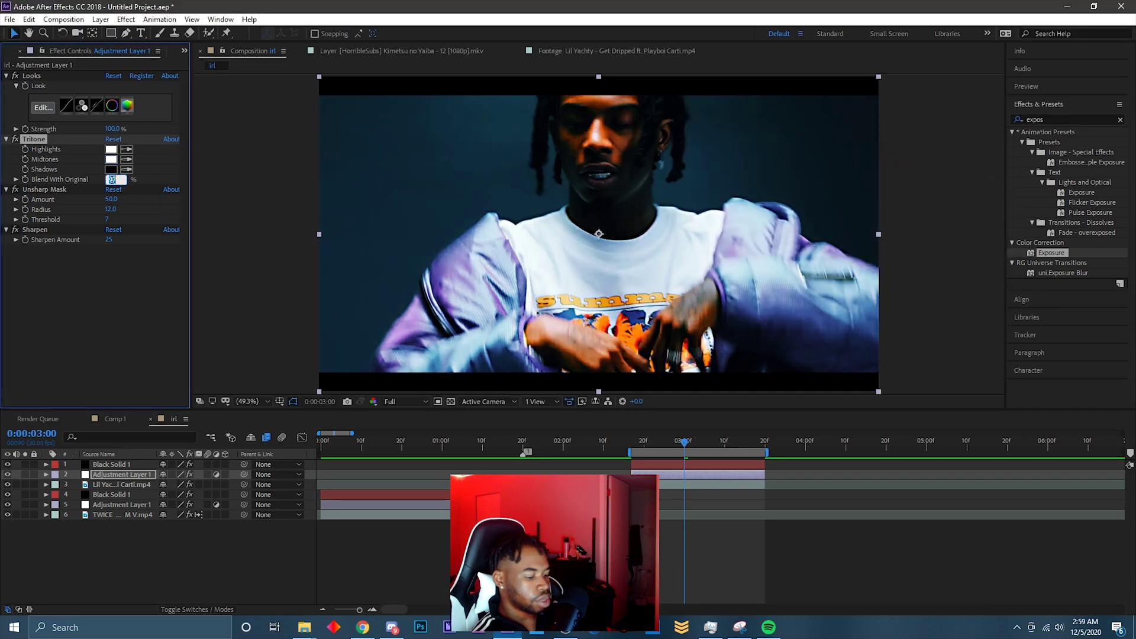
left_click(217, 337)
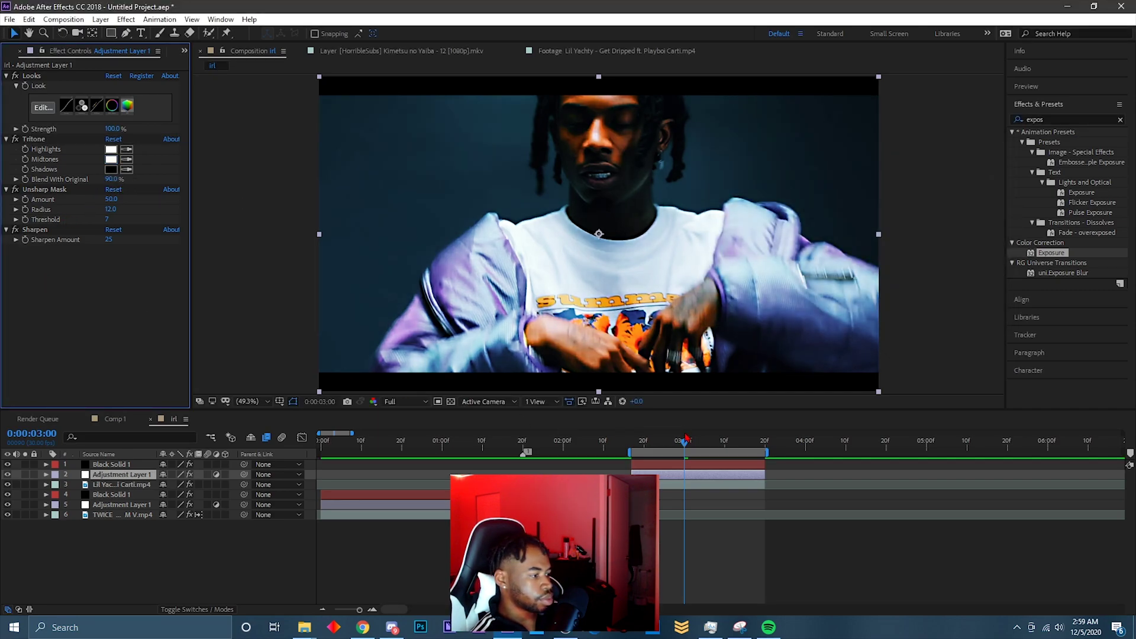
Step: Preview the graded Lil Yachty clip and park the playhead at 0:00:02:28
left_click_drag(687, 444, 658, 451)
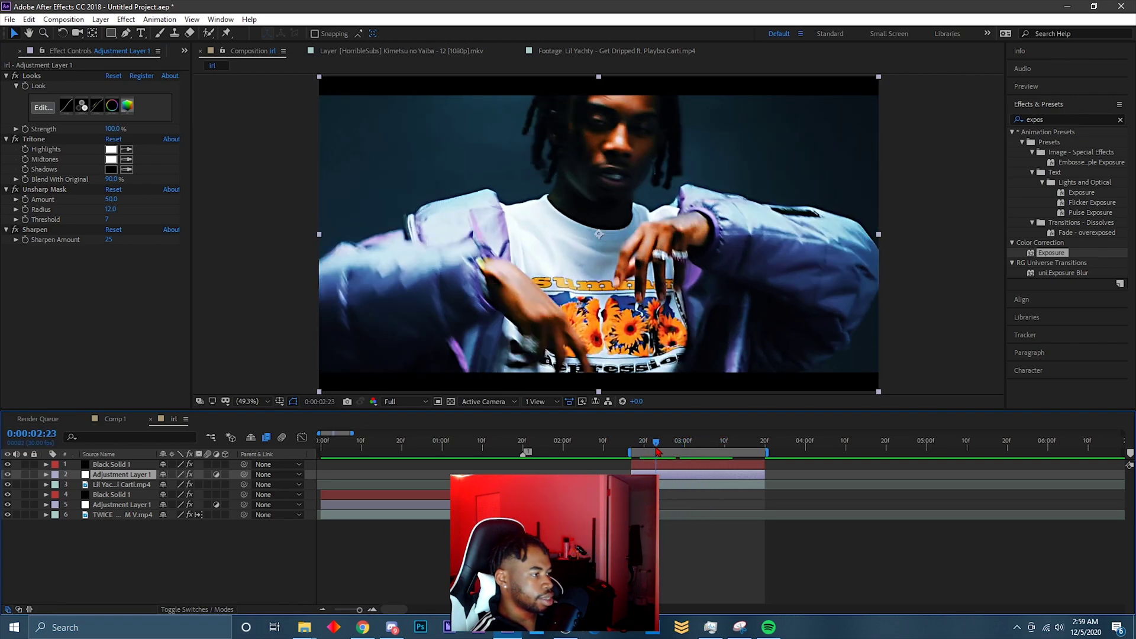
left_click(1028, 87)
key("space")
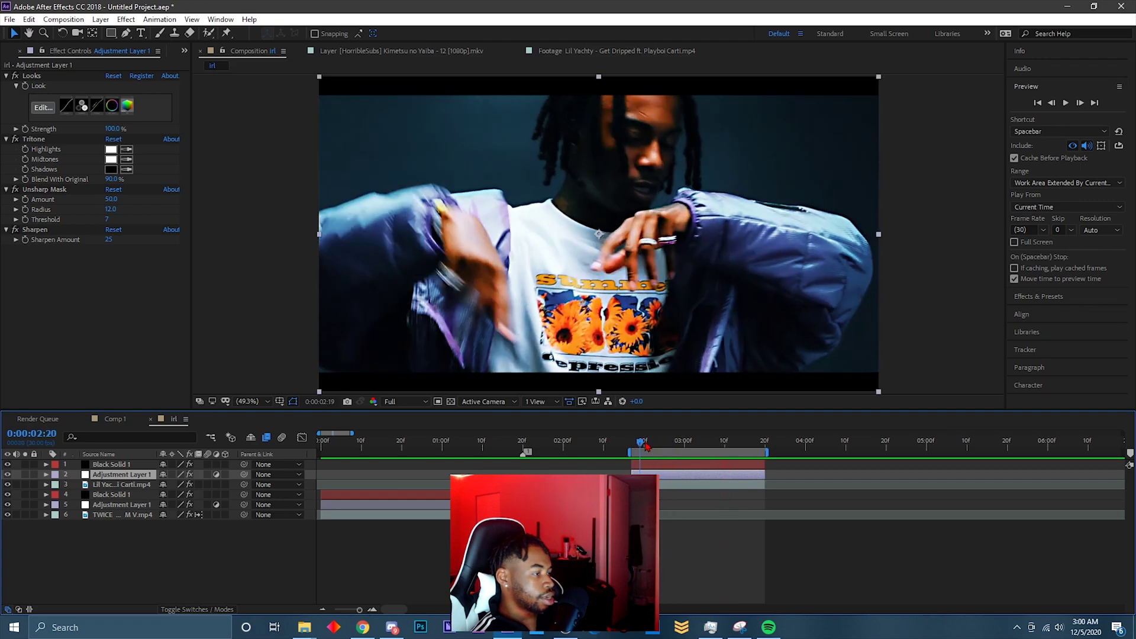
left_click(675, 441)
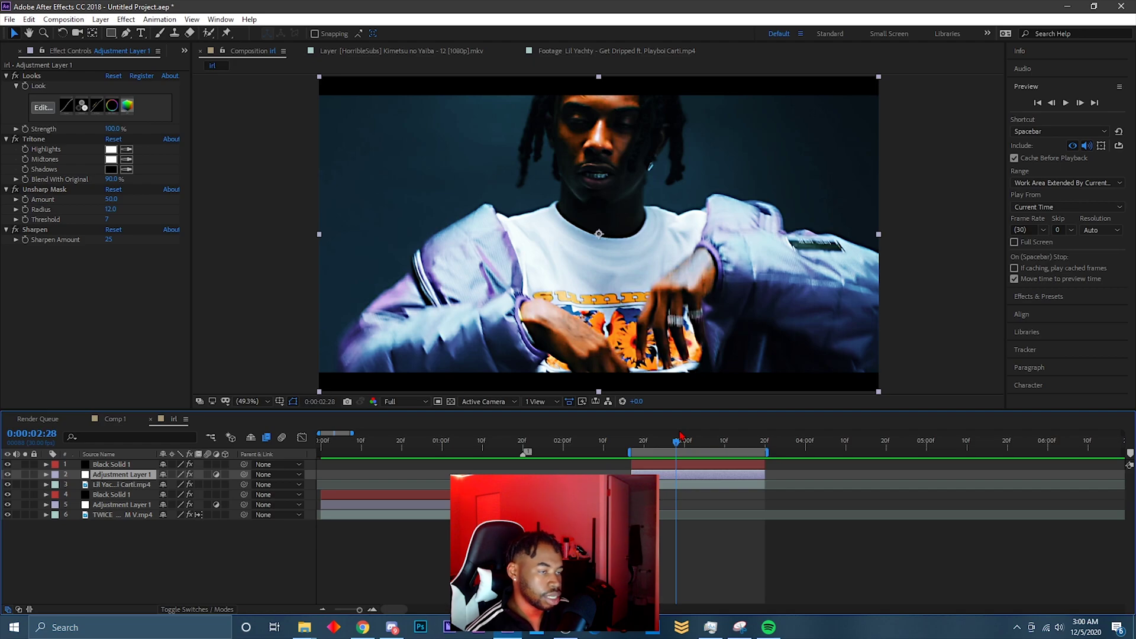
Step: Review the Looks, Tritone, Unsharp Mask and Sharpen effects on the adjustment layer one after another
left_click(119, 116)
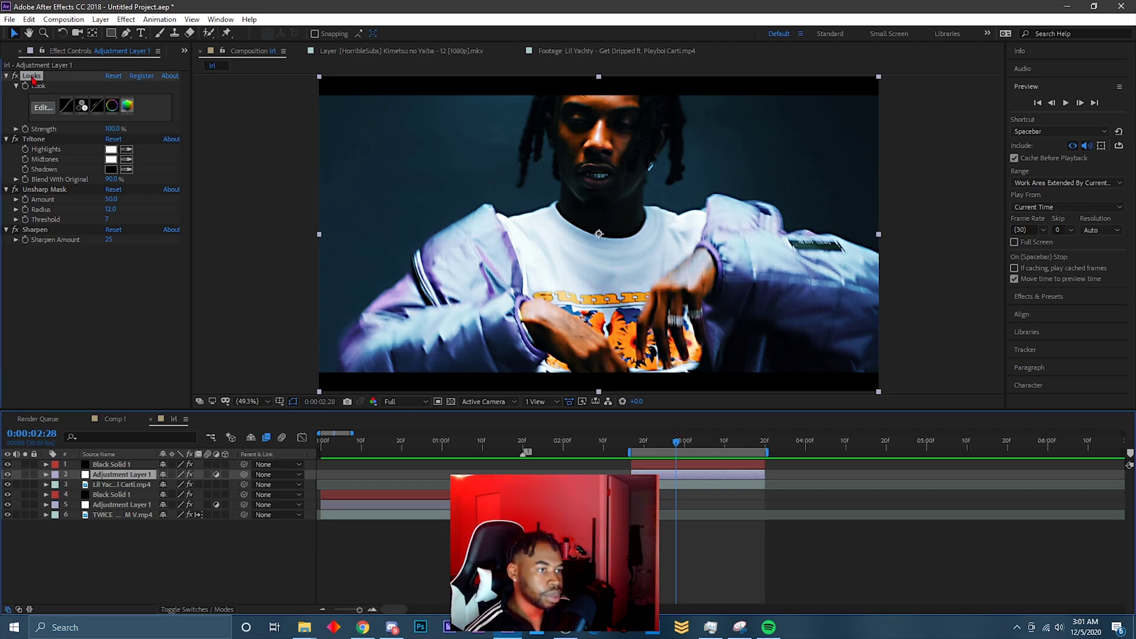
left_click(34, 140)
left_click(37, 190)
left_click(40, 230)
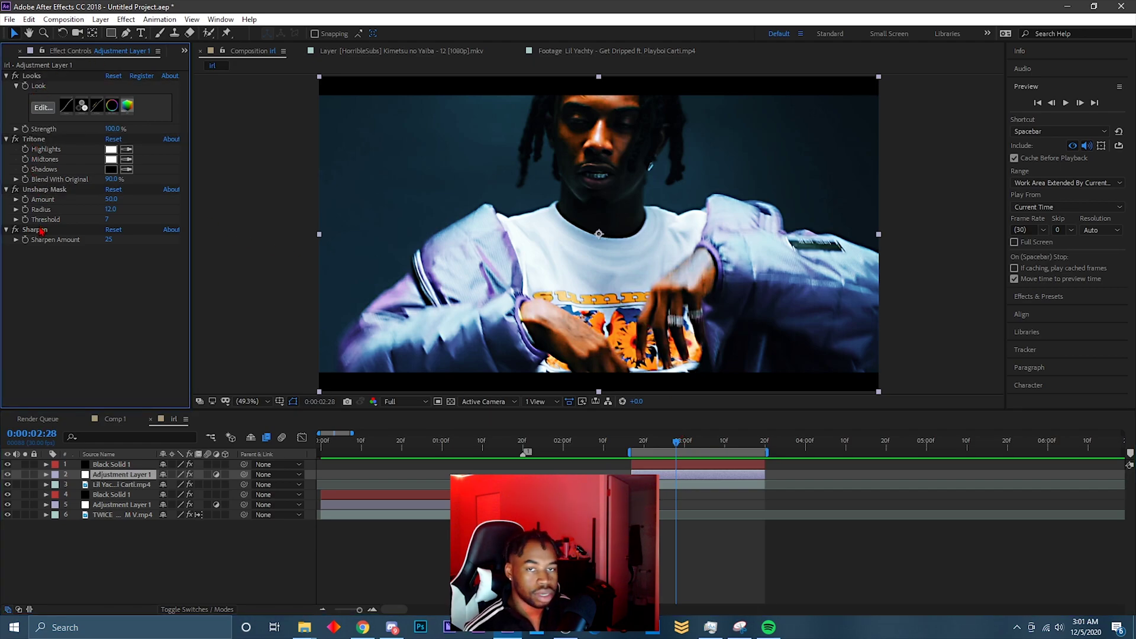
left_click(41, 230)
left_click(40, 190)
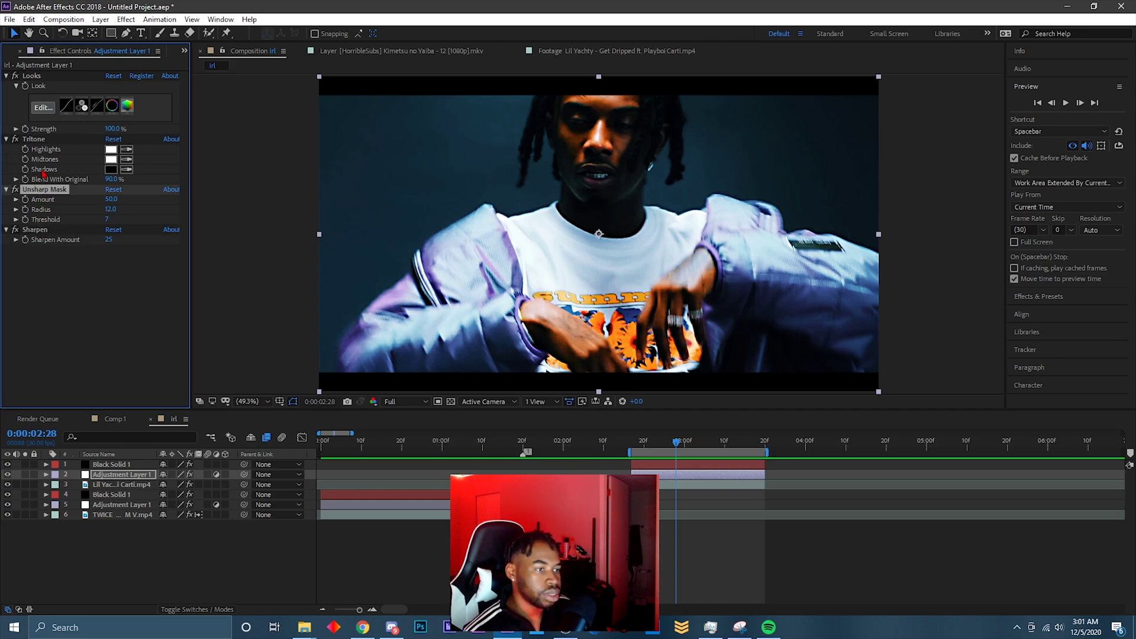